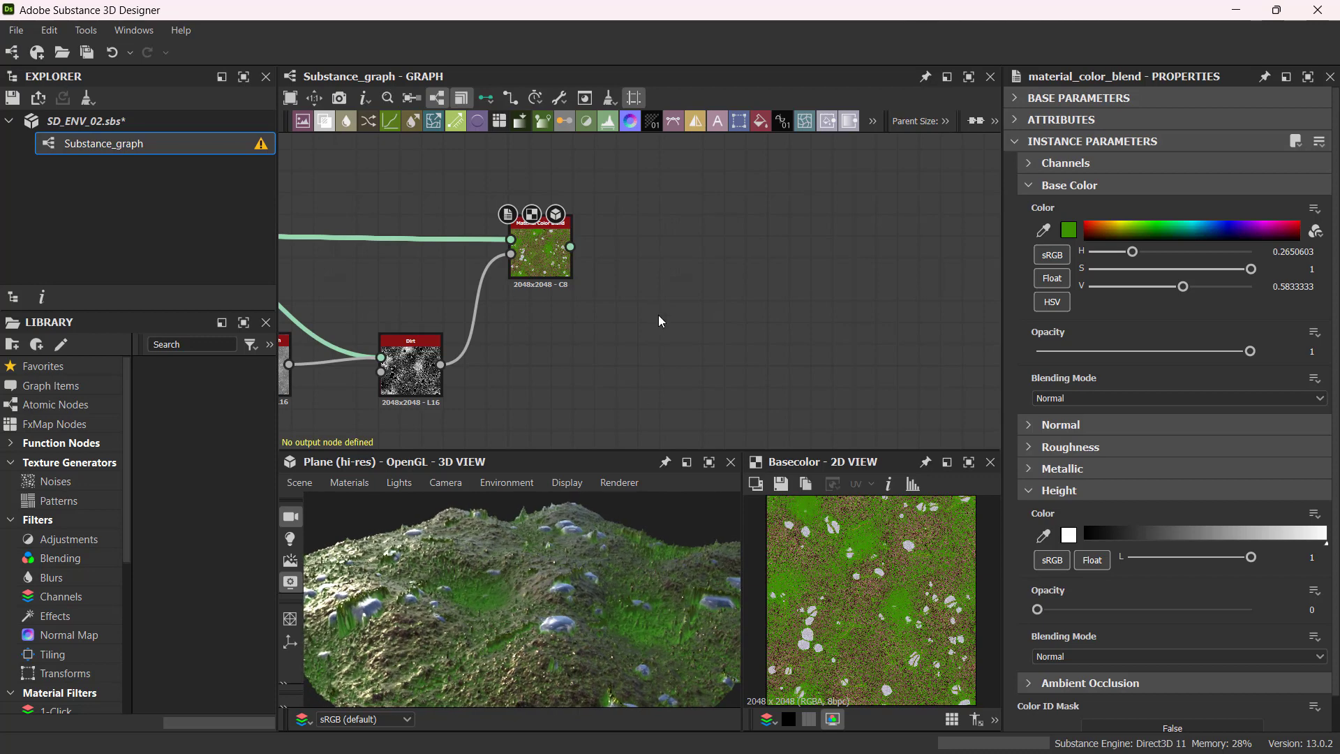
Add a Water Level node to the graph and place it after the Material Color Blend node.
{"action": "scroll", "coordinate": [659, 316], "scroll_direction": "down", "scroll_amount": 2}
{"action": "middle_click_drag", "start_coordinate": [659, 315], "coordinate": [754, 310]}
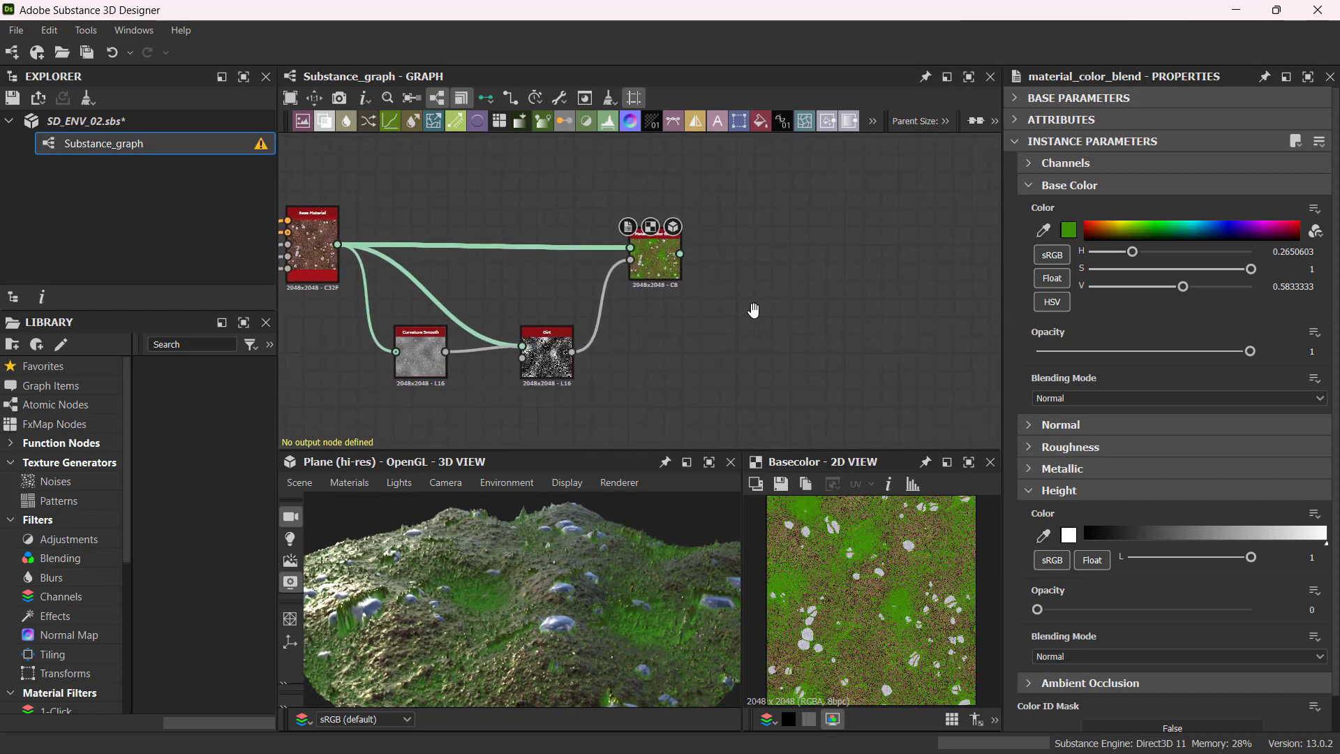
{"action": "key", "text": "space"}
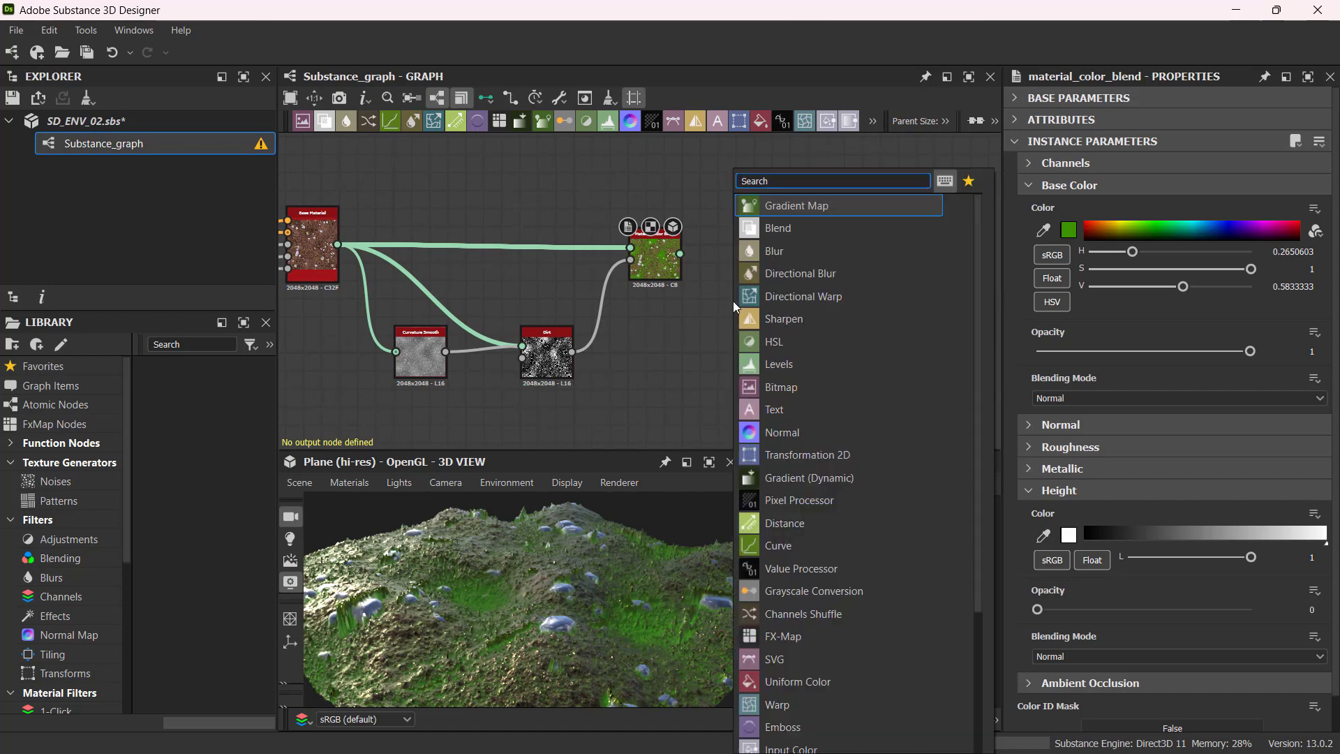
{"action": "type", "text": "water"}
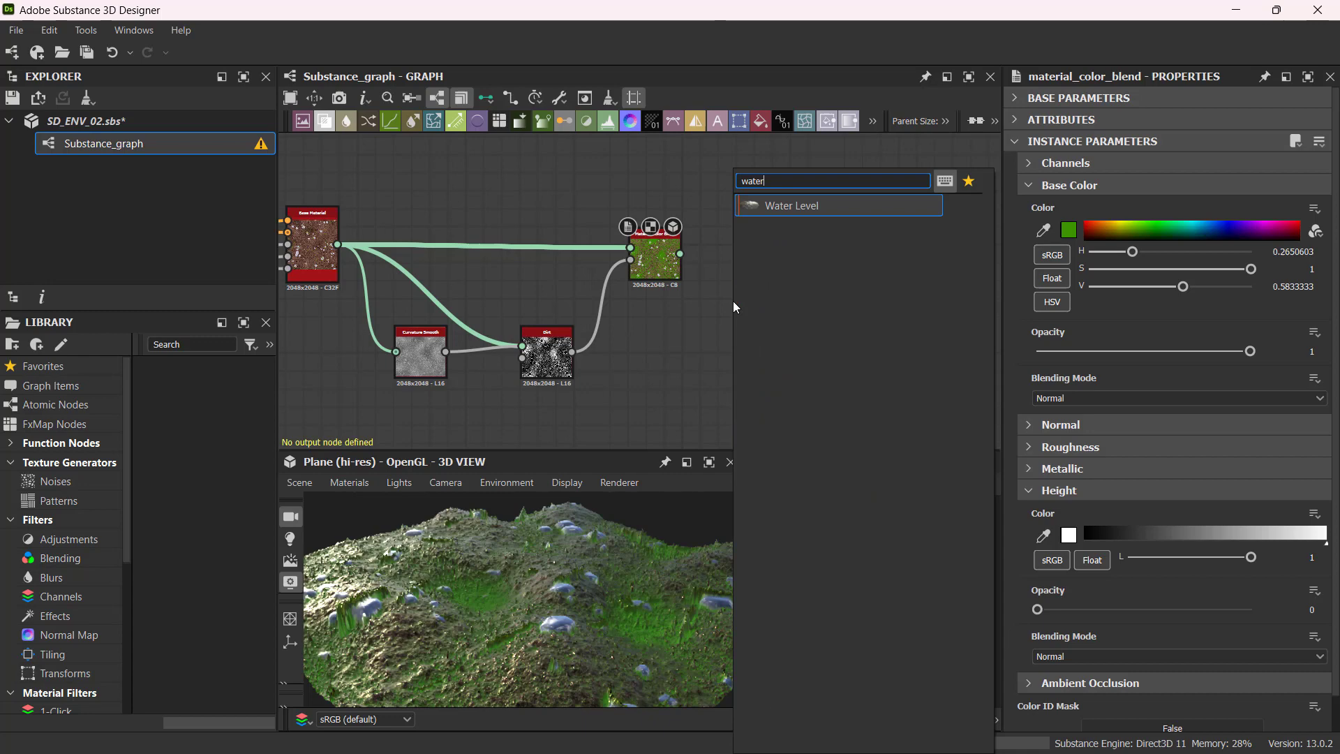
{"action": "left_click", "coordinate": [768, 205]}
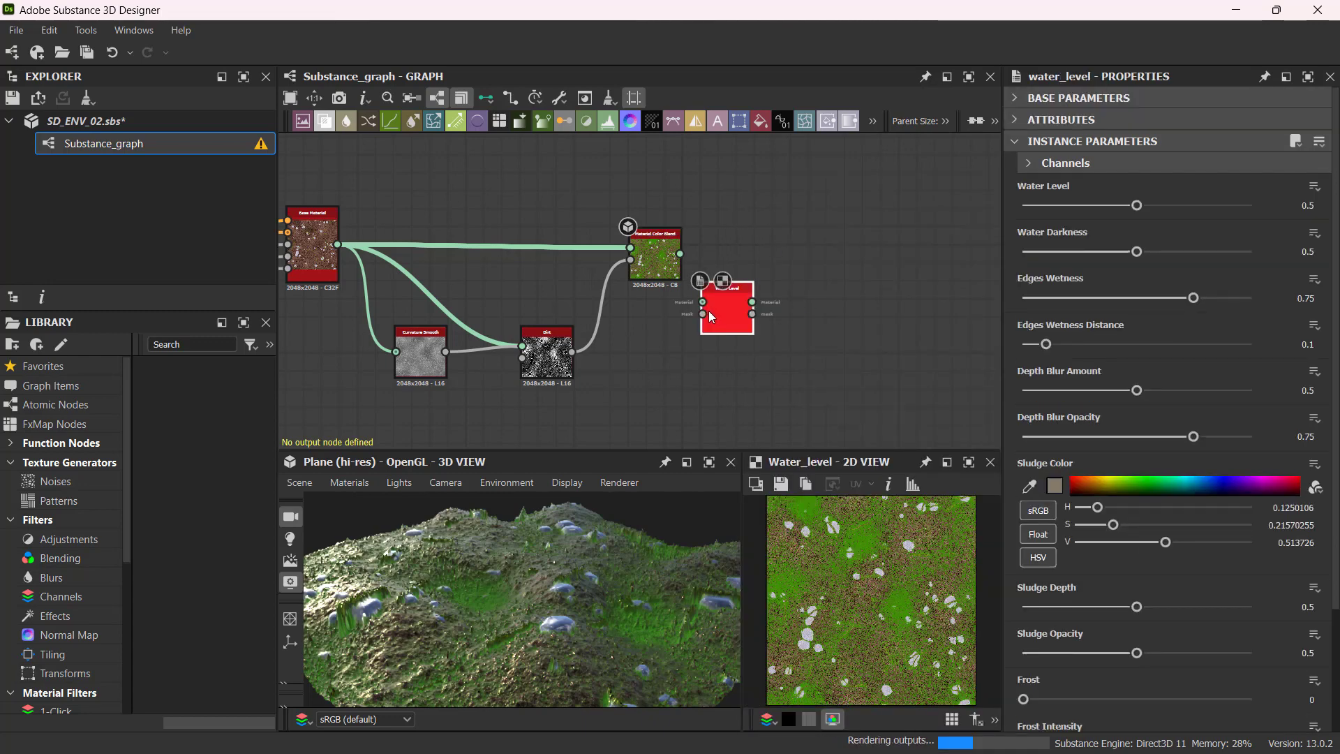
{"action": "left_click_drag", "start_coordinate": [724, 314], "coordinate": [789, 278]}
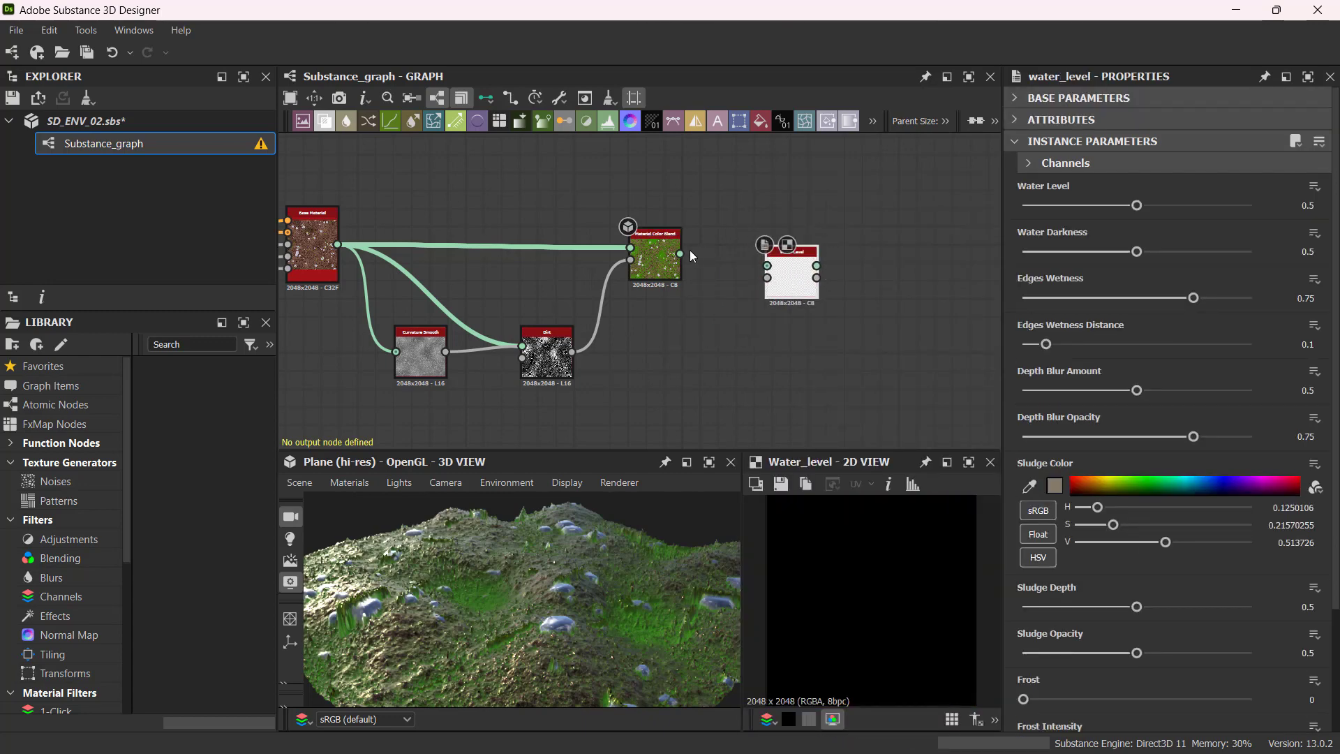
Connect the Material Color Blend output to the Water Level node's Material input and preview the node in 2D.
{"action": "left_click_drag", "start_coordinate": [680, 254], "coordinate": [796, 261]}
{"action": "double_click", "coordinate": [796, 261]}
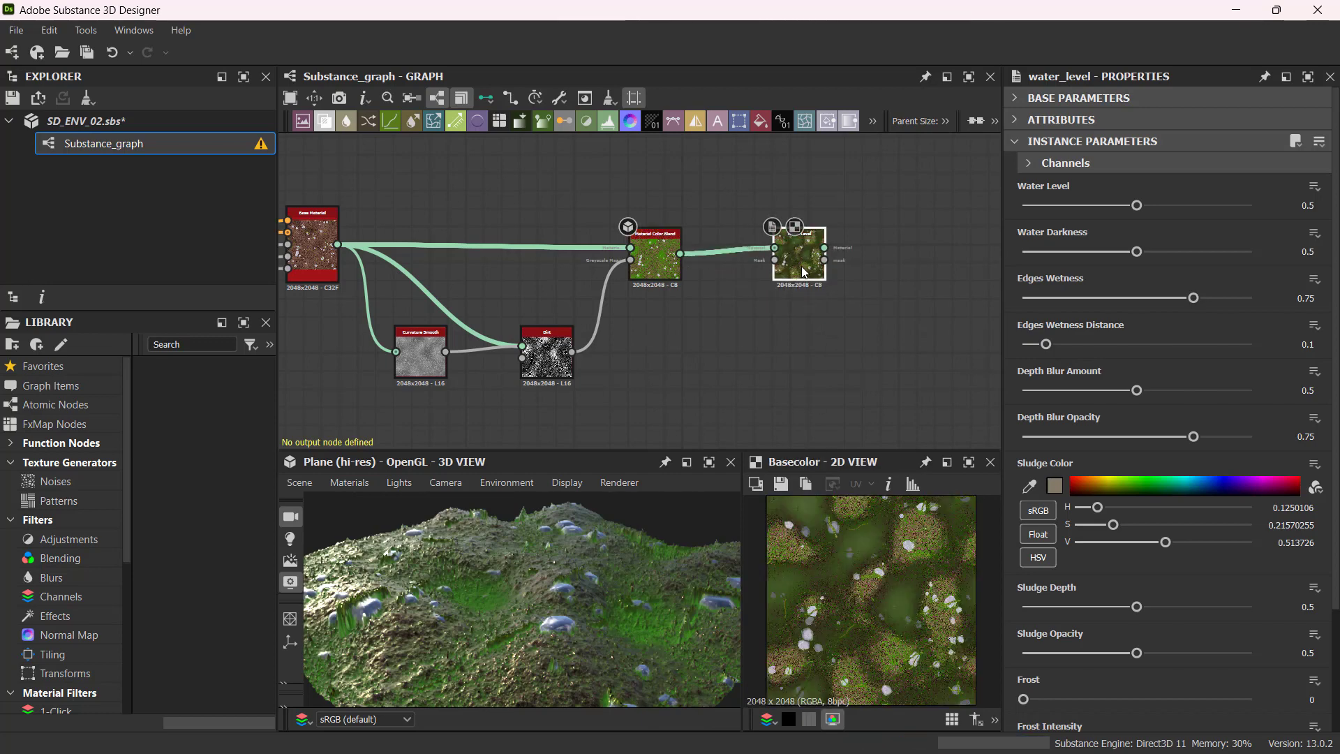
{"action": "left_click_drag", "start_coordinate": [802, 265], "coordinate": [797, 281]}
Set the graph to the compact material link display and show the Water Level node's result on the 3D plane.
{"action": "scroll", "coordinate": [793, 269], "scroll_direction": "up", "scroll_amount": 5}
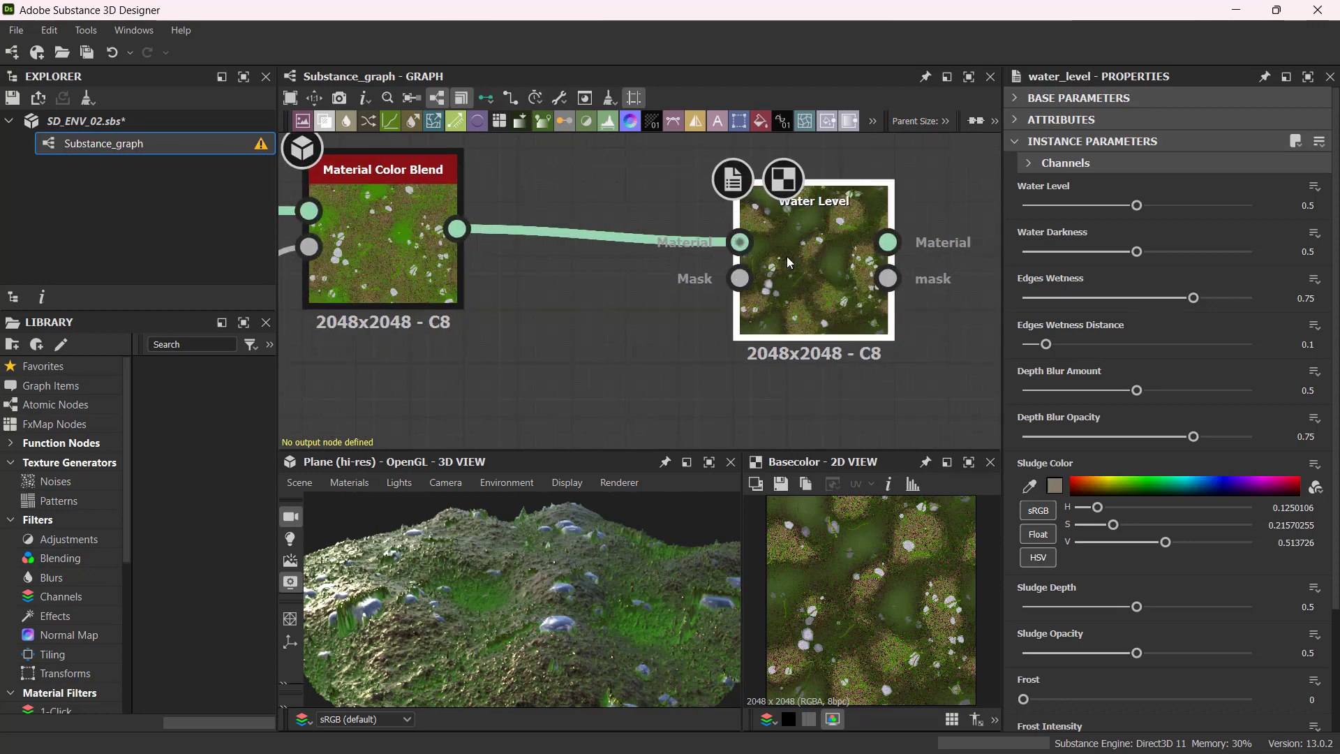
{"action": "scroll", "coordinate": [786, 257], "scroll_direction": "down", "scroll_amount": 1}
{"action": "scroll", "coordinate": [727, 258], "scroll_direction": "down", "scroll_amount": 3}
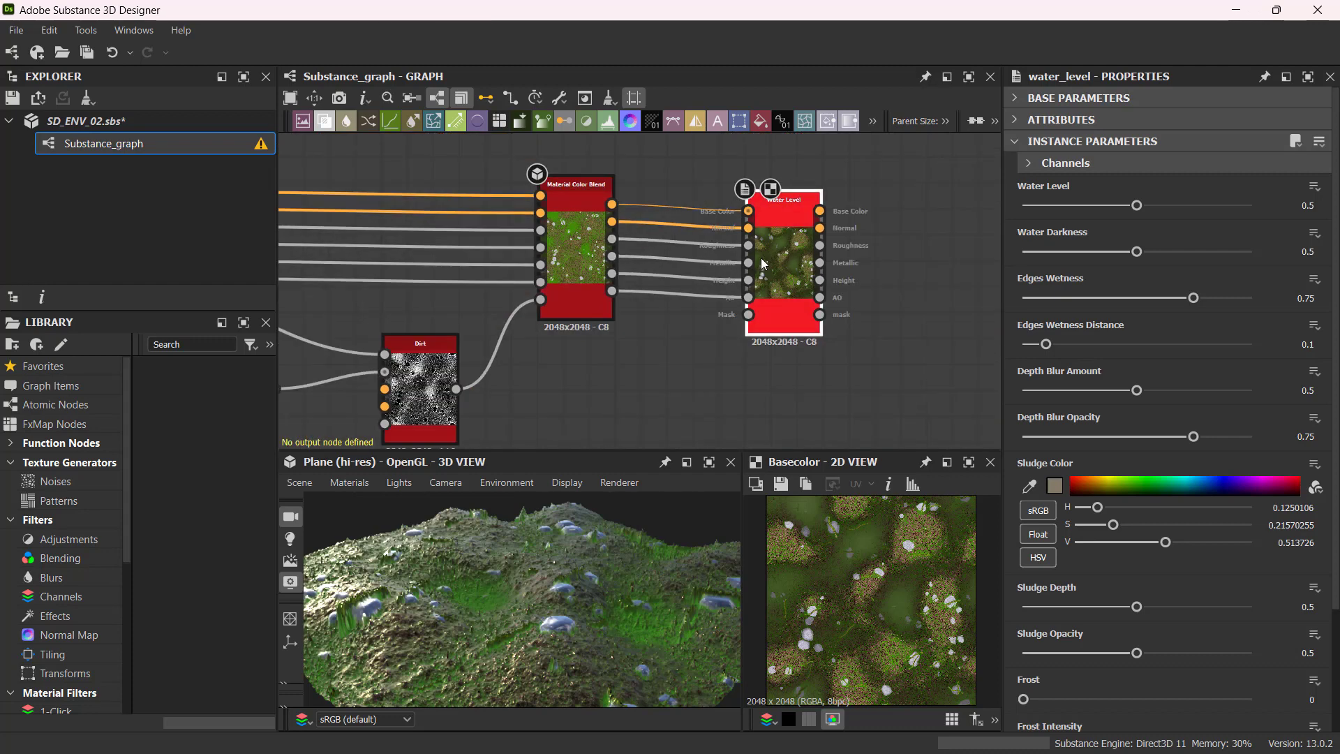
{"action": "key", "text": "3"}
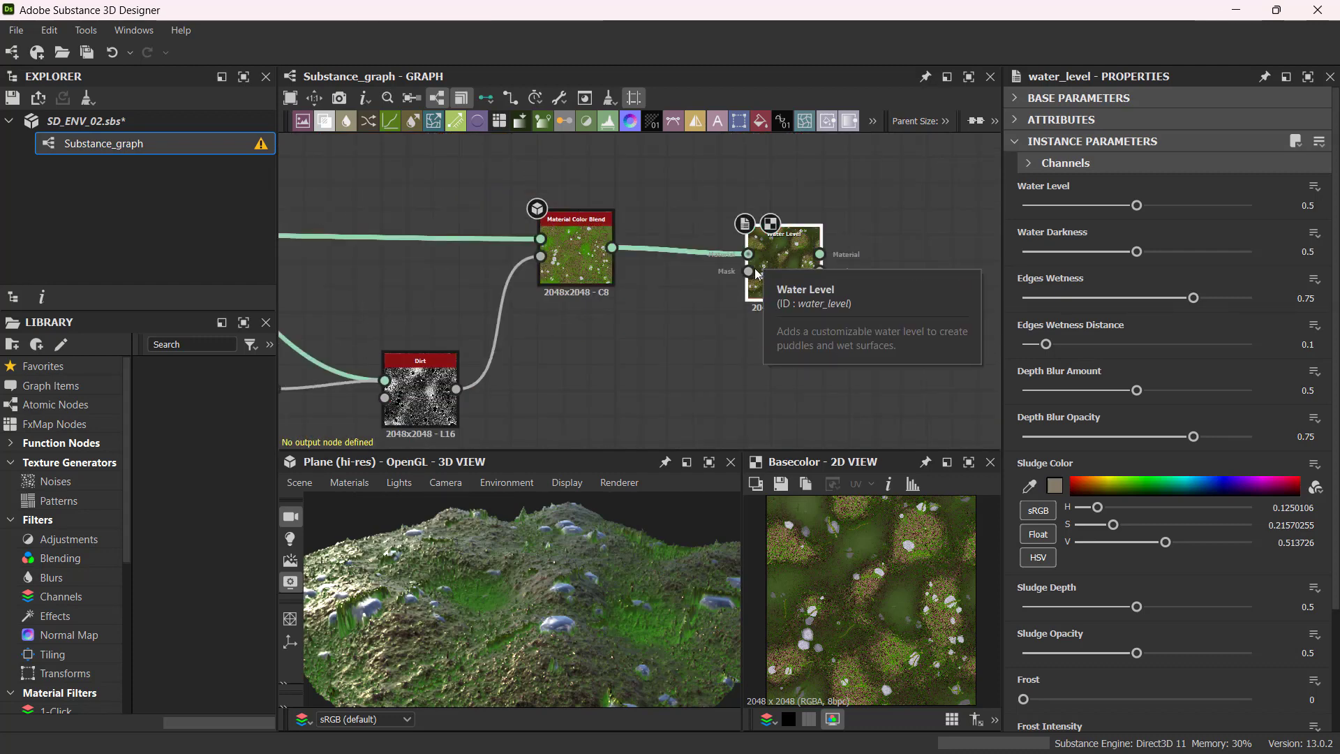
{"action": "middle_click_drag", "start_coordinate": [752, 308], "coordinate": [610, 255]}
{"action": "left_click_drag", "start_coordinate": [610, 254], "coordinate": [631, 243]}
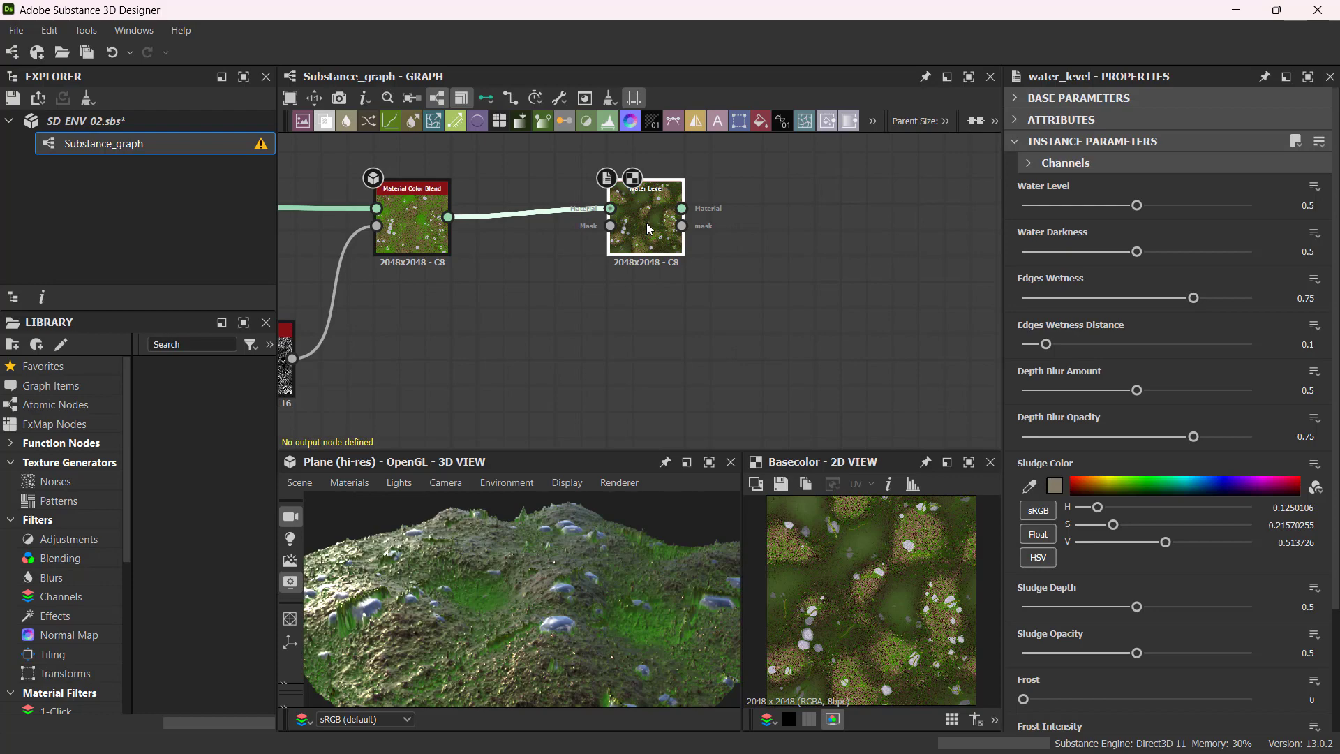
{"action": "left_click_drag", "start_coordinate": [647, 224], "coordinate": [567, 512]}
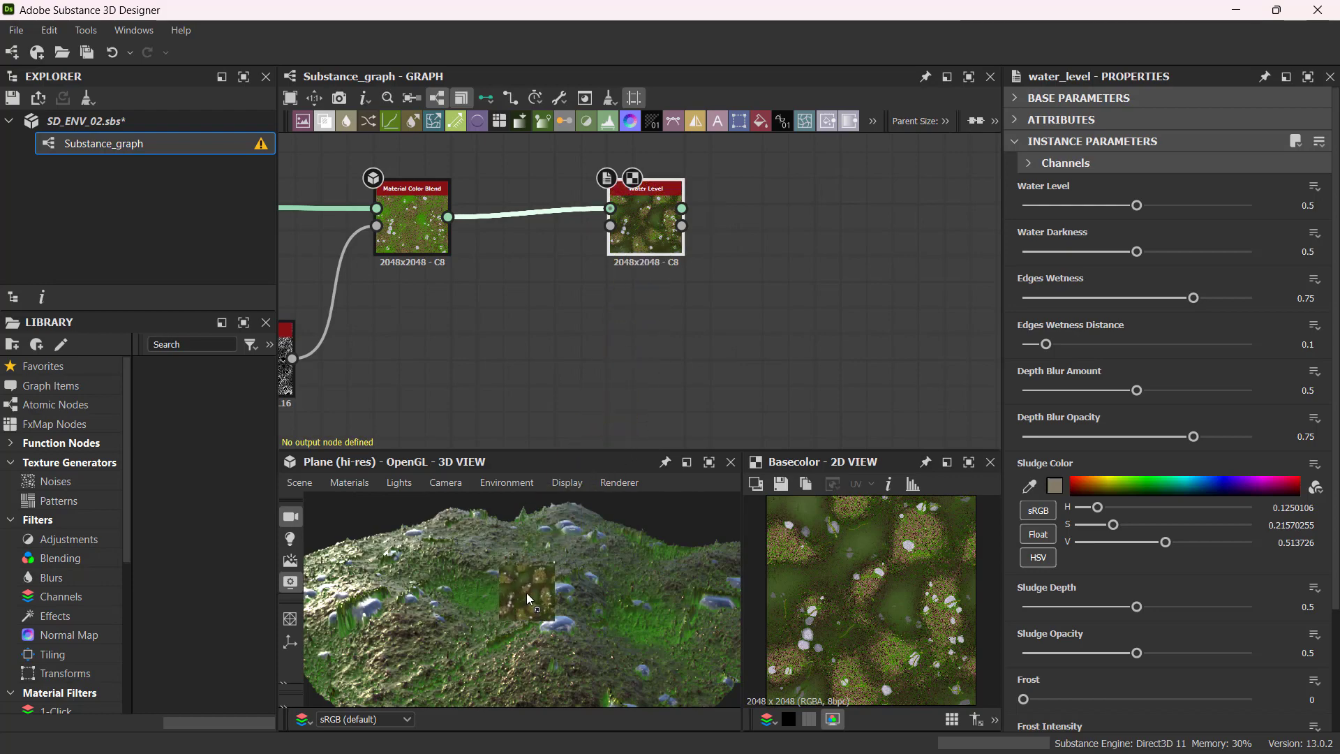
{"action": "left_click_drag", "start_coordinate": [527, 593], "coordinate": [578, 599]}
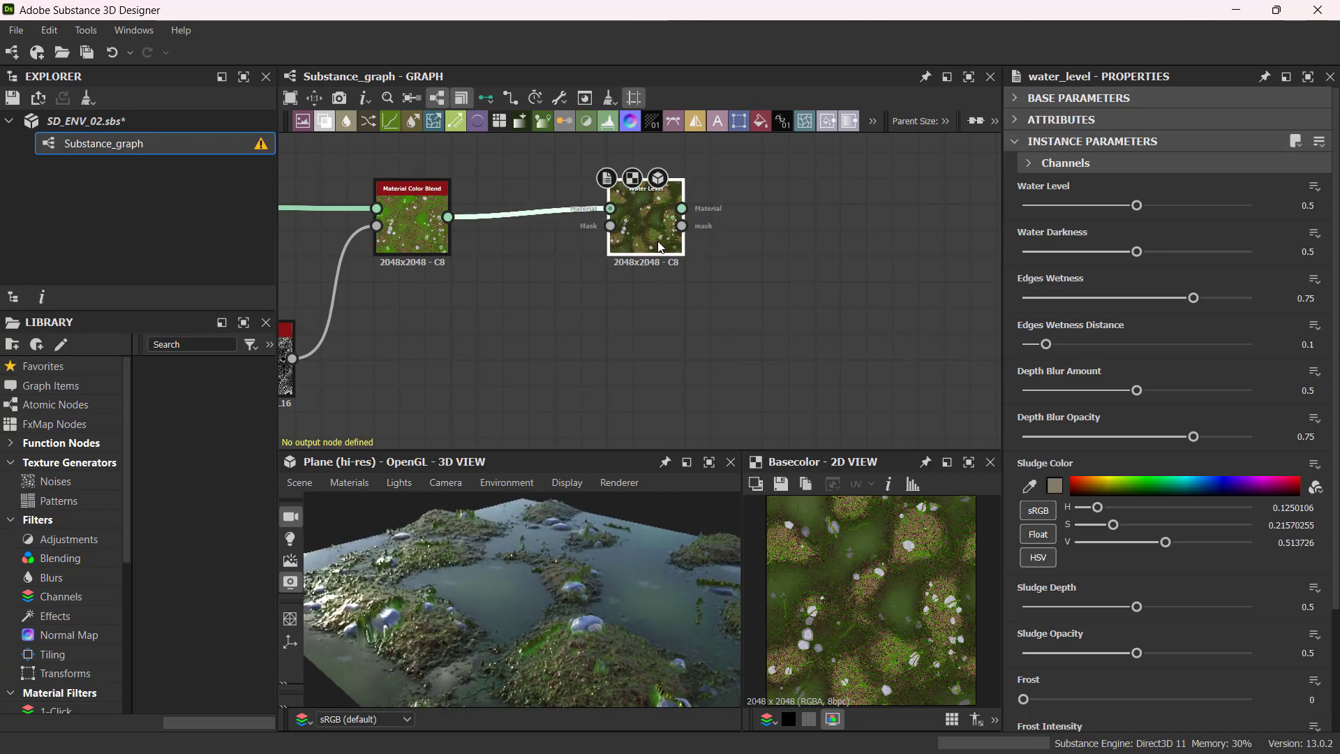
{"action": "key", "text": "ctrl"}
{"action": "key", "text": "ctrl"}
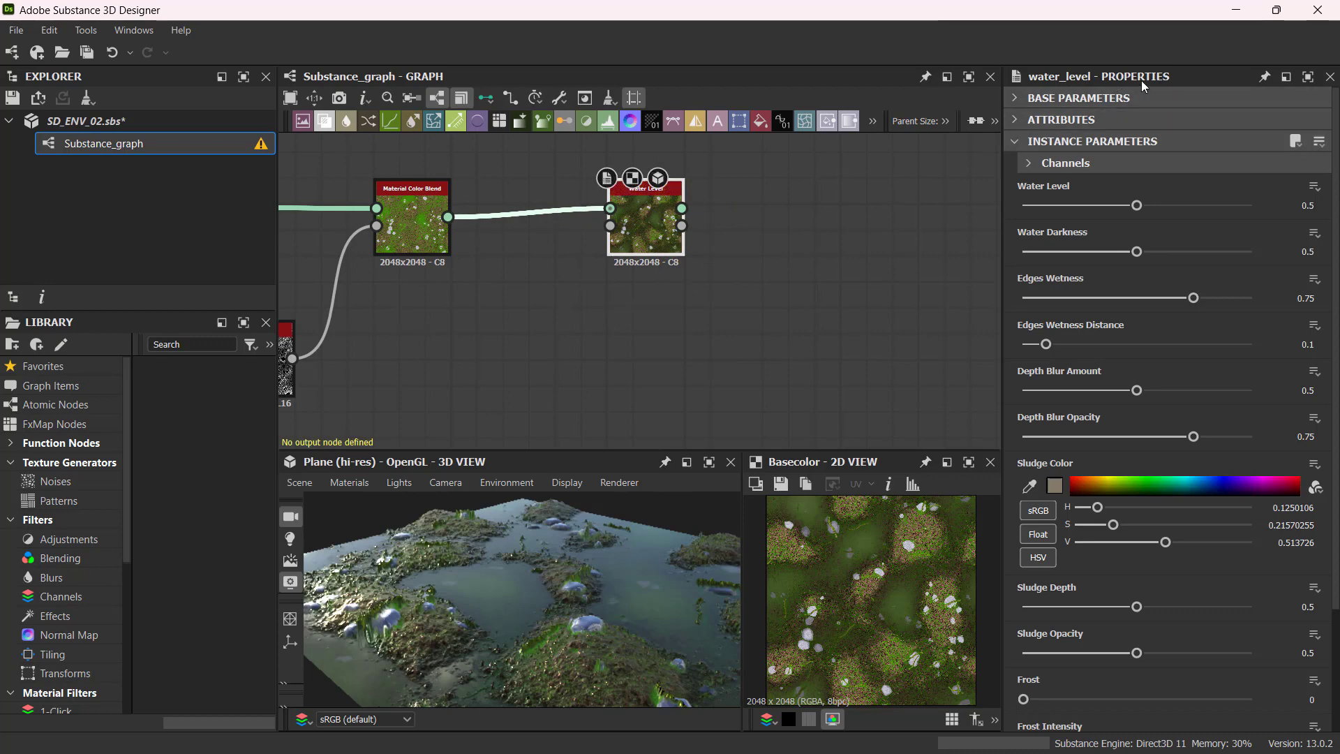
Set the Water Level node's Water Level to 0.37, Water Darkness to 0.58 and Edges Wetness to 0.77.
{"action": "key", "text": "ctrl"}
{"action": "mouse_move", "coordinate": [1131, 206]}
{"action": "left_mouse_down"}
{"action": "mouse_move", "coordinate": [1084, 211]}
{"action": "mouse_move", "coordinate": [1109, 207]}
{"action": "left_mouse_up"}
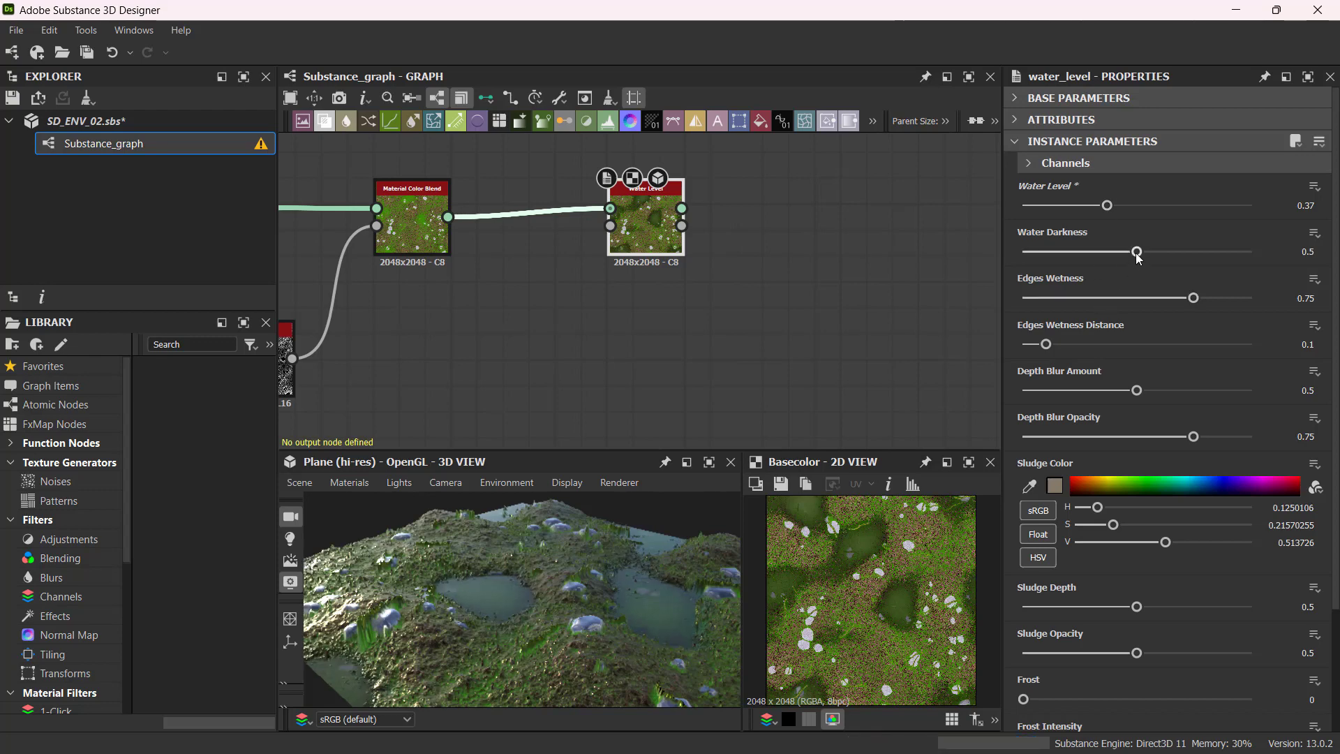
{"action": "left_click_drag", "start_coordinate": [1136, 251], "coordinate": [1195, 252]}
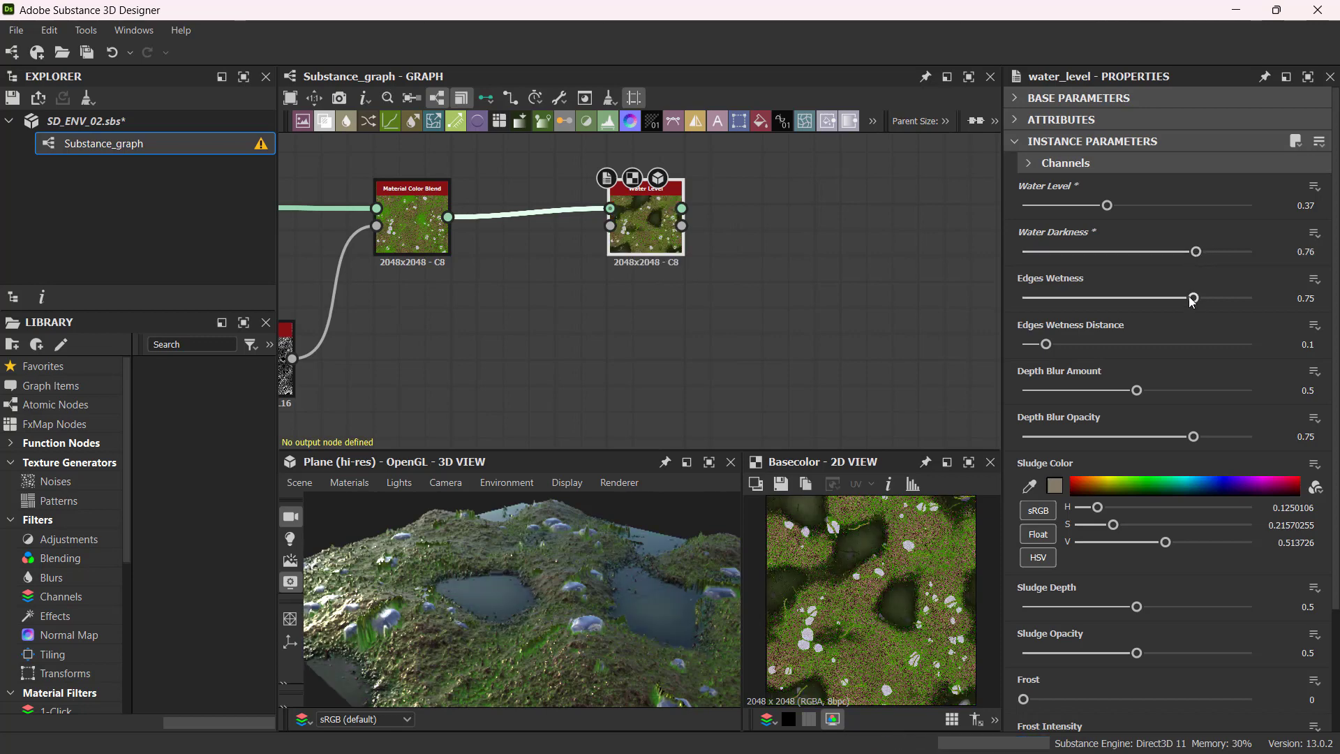
{"action": "mouse_move", "coordinate": [1192, 299]}
{"action": "left_mouse_down"}
{"action": "mouse_move", "coordinate": [1132, 298]}
{"action": "mouse_move", "coordinate": [1200, 286]}
{"action": "left_mouse_up"}
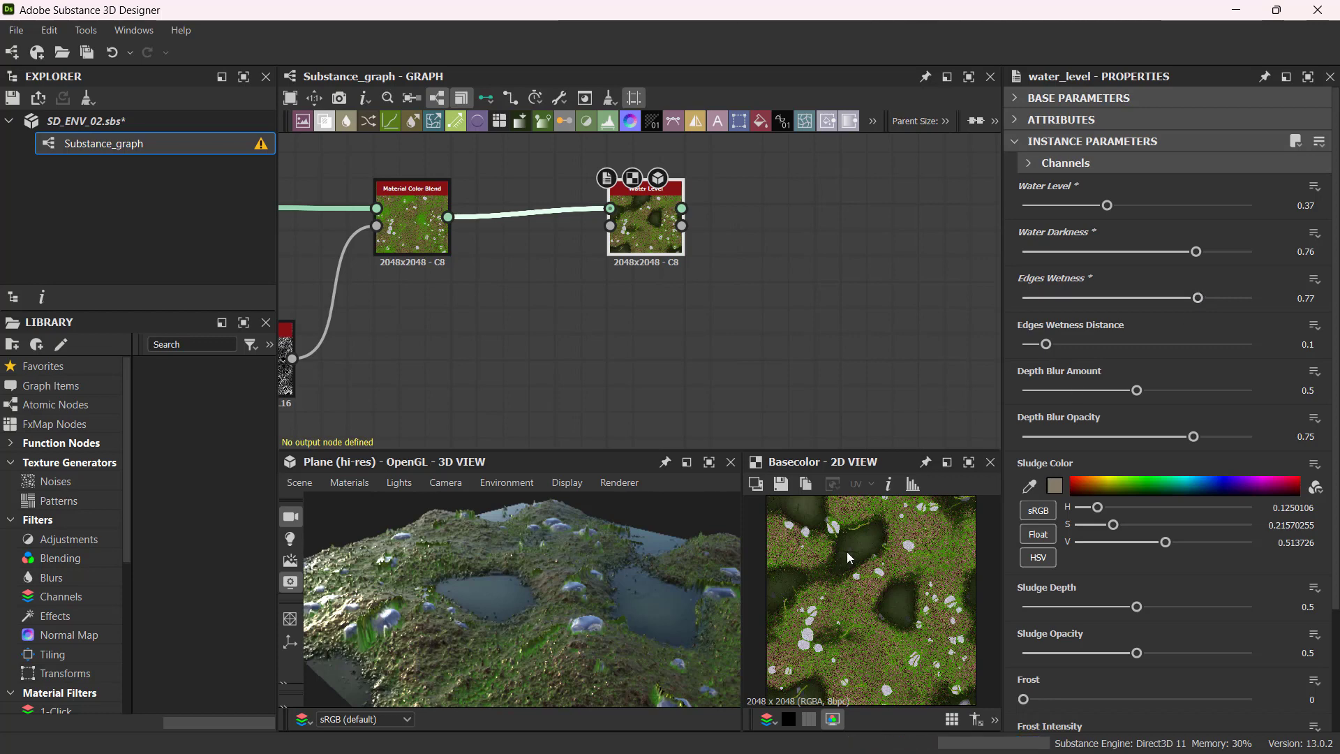
{"action": "left_click_drag", "start_coordinate": [1195, 253], "coordinate": [1156, 258]}
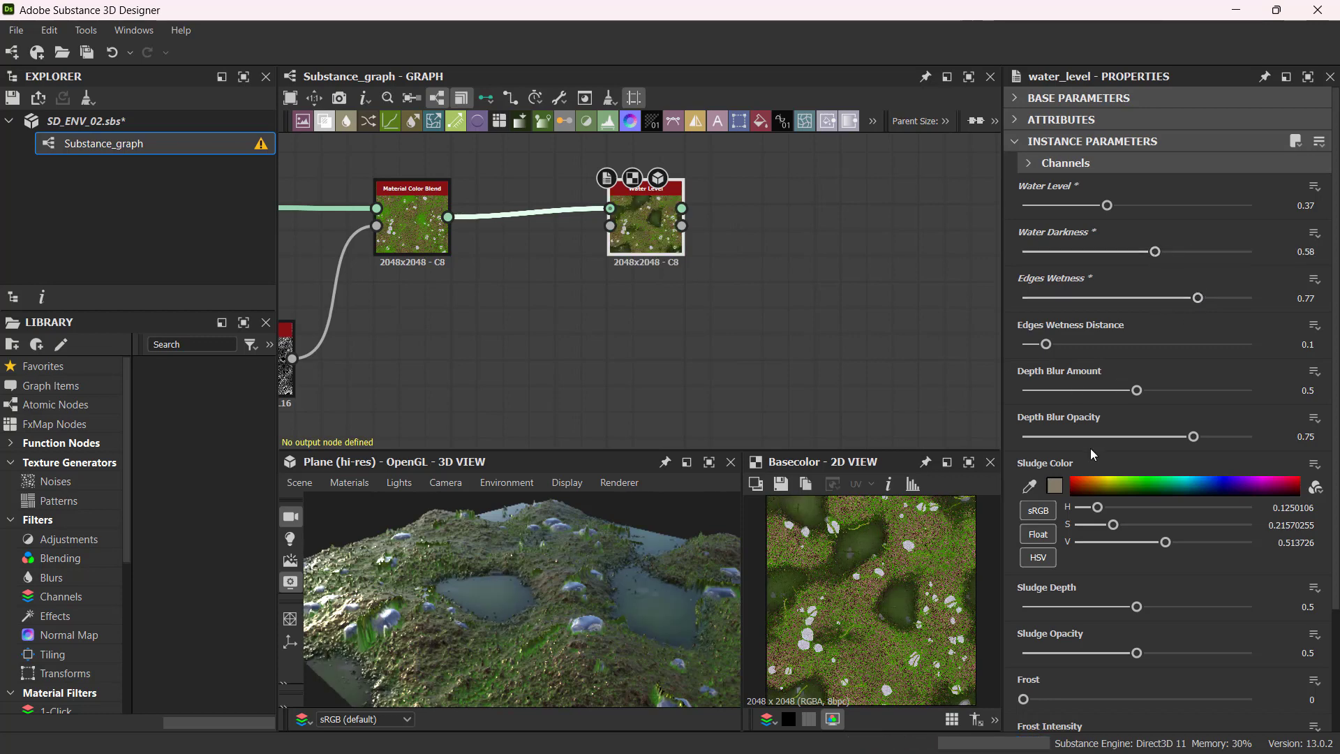
Set the Edges Wetness Distance to 0.29 and the Depth Blur Opacity to 0.88.
{"action": "left_click_drag", "start_coordinate": [1045, 345], "coordinate": [1091, 355]}
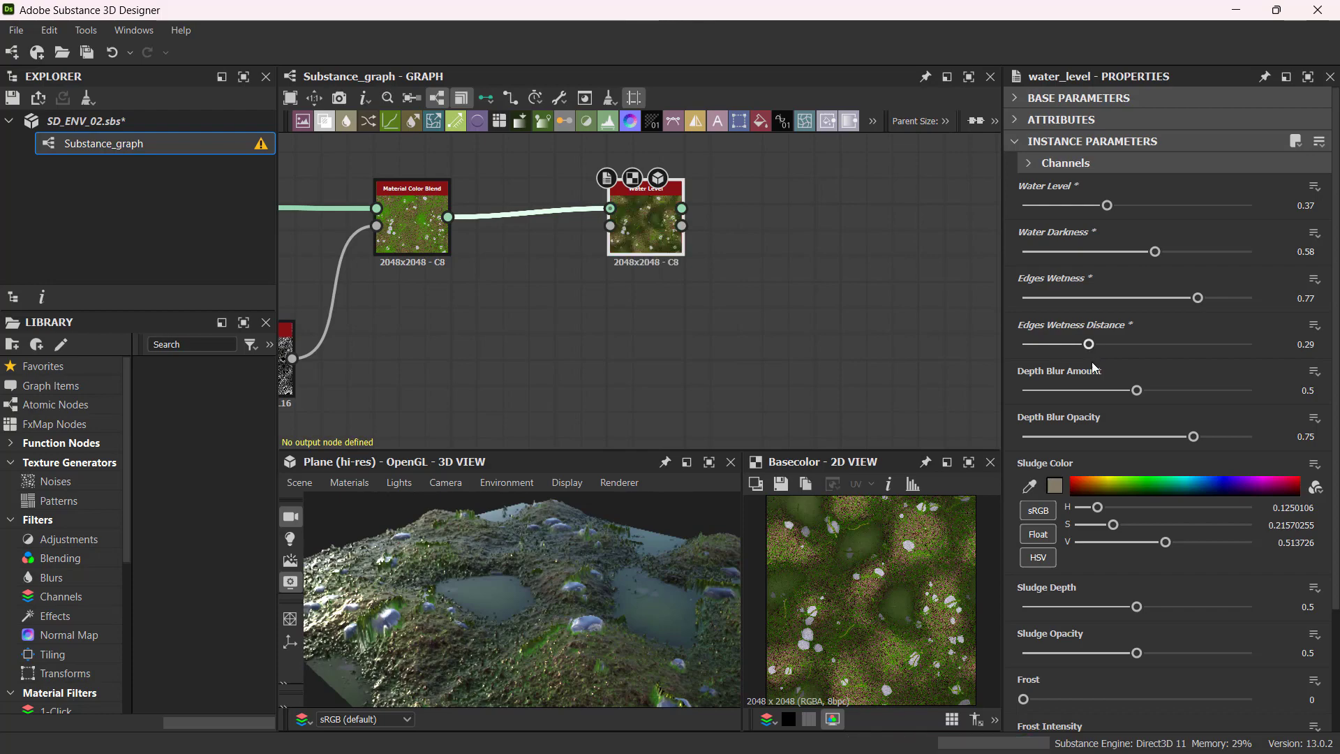
{"action": "left_click_drag", "start_coordinate": [610, 586], "coordinate": [589, 570]}
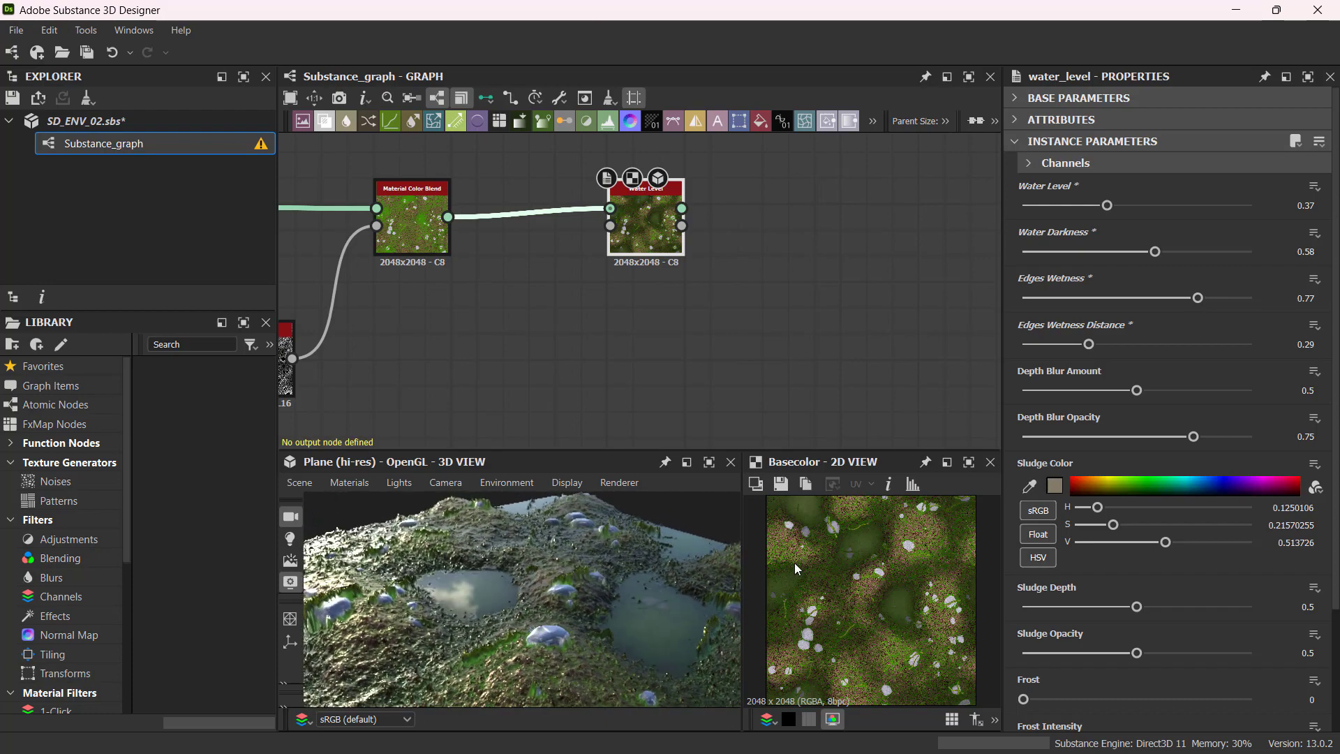
{"action": "left_click_drag", "start_coordinate": [1195, 436], "coordinate": [1223, 436]}
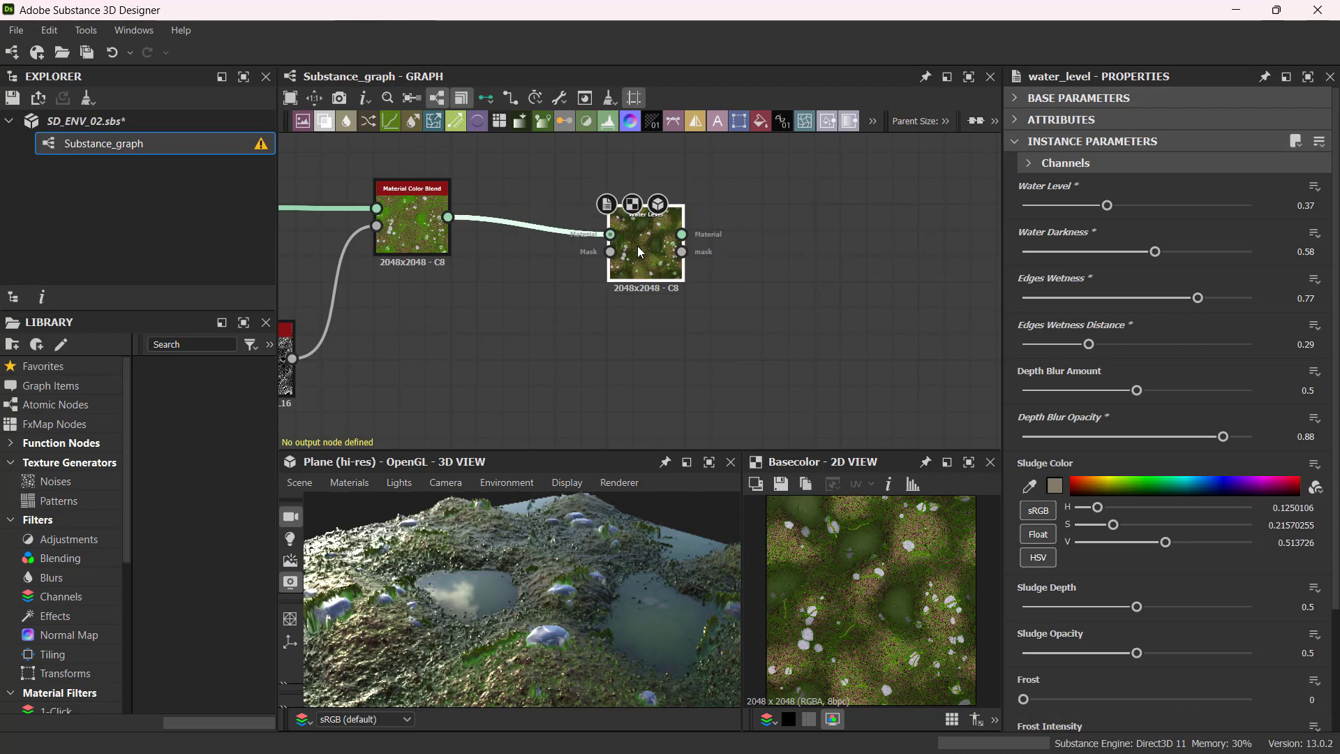
Rotate the environment lighting in the 3D view and examine the water puddles from a lower angle.
{"action": "left_click_drag", "start_coordinate": [517, 672], "coordinate": [617, 568]}
{"action": "right_click_drag", "start_coordinate": [617, 568], "coordinate": [654, 596], "text": "ctrl+shift"}
{"action": "left_click_drag", "start_coordinate": [655, 596], "coordinate": [616, 549]}
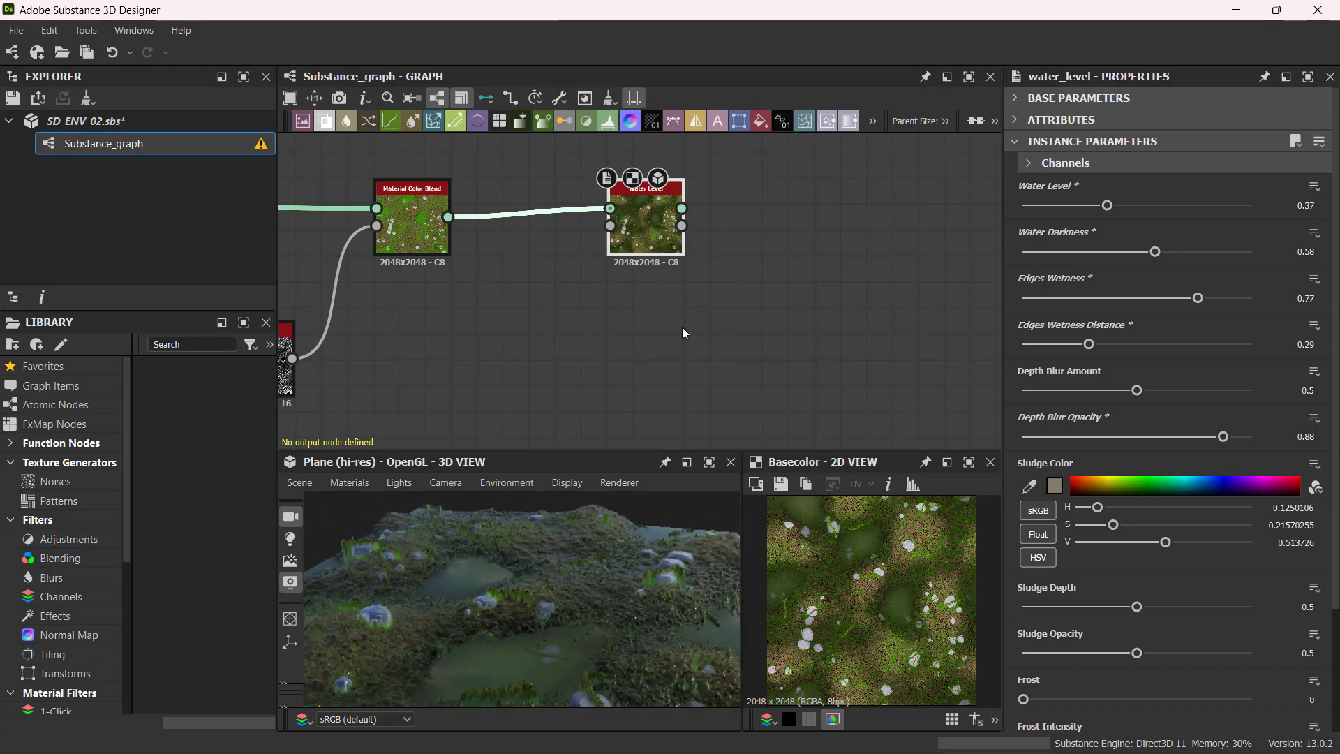
{"action": "left_click_drag", "start_coordinate": [651, 228], "coordinate": [664, 233]}
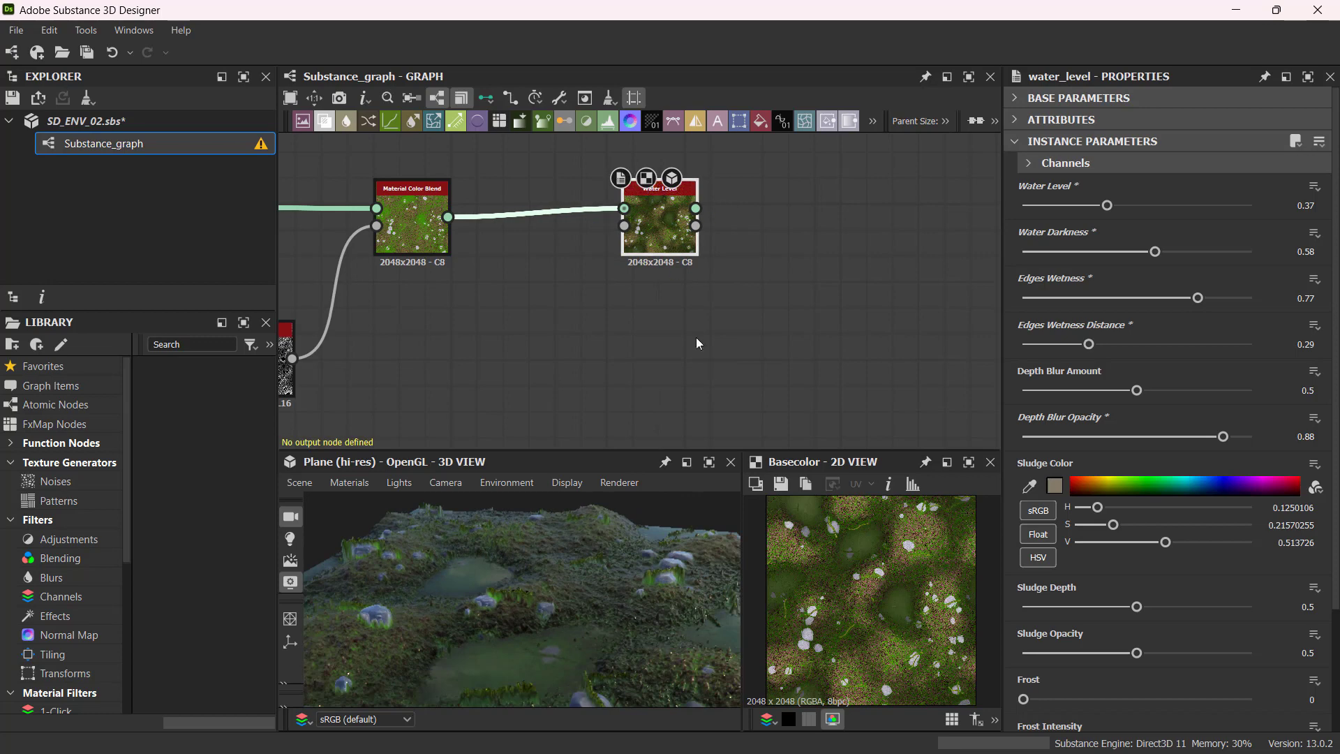
{"action": "scroll", "coordinate": [713, 336], "scroll_direction": "up", "scroll_amount": 1}
{"action": "scroll", "coordinate": [710, 330], "scroll_direction": "down", "scroll_amount": 2}
{"action": "middle_click_drag", "start_coordinate": [709, 329], "coordinate": [648, 361]}
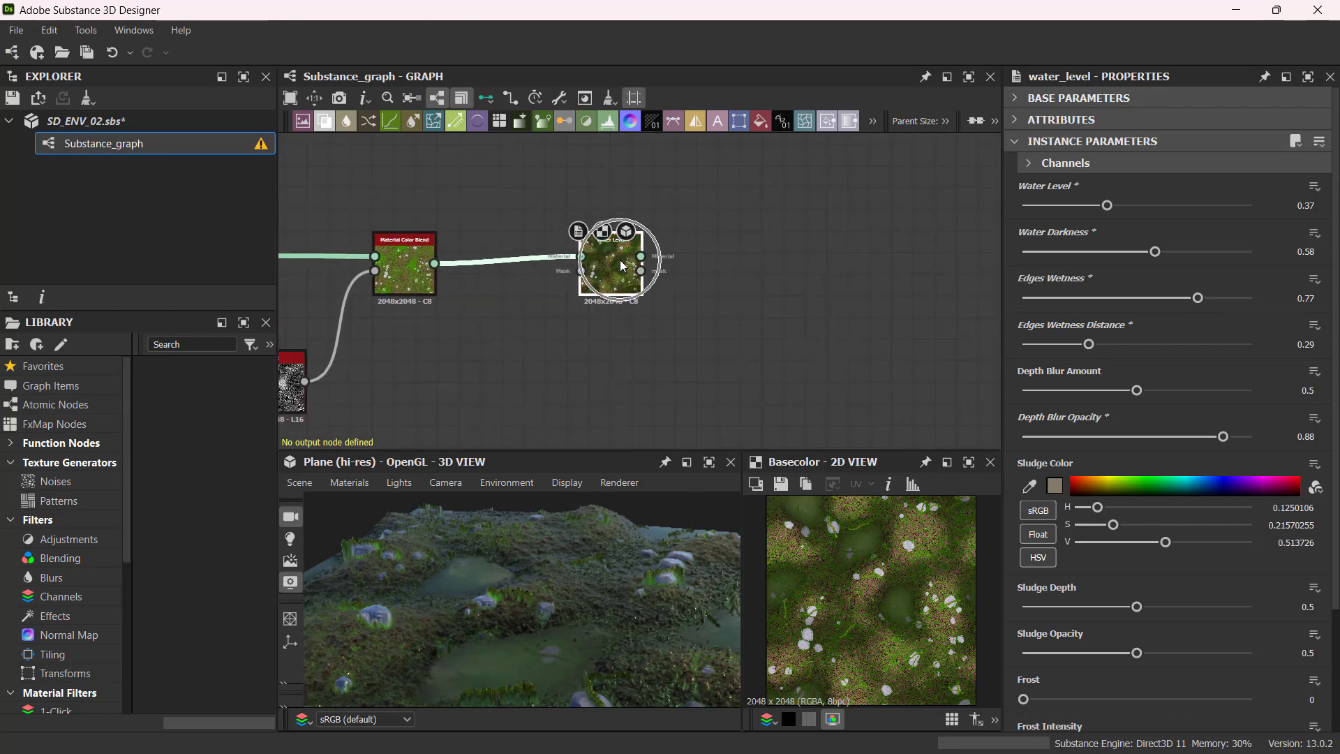
{"action": "mouse_move", "coordinate": [620, 267]}
{"action": "left_mouse_down"}
{"action": "mouse_move", "coordinate": [608, 267]}
{"action": "mouse_move", "coordinate": [619, 267]}
{"action": "left_mouse_up"}
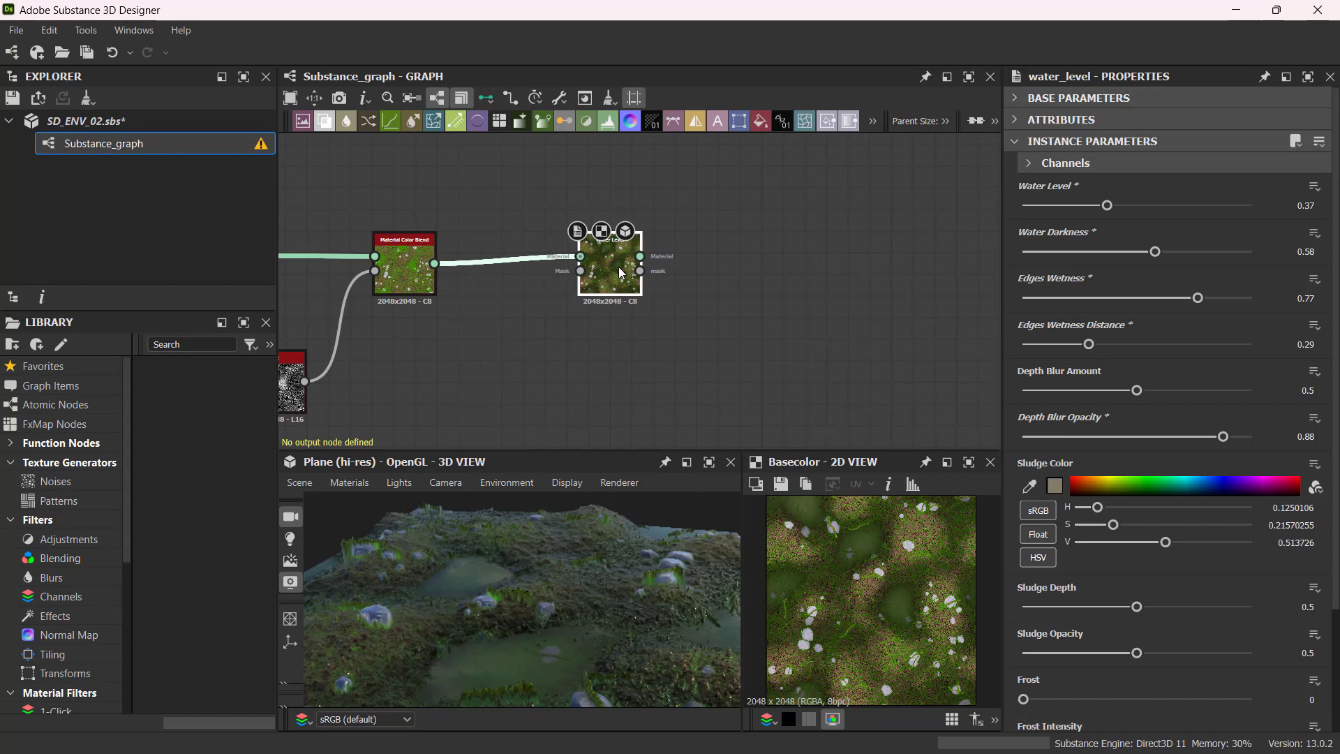
{"action": "scroll", "coordinate": [608, 267], "scroll_direction": "up", "scroll_amount": 4}
{"action": "scroll", "coordinate": [607, 266], "scroll_direction": "down", "scroll_amount": 3}
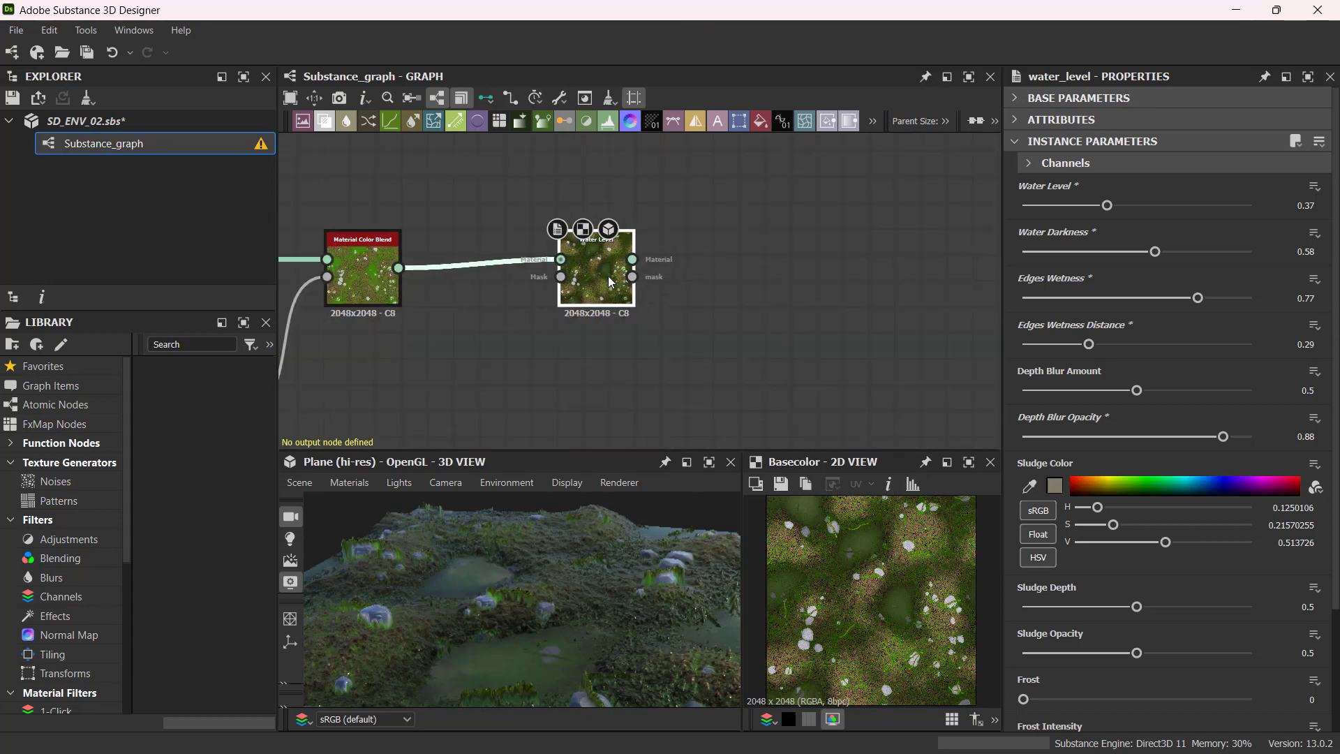
{"action": "key", "text": "ctrl"}
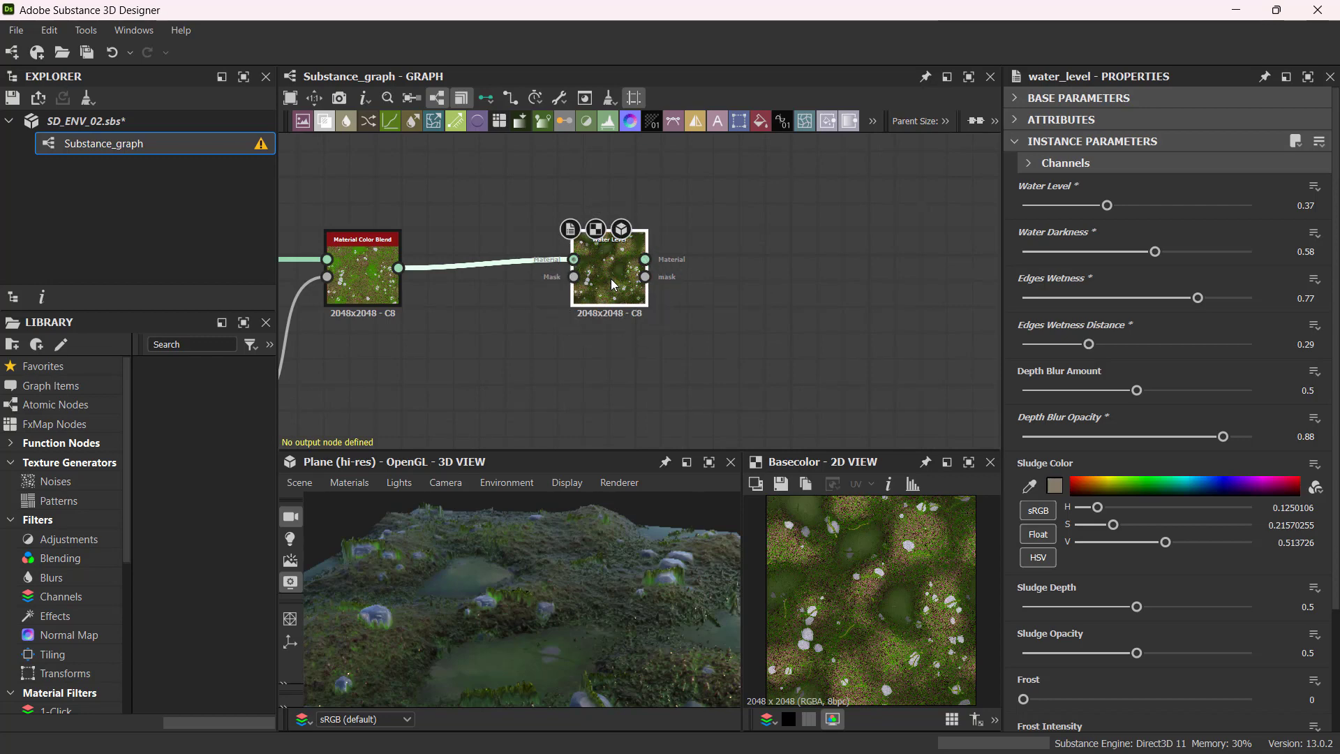
{"action": "key", "text": "ctrl"}
Create output nodes for the Water Level node, without nodes for hidden connectors.
{"action": "right_click", "coordinate": [603, 270]}
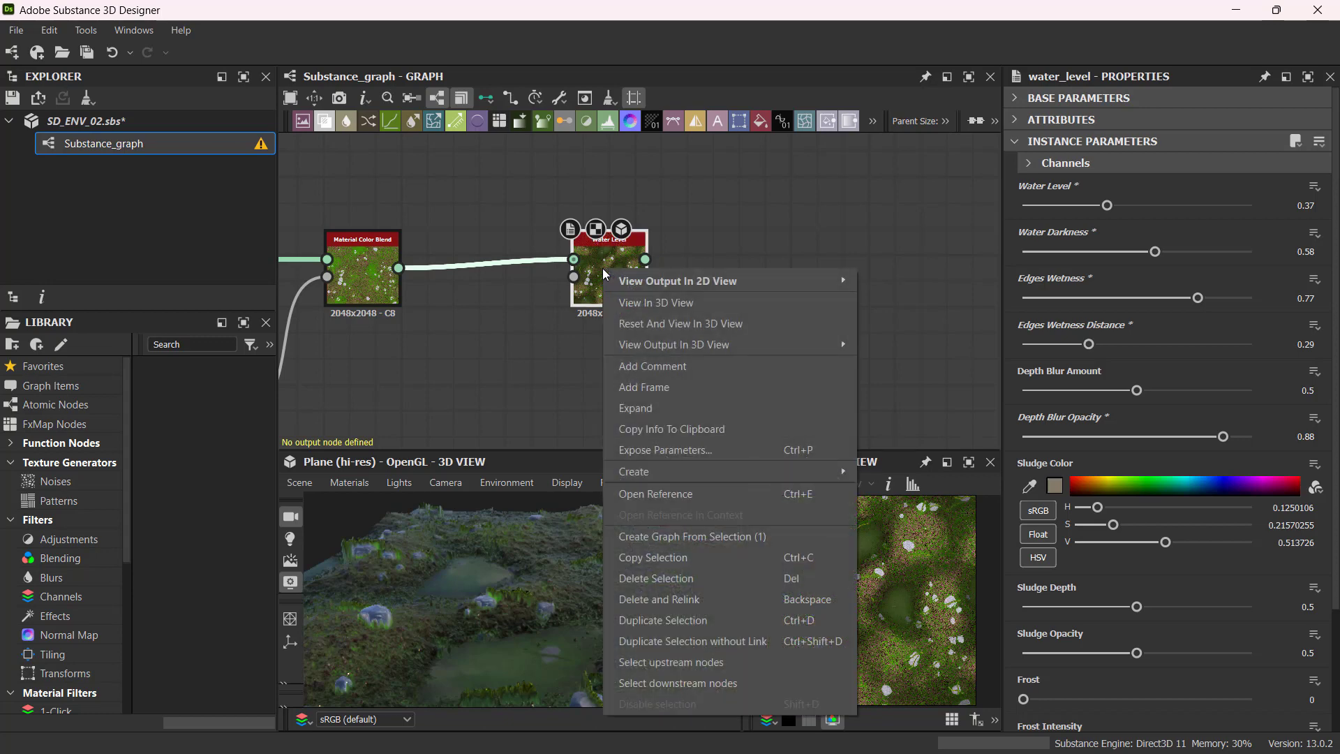
{"action": "key", "text": "ctrl"}
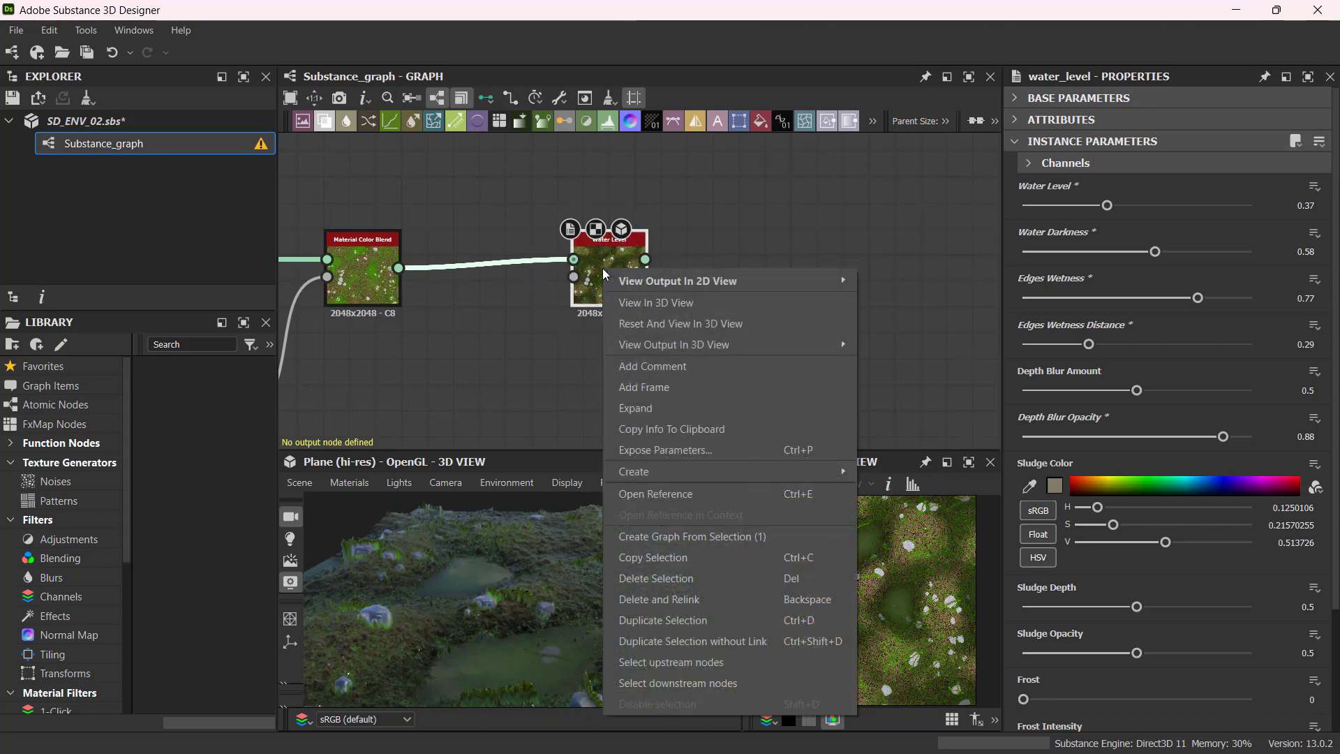
{"action": "key", "text": "ctrl"}
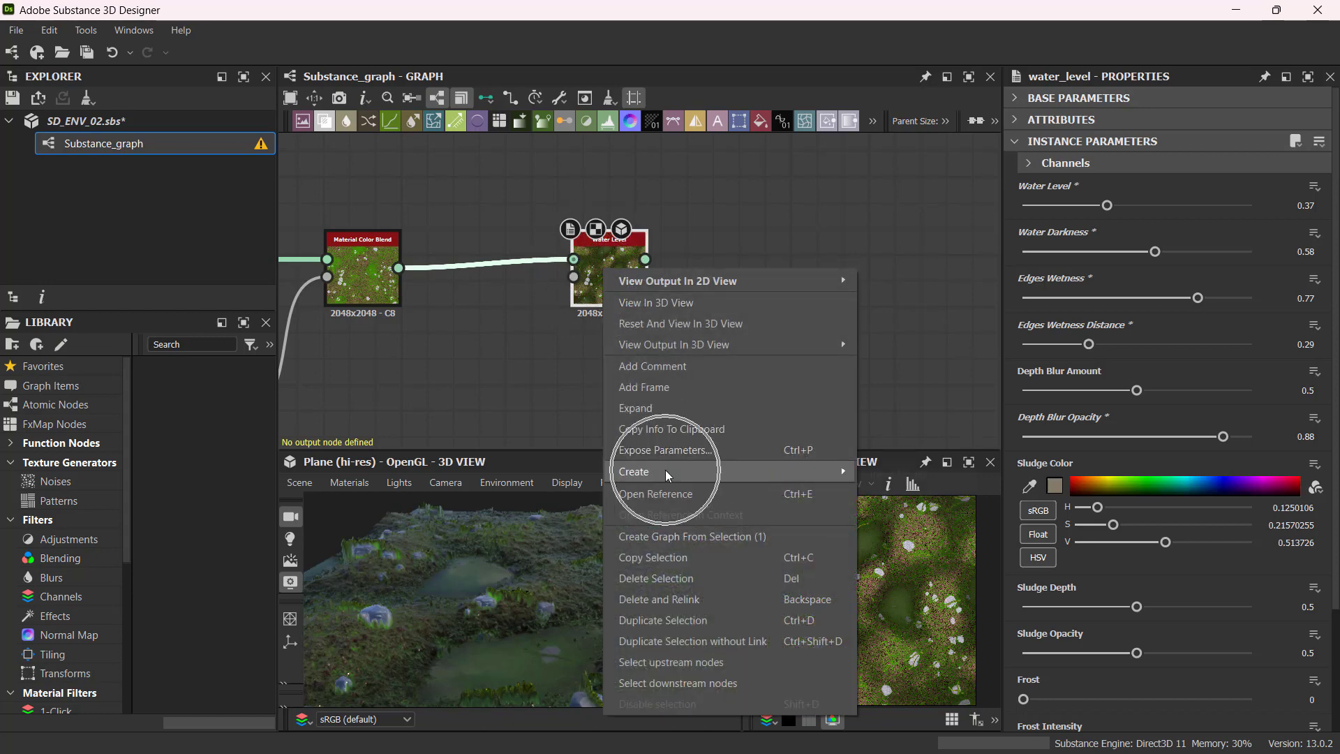
{"action": "mouse_move", "coordinate": [816, 476]}
{"action": "key", "text": "ctrl"}
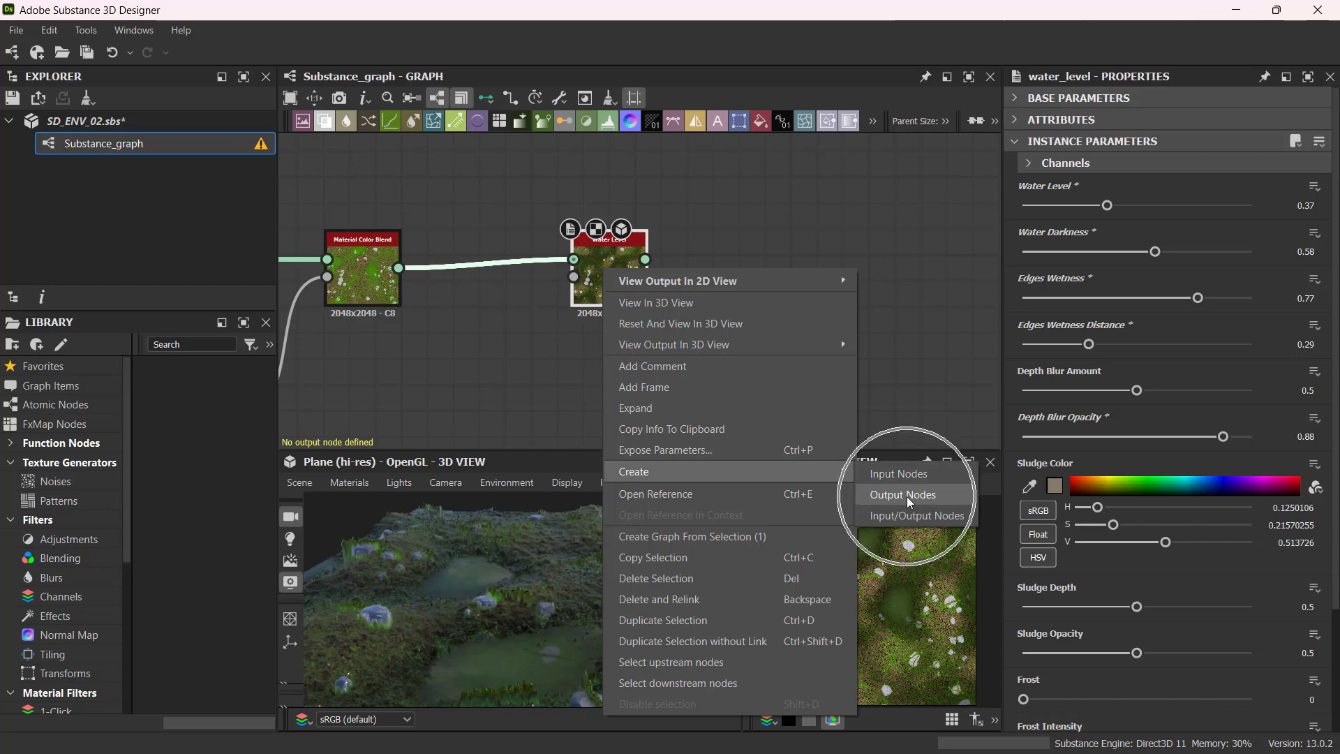
{"action": "left_click", "coordinate": [904, 495]}
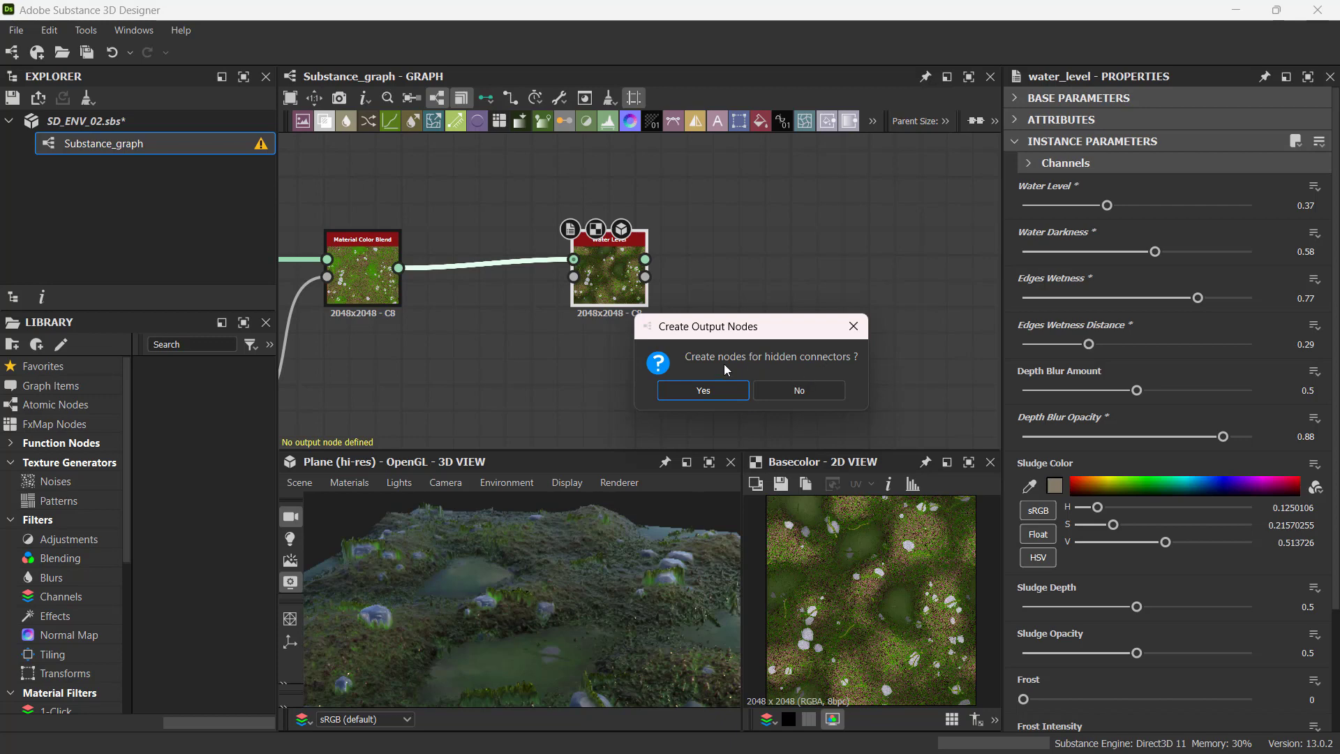
{"action": "key", "text": "ctrl"}
{"action": "left_click", "coordinate": [791, 390]}
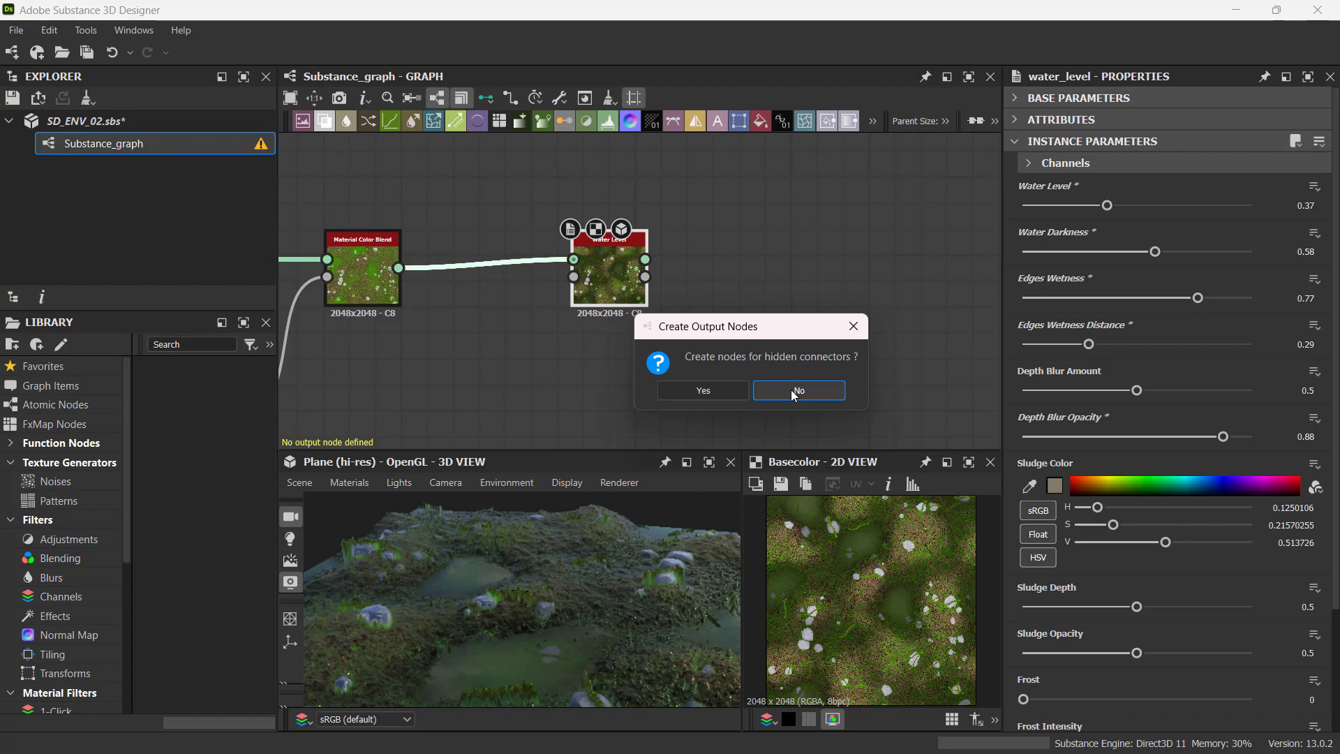
{"action": "left_click", "coordinate": [790, 390]}
Move the Water Level node closer to Material Color Blend and space the column of output nodes farther away from it.
{"action": "scroll", "coordinate": [782, 342], "scroll_direction": "down", "scroll_amount": 2}
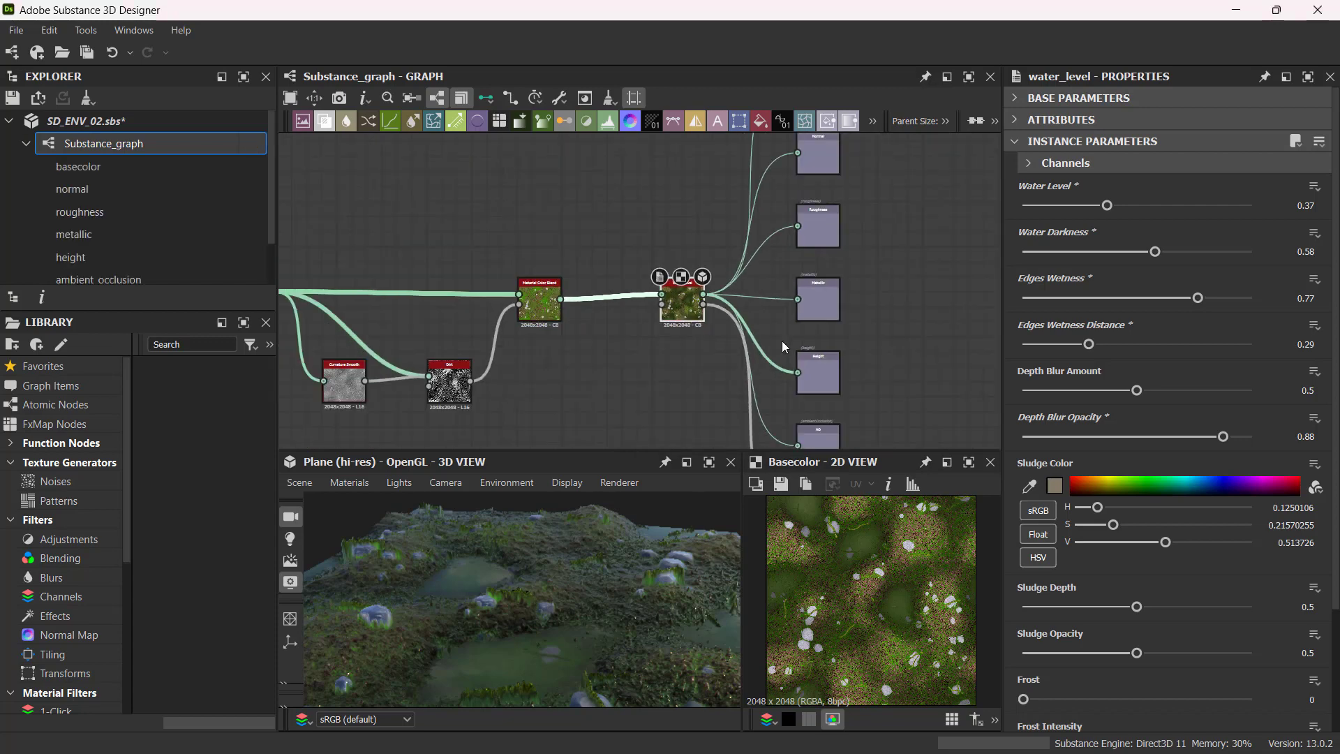
{"action": "left_click_drag", "start_coordinate": [690, 314], "coordinate": [648, 314]}
{"action": "scroll", "coordinate": [733, 299], "scroll_direction": "down", "scroll_amount": 3}
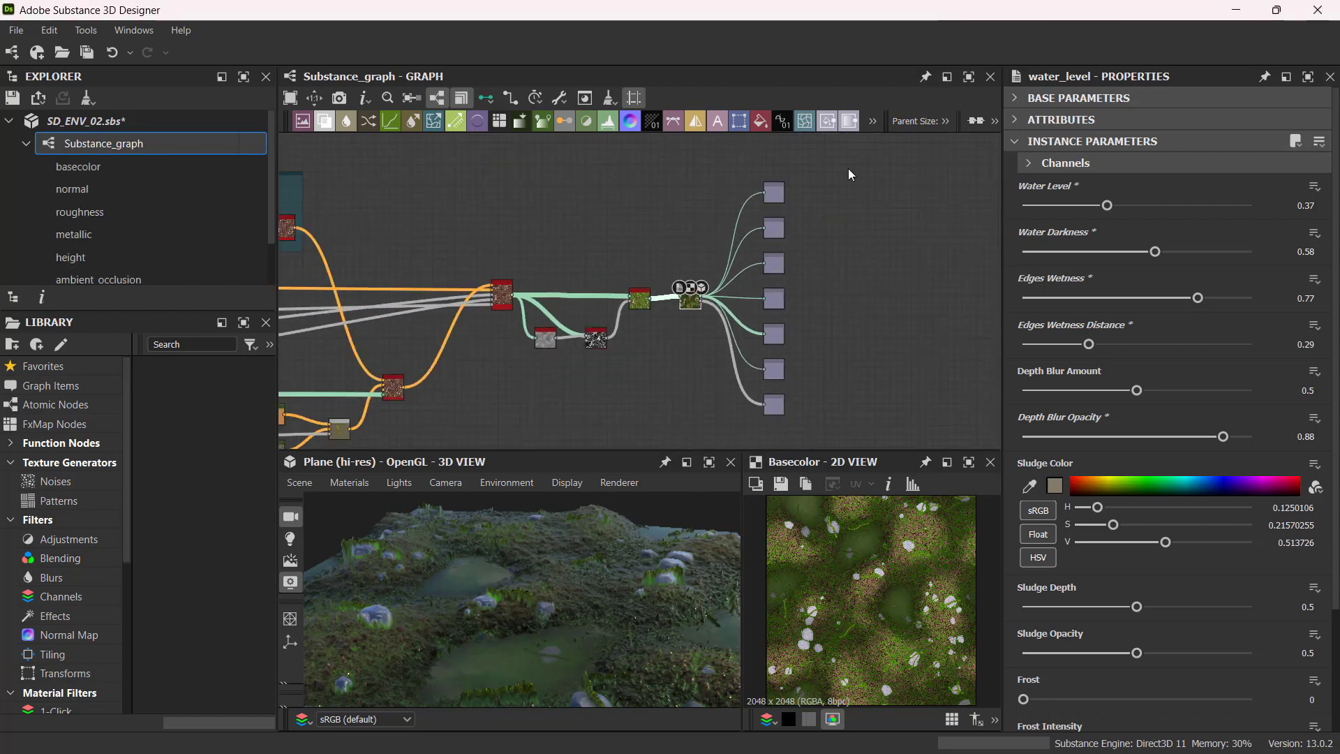
{"action": "left_click_drag", "start_coordinate": [848, 175], "coordinate": [848, 403]}
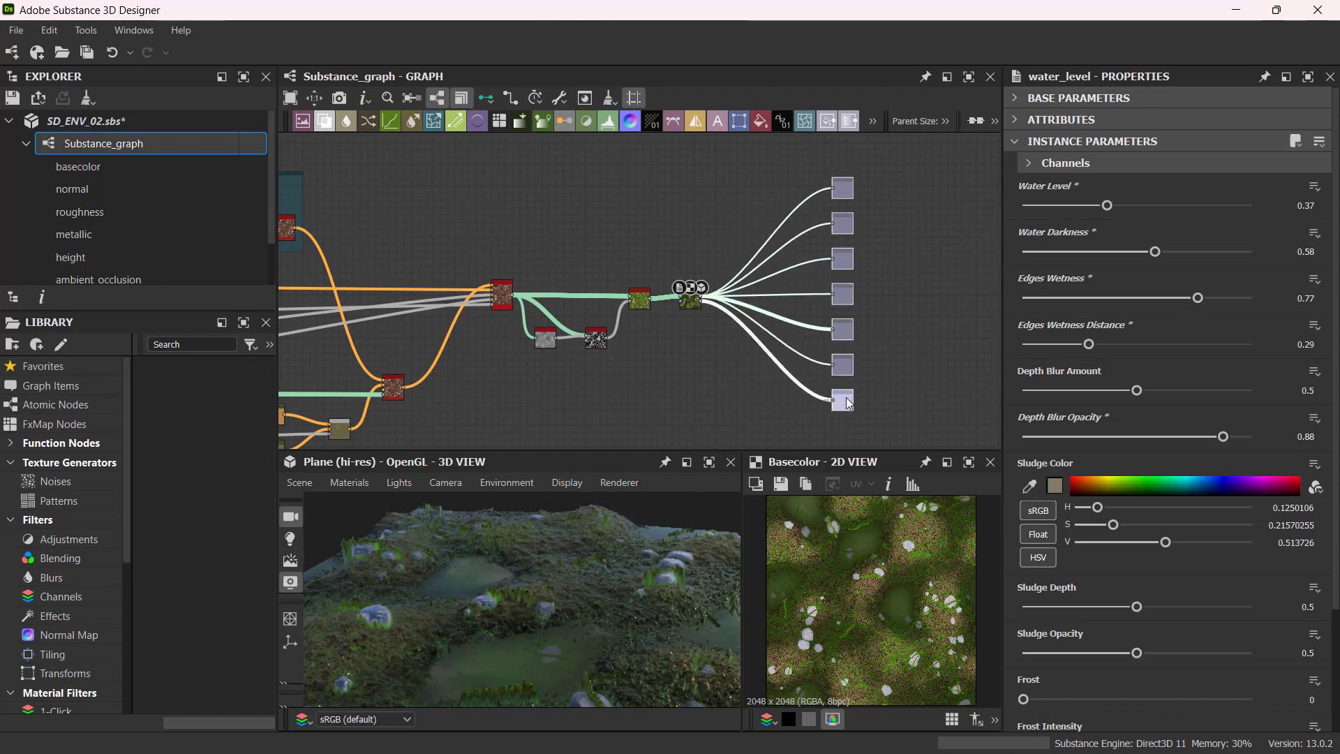
Switch the graph's links to the standard mode so each channel of the Water Level node has its own connector.
{"action": "scroll", "coordinate": [690, 307], "scroll_direction": "up", "scroll_amount": 4}
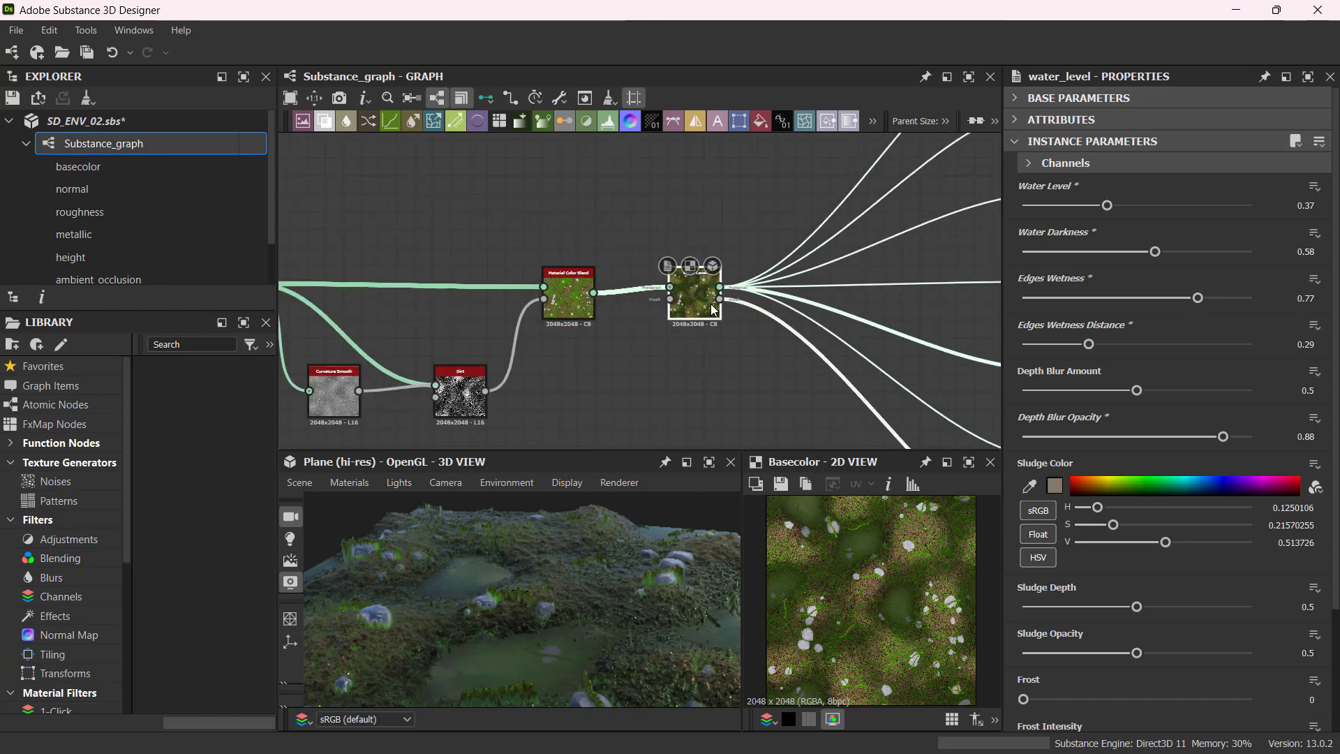
{"action": "scroll", "coordinate": [691, 301], "scroll_direction": "up", "scroll_amount": 3}
{"action": "scroll", "coordinate": [663, 287], "scroll_direction": "down", "scroll_amount": 1}
{"action": "middle_click_drag", "start_coordinate": [663, 287], "coordinate": [500, 296]}
{"action": "scroll", "coordinate": [504, 295], "scroll_direction": "down", "scroll_amount": 1}
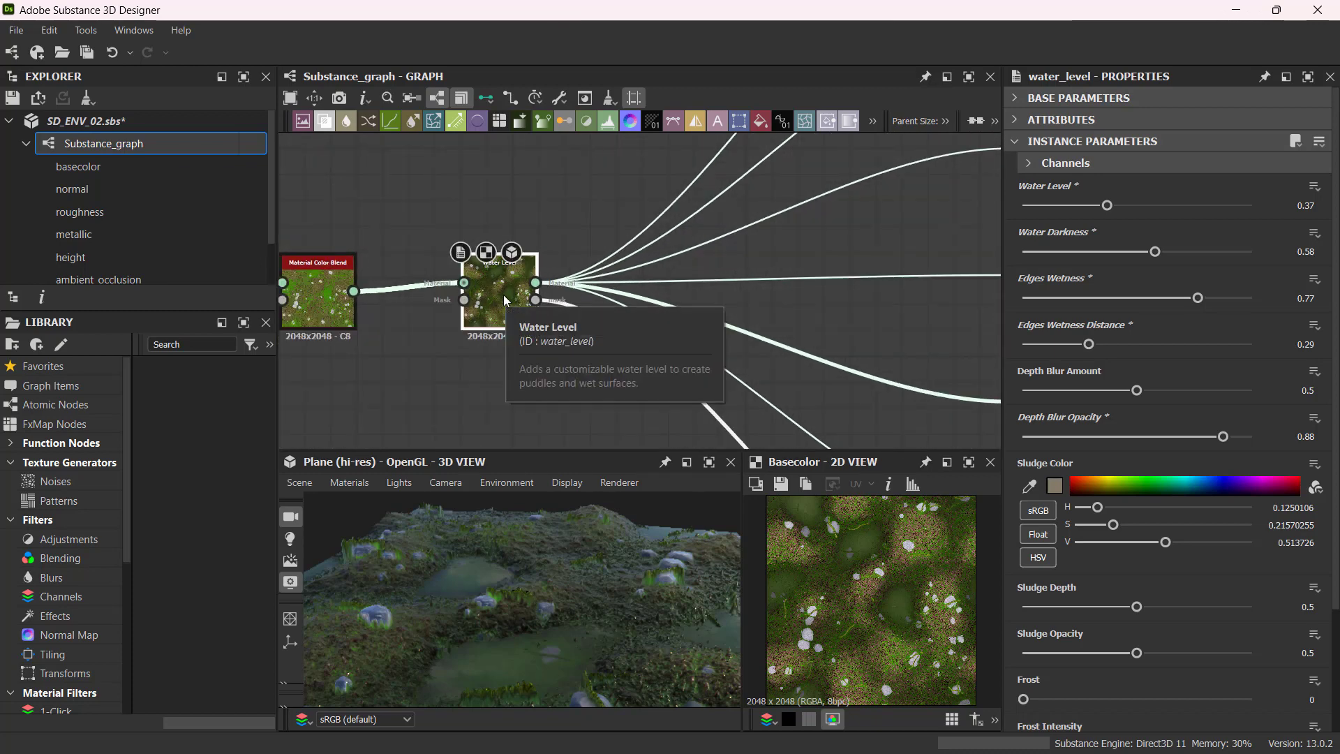
{"action": "key", "text": "1"}
{"action": "scroll", "coordinate": [578, 234], "scroll_direction": "down", "scroll_amount": 2}
{"action": "scroll", "coordinate": [827, 254], "scroll_direction": "down", "scroll_amount": 2}
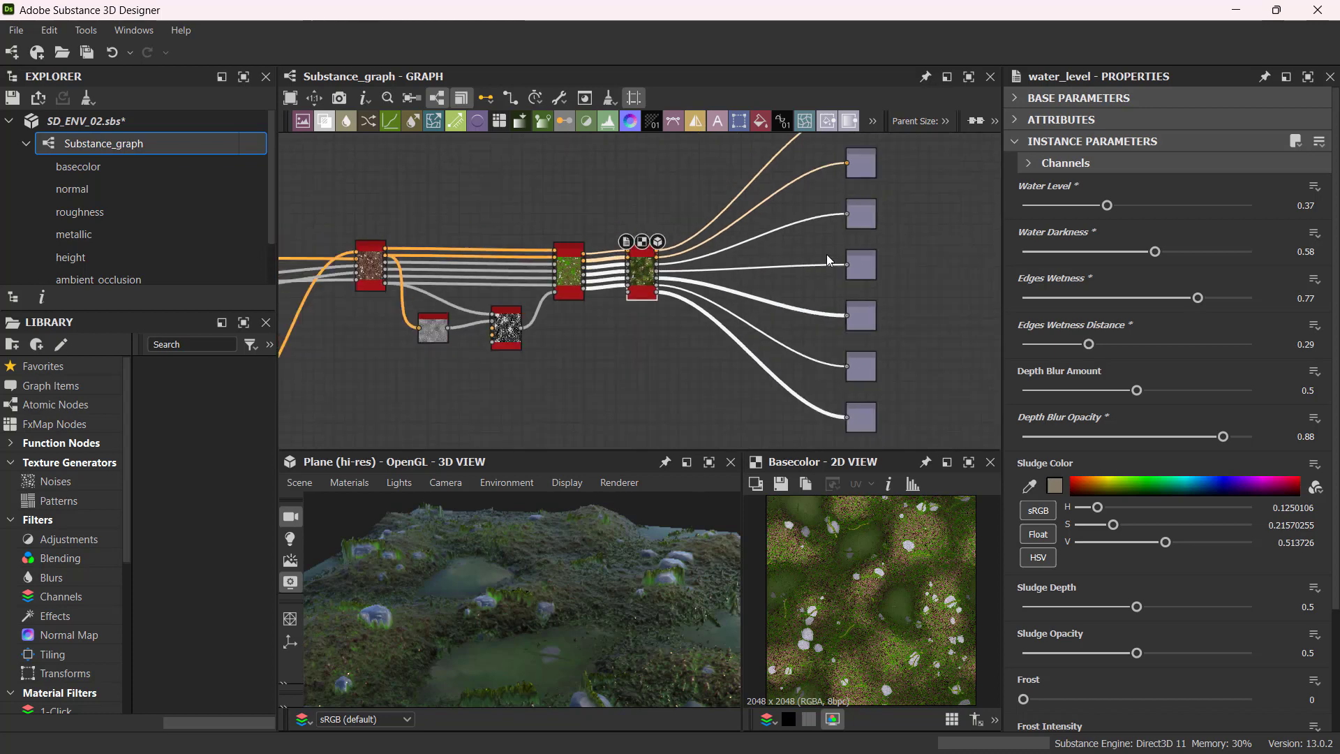
Preview the Metallic, Roughness, Normal and Base Color output nodes in the 2D view.
{"action": "scroll", "coordinate": [823, 285], "scroll_direction": "up", "scroll_amount": 4}
{"action": "left_click", "coordinate": [823, 285]}
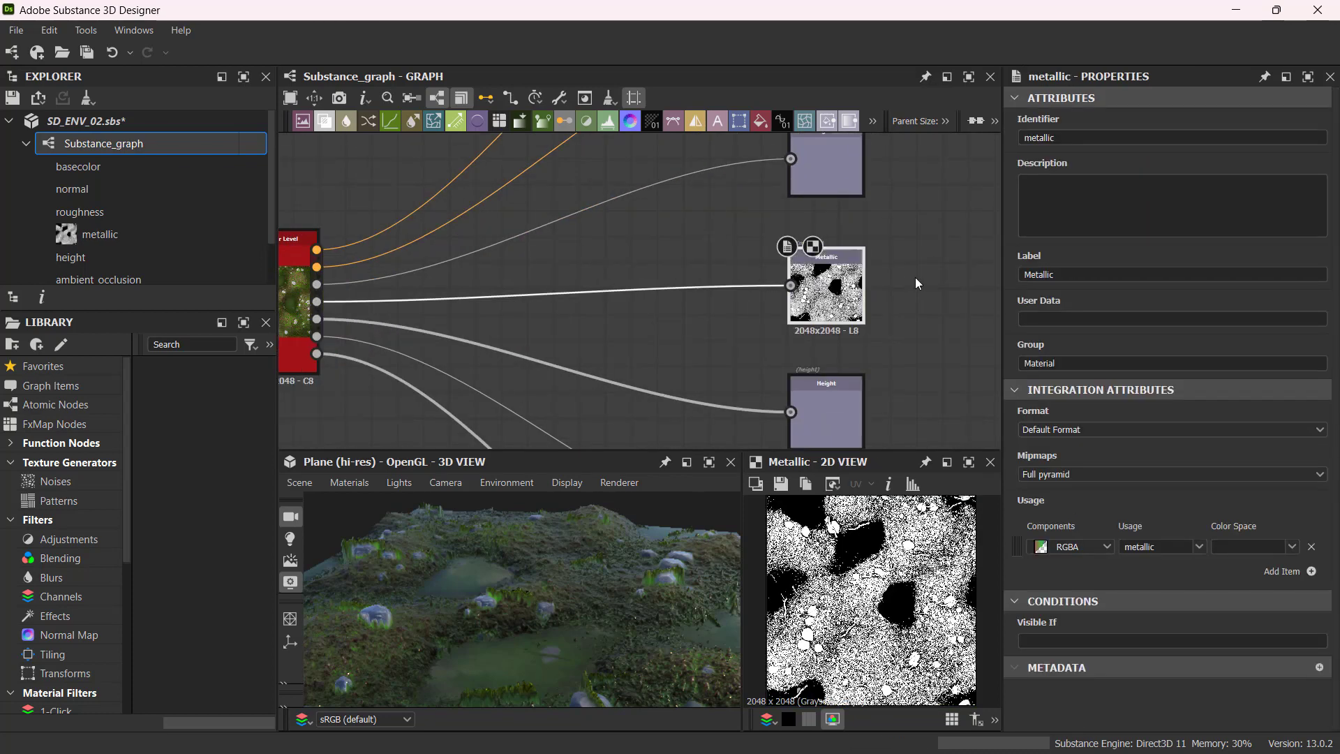
{"action": "scroll", "coordinate": [916, 278], "scroll_direction": "down", "scroll_amount": 3}
{"action": "scroll", "coordinate": [818, 312], "scroll_direction": "up", "scroll_amount": 1}
{"action": "left_click", "coordinate": [778, 304]}
{"action": "middle_click_drag", "start_coordinate": [904, 266], "coordinate": [883, 375]}
{"action": "double_click", "coordinate": [772, 319]}
{"action": "double_click", "coordinate": [765, 220]}
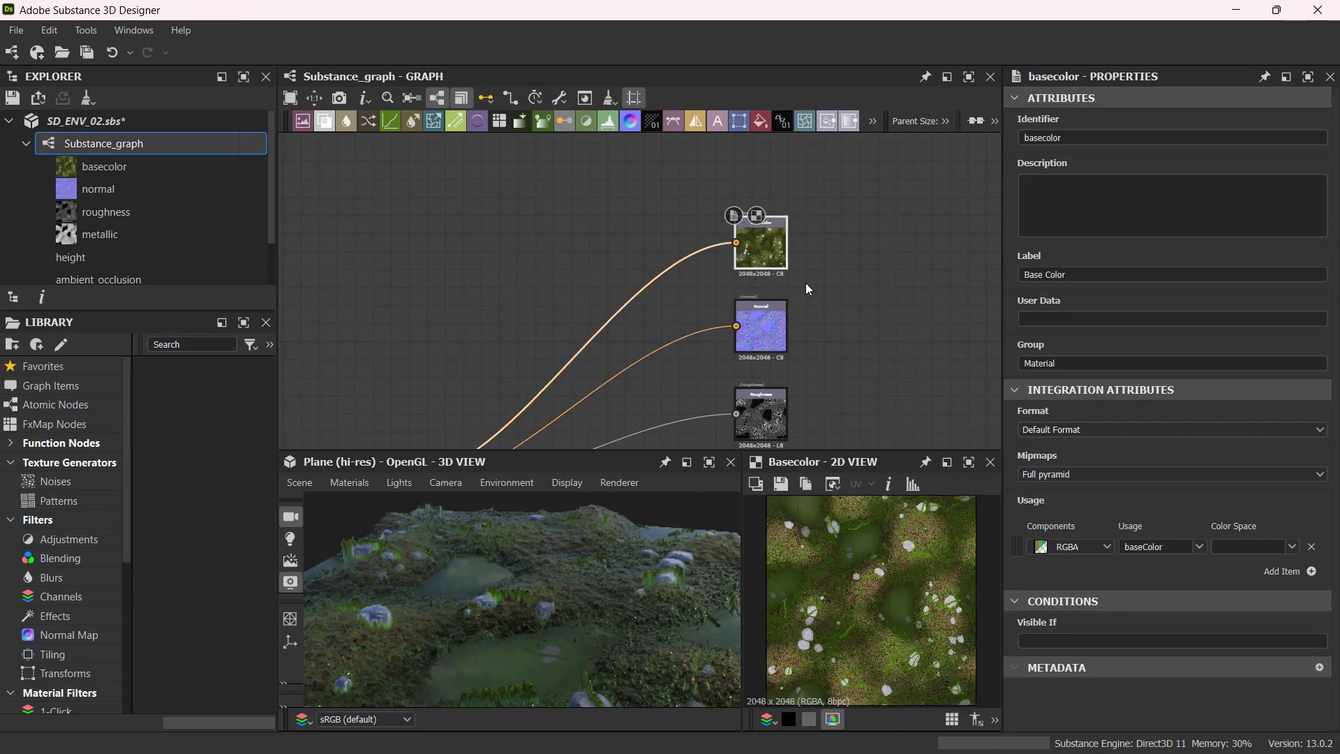
Preview the Height, Ambient Occlusion and Mask output nodes in the 2D view.
{"action": "middle_click_drag", "start_coordinate": [845, 331], "coordinate": [839, 212]}
{"action": "scroll", "coordinate": [839, 211], "scroll_direction": "down", "scroll_amount": 2}
{"action": "left_click", "coordinate": [776, 261]}
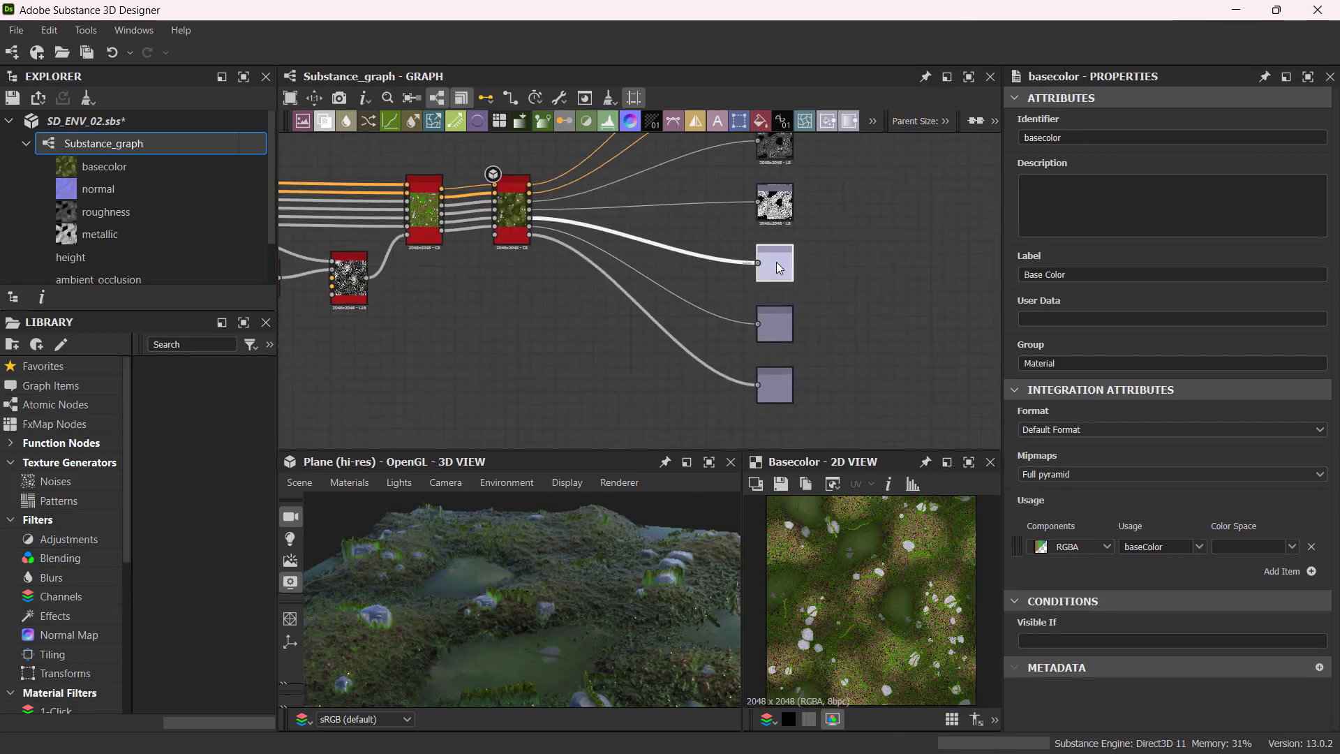
{"action": "left_click", "coordinate": [773, 320]}
{"action": "double_click", "coordinate": [772, 380]}
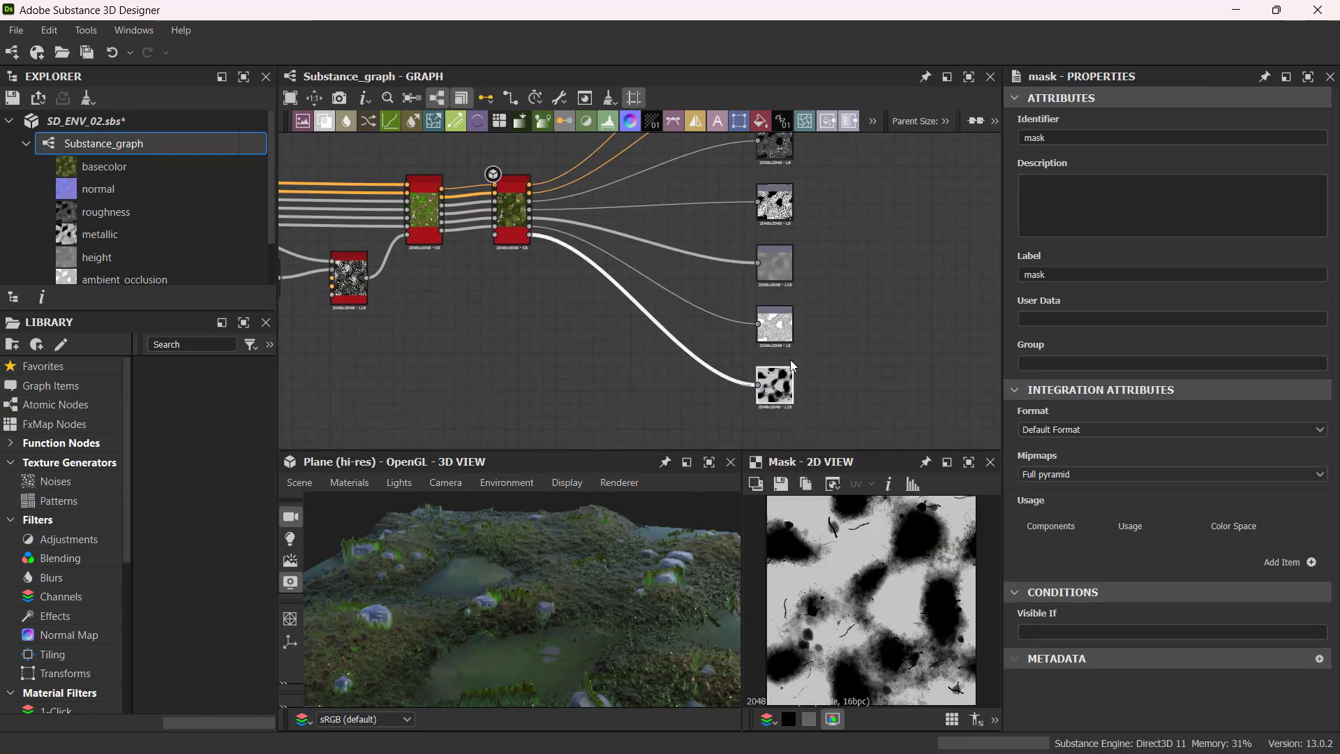
{"action": "scroll", "coordinate": [836, 303], "scroll_direction": "up", "scroll_amount": 2}
{"action": "scroll", "coordinate": [837, 303], "scroll_direction": "down", "scroll_amount": 1}
{"action": "middle_click_drag", "start_coordinate": [836, 315], "coordinate": [843, 338]}
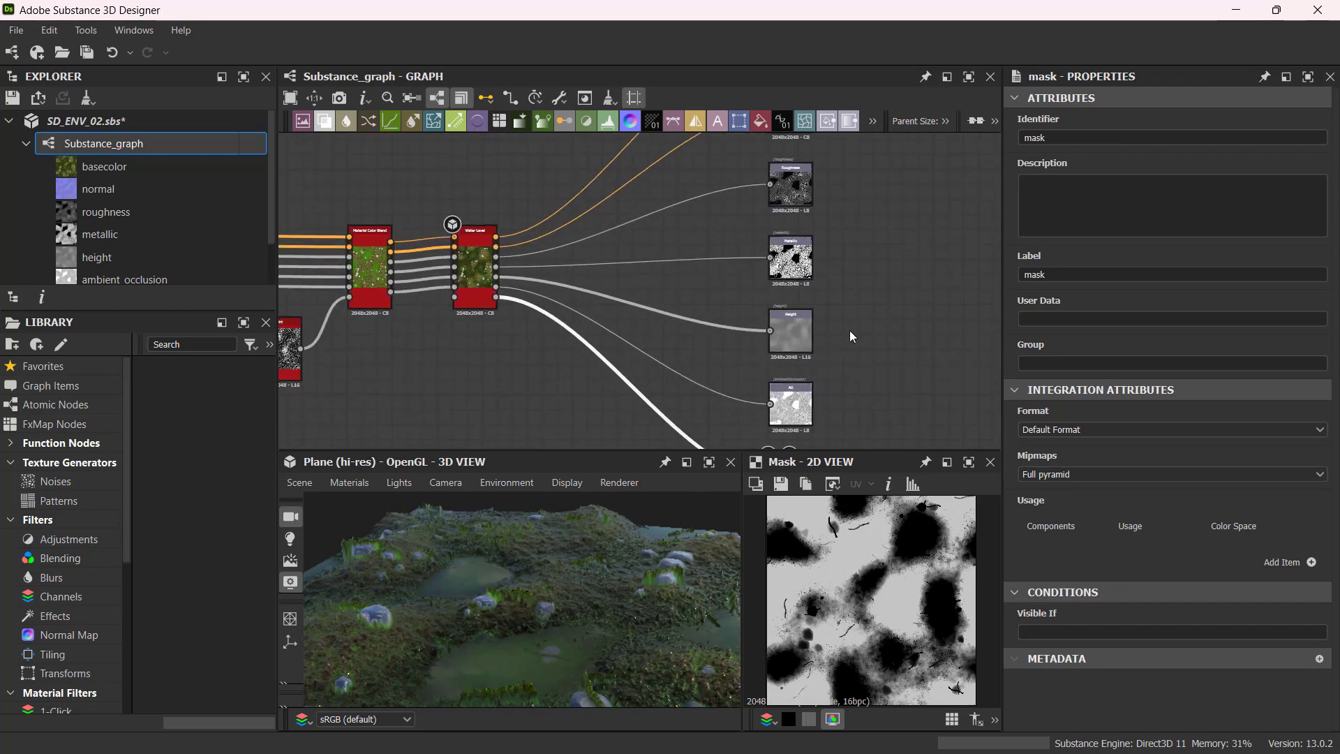
Select the Water Level node and return the graph's links to the compact material mode.
{"action": "scroll", "coordinate": [849, 329], "scroll_direction": "up", "scroll_amount": 4}
{"action": "scroll", "coordinate": [848, 330], "scroll_direction": "down", "scroll_amount": 3}
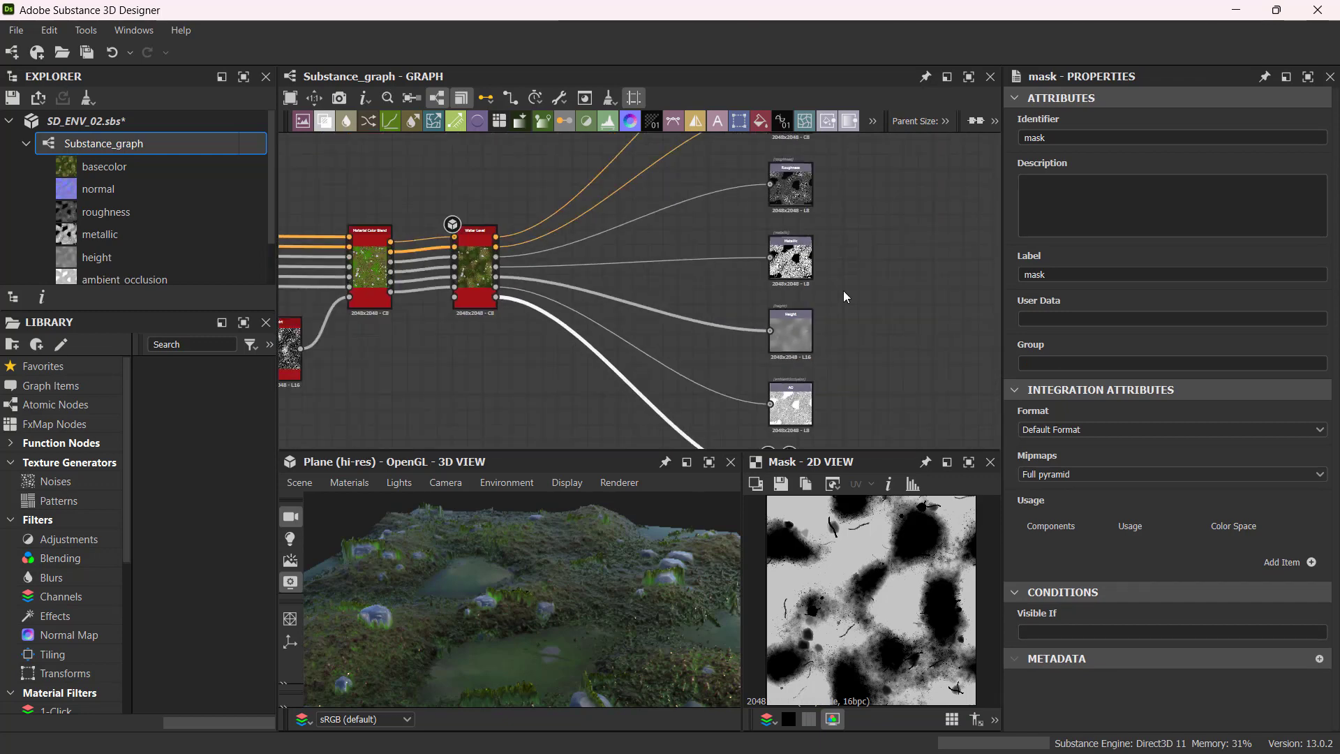
{"action": "scroll", "coordinate": [843, 289], "scroll_direction": "down", "scroll_amount": 1}
{"action": "scroll", "coordinate": [579, 250], "scroll_direction": "up", "scroll_amount": 3}
{"action": "left_click", "coordinate": [580, 251]}
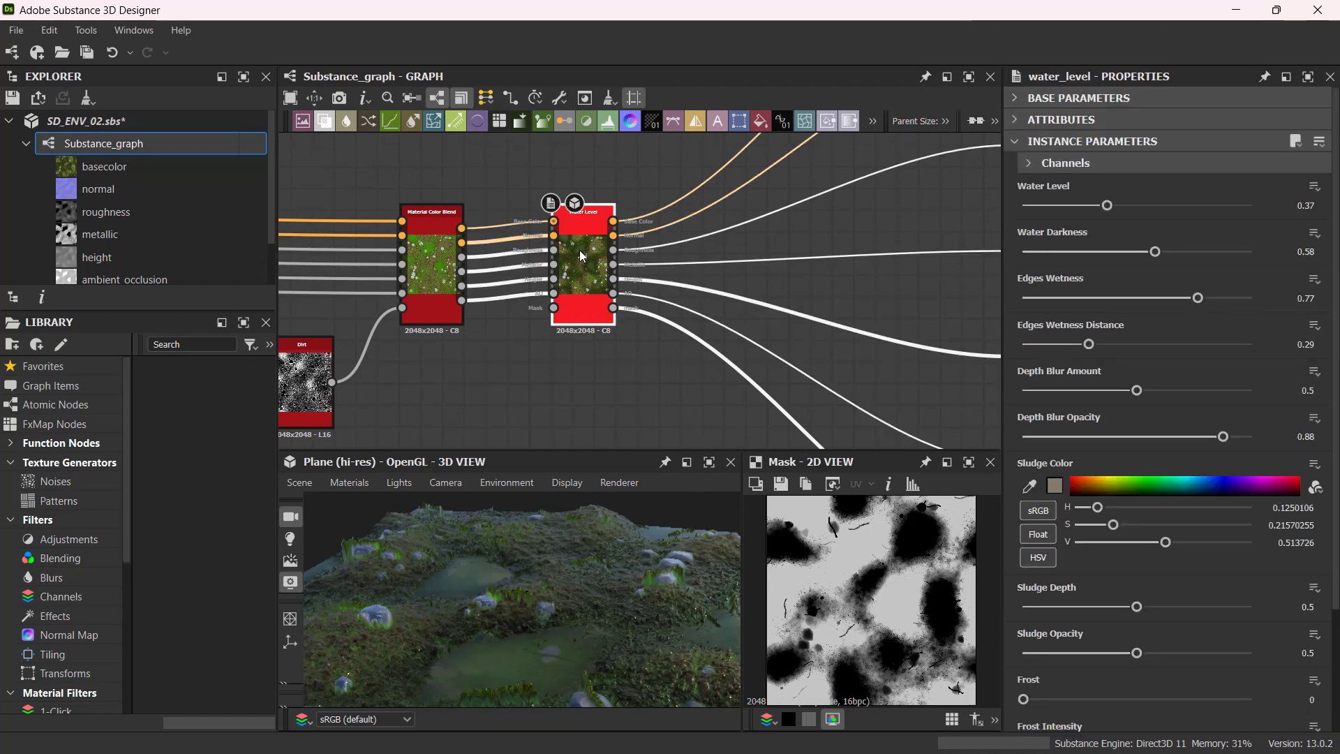
{"action": "scroll", "coordinate": [579, 250], "scroll_direction": "down", "scroll_amount": 2}
{"action": "scroll", "coordinate": [604, 302], "scroll_direction": "down", "scroll_amount": 1}
{"action": "scroll", "coordinate": [604, 299], "scroll_direction": "down", "scroll_amount": 2}
{"action": "left_click", "coordinate": [600, 312]}
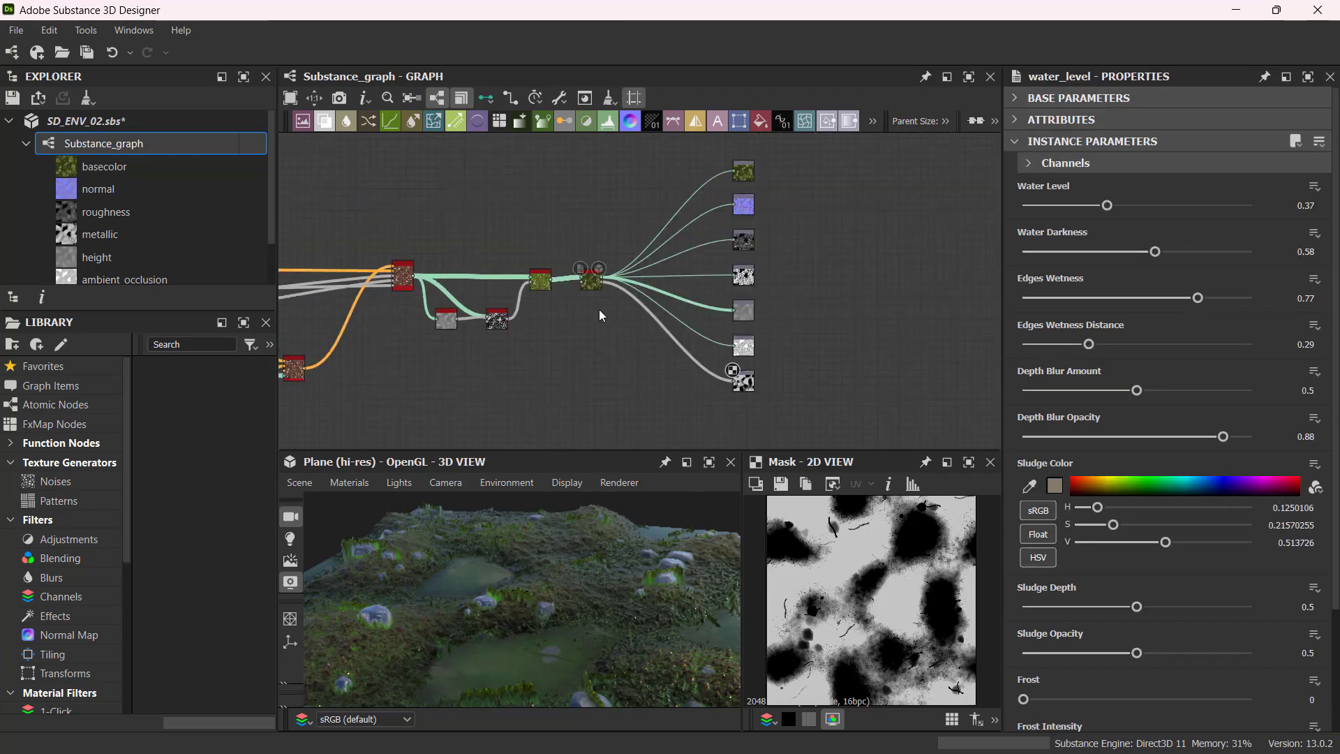
{"action": "middle_click_drag", "start_coordinate": [611, 329], "coordinate": [515, 342]}
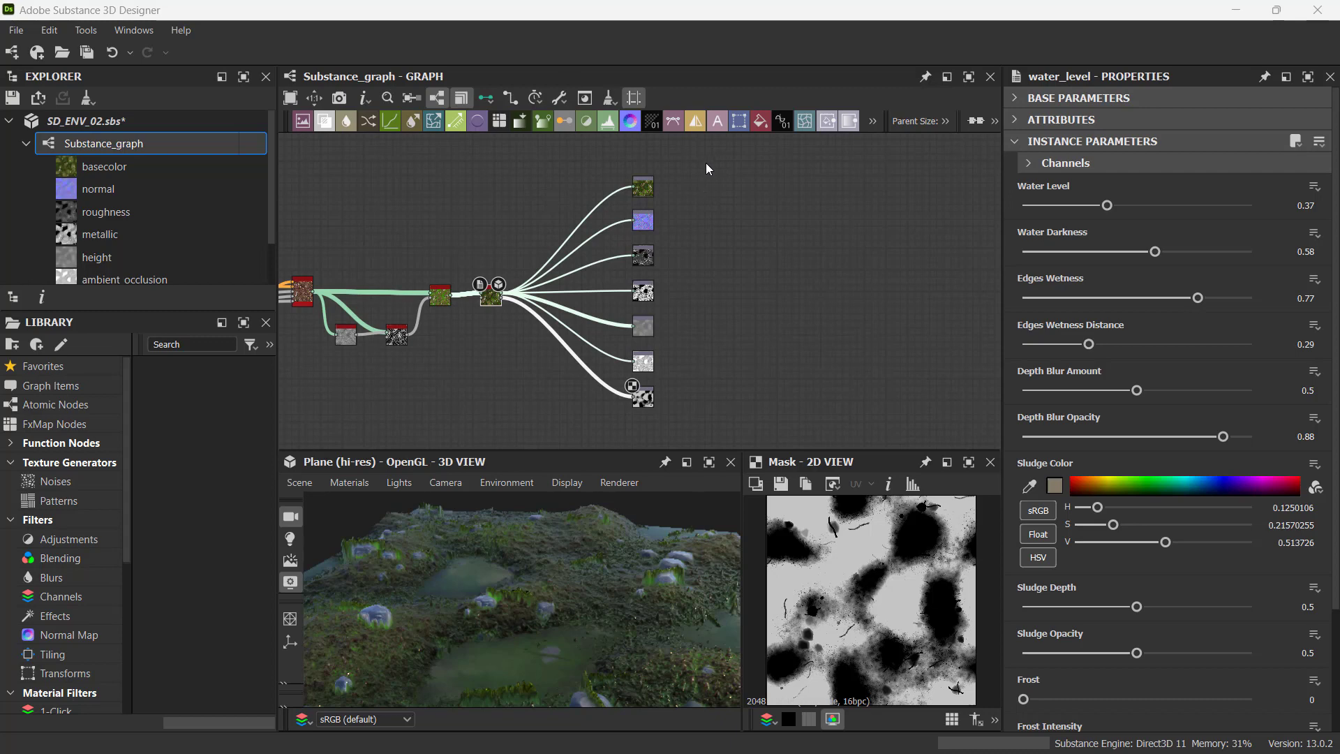
{"action": "left_click_drag", "start_coordinate": [706, 162], "coordinate": [610, 454]}
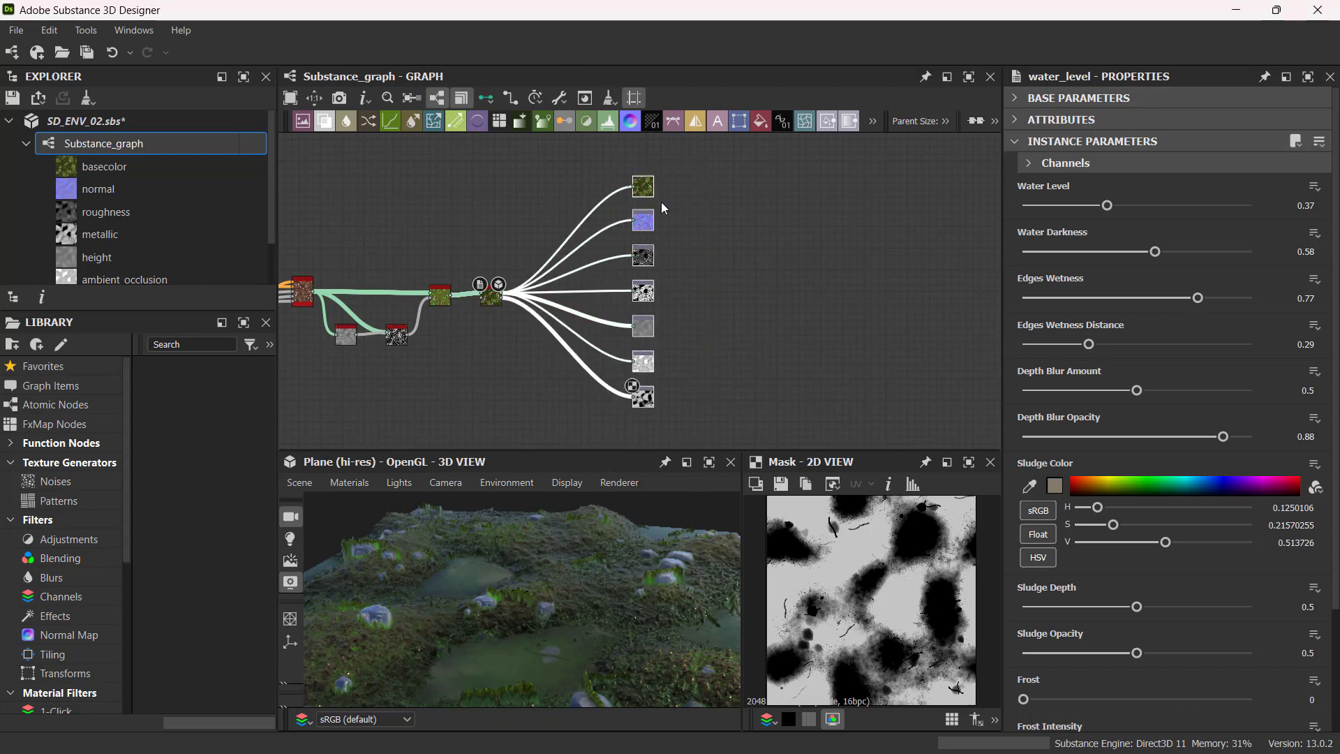
{"action": "left_click_drag", "start_coordinate": [592, 159], "coordinate": [733, 435]}
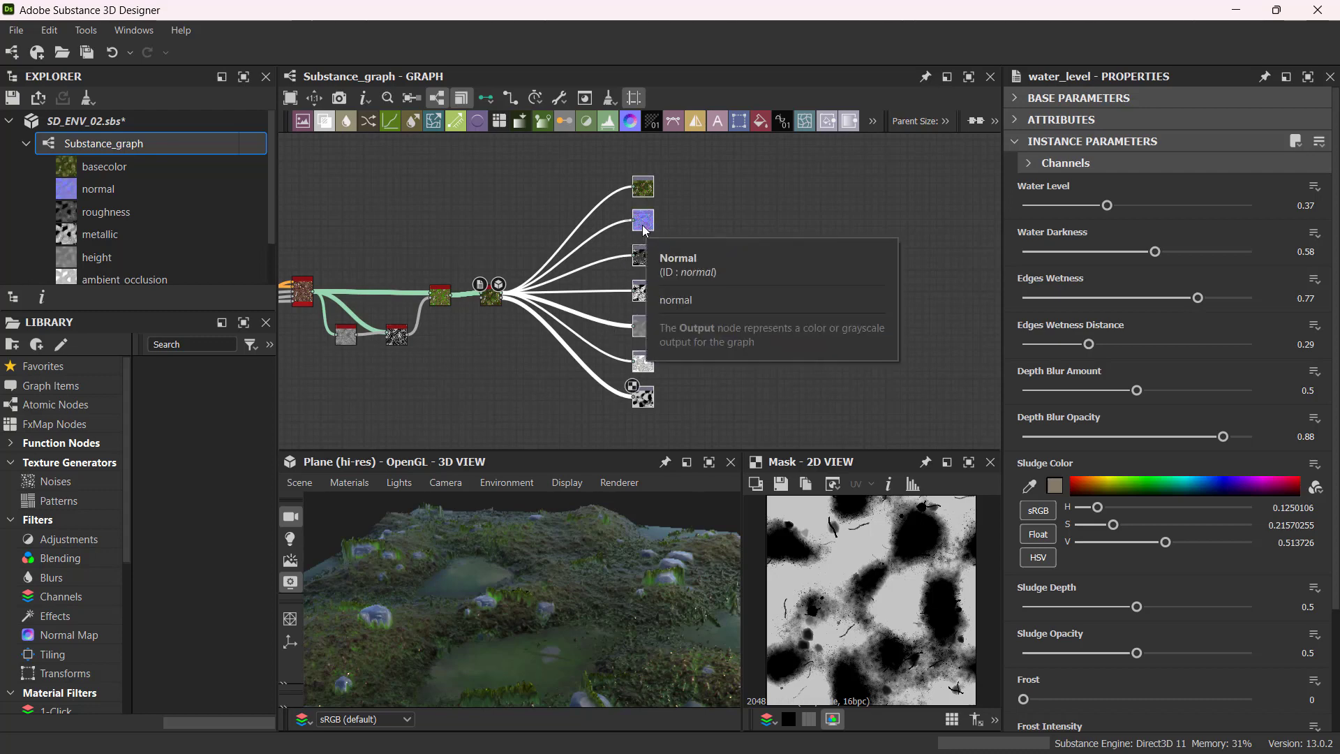
{"action": "left_click", "coordinate": [570, 161]}
Start exporting the graph's outputs and browse for a destination in the SD_TEXTURES folder inside 02 TEXTURING.
{"action": "left_click", "coordinate": [560, 100]}
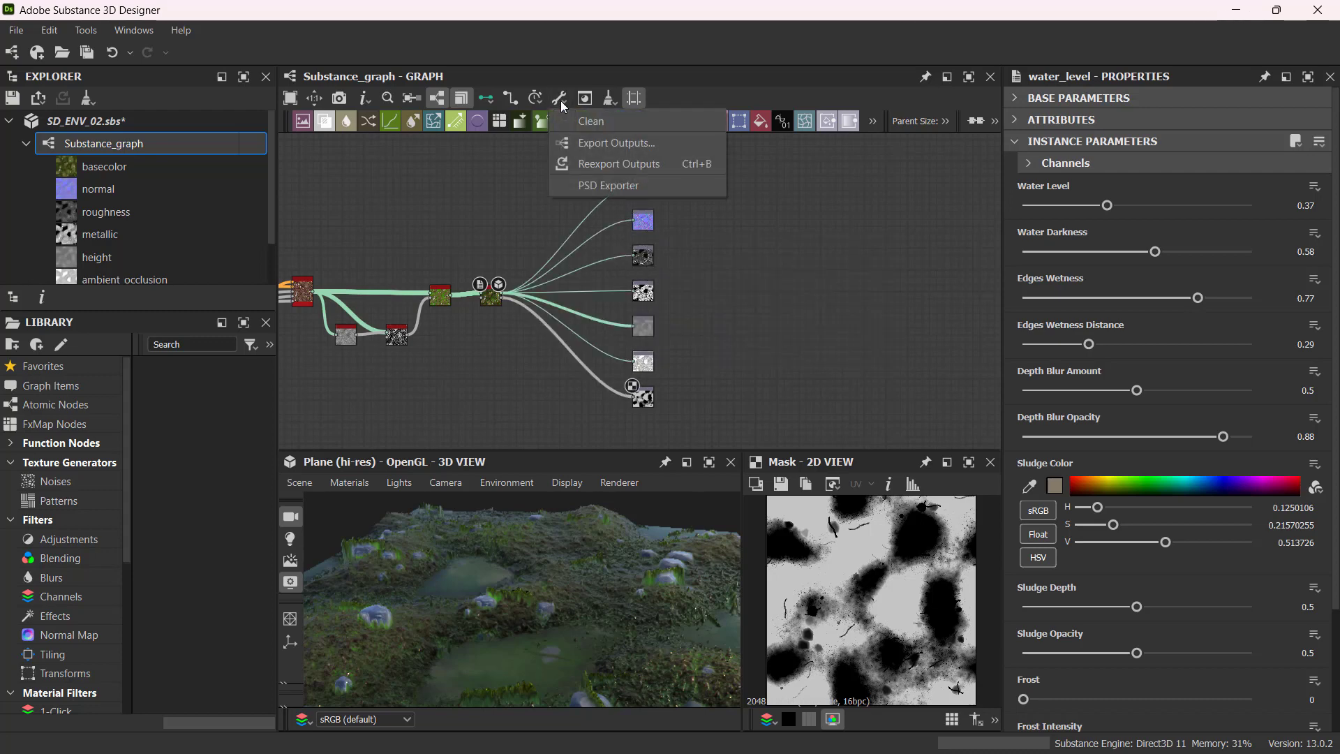
{"action": "left_click", "coordinate": [614, 144]}
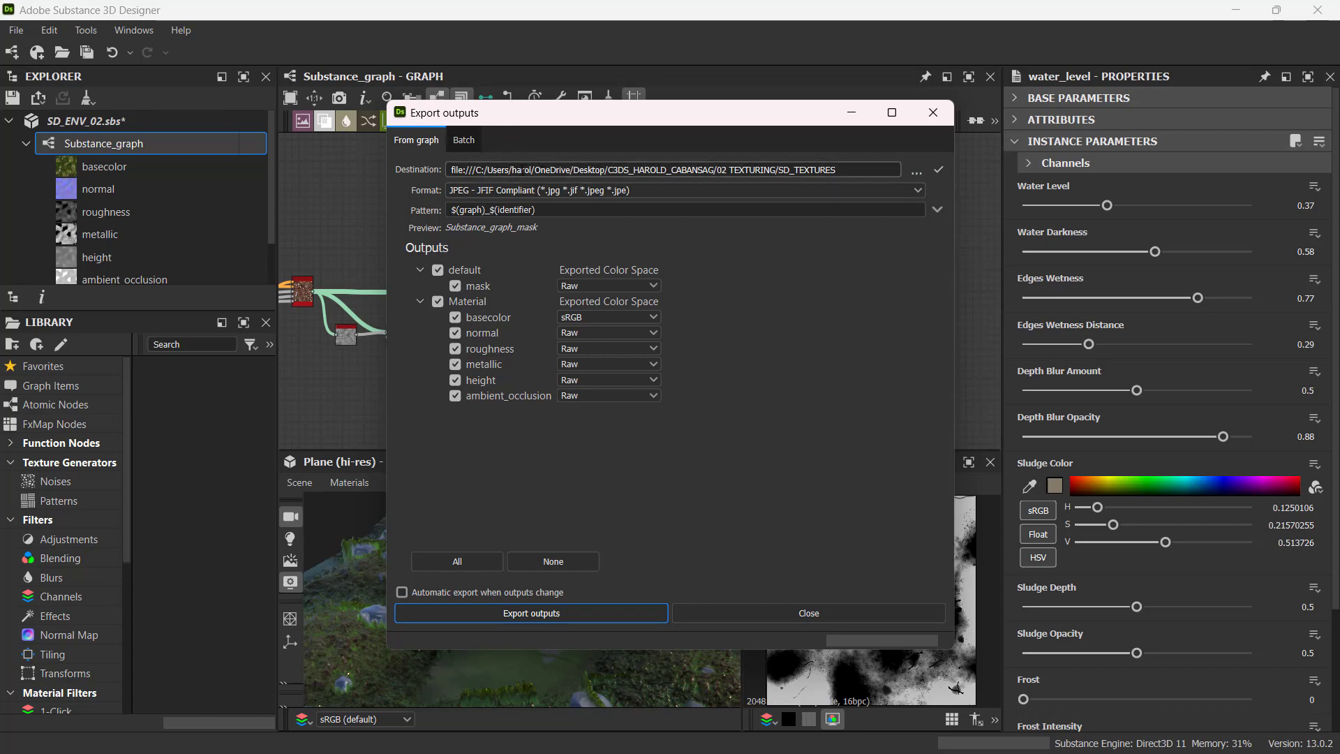
{"action": "left_click", "coordinate": [917, 173]}
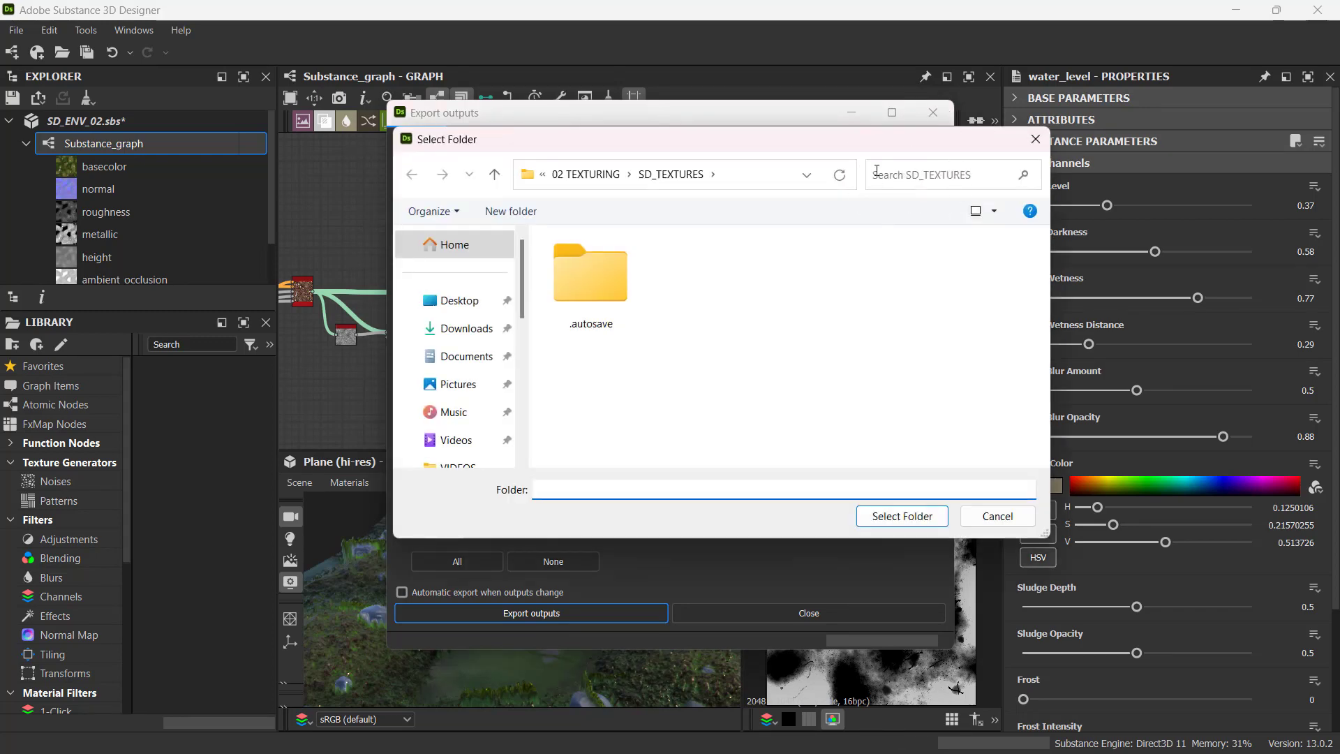
{"action": "left_click", "coordinate": [453, 301]}
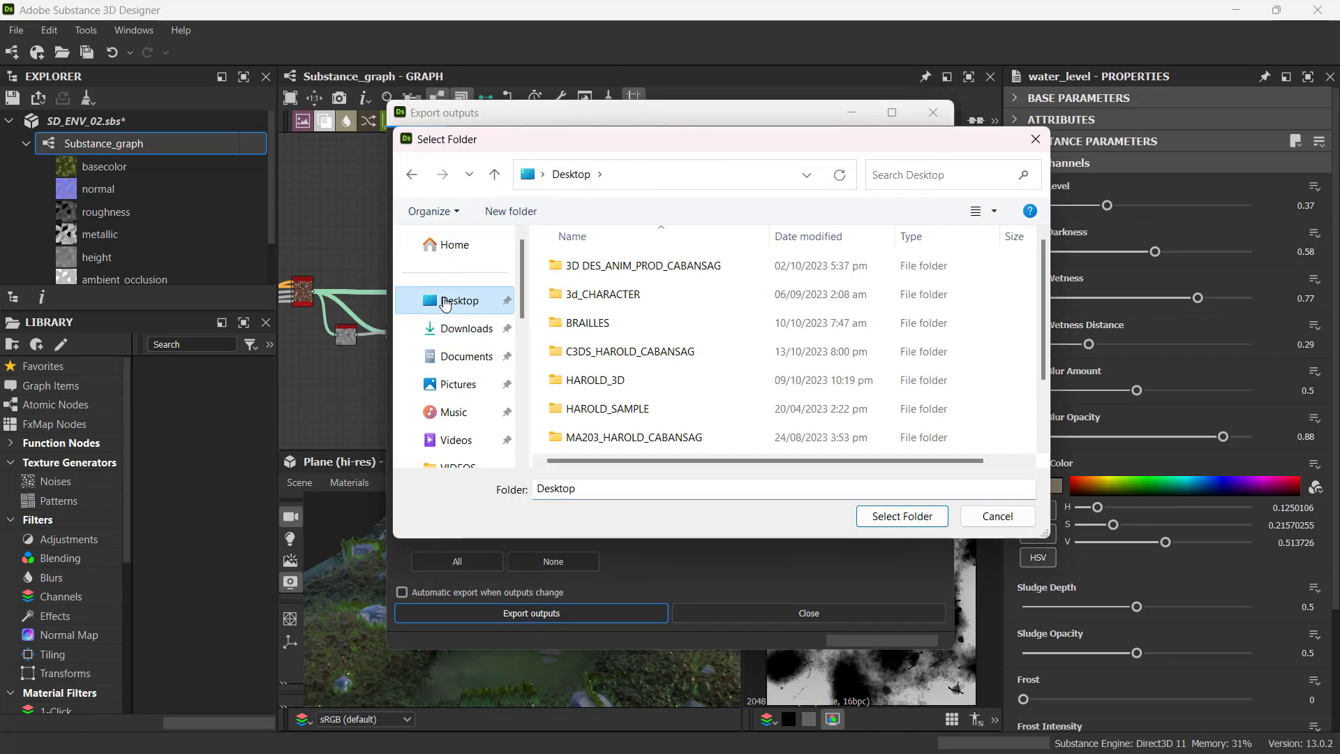
{"action": "double_click", "coordinate": [598, 353]}
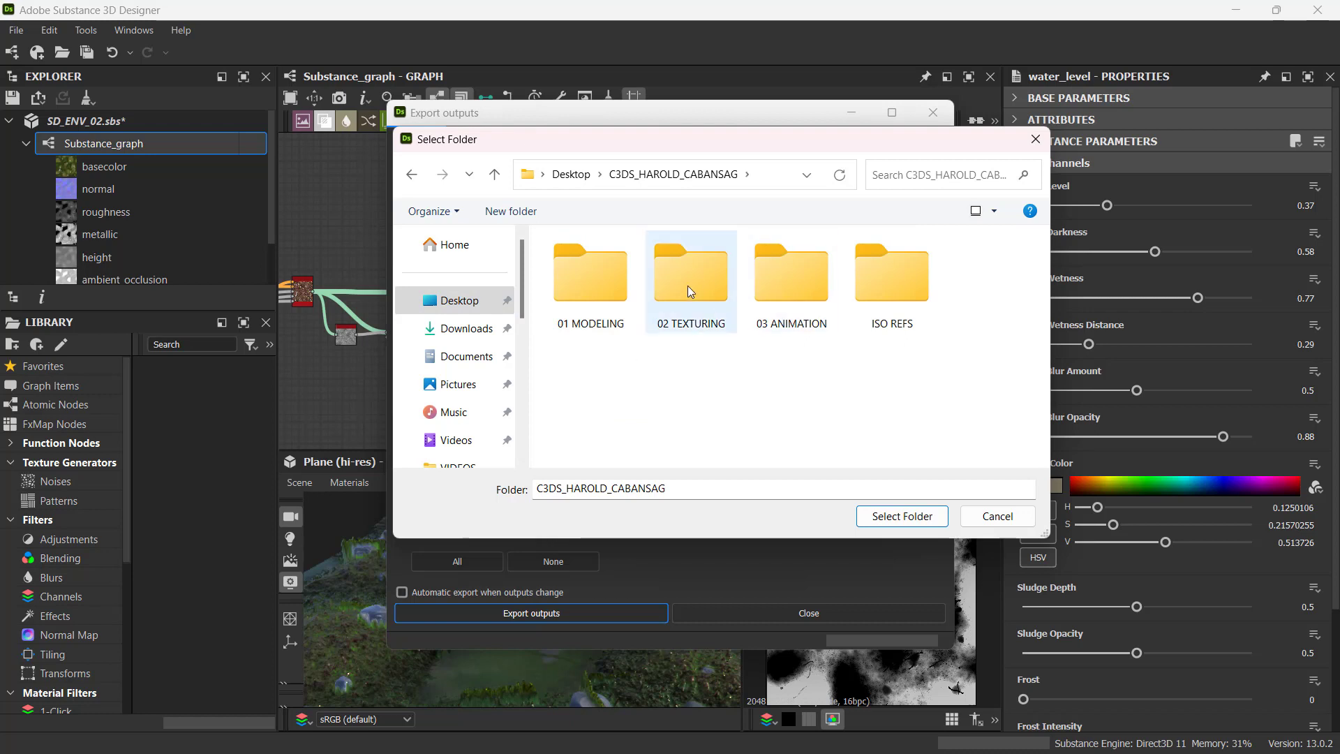
{"action": "double_click", "coordinate": [688, 286]}
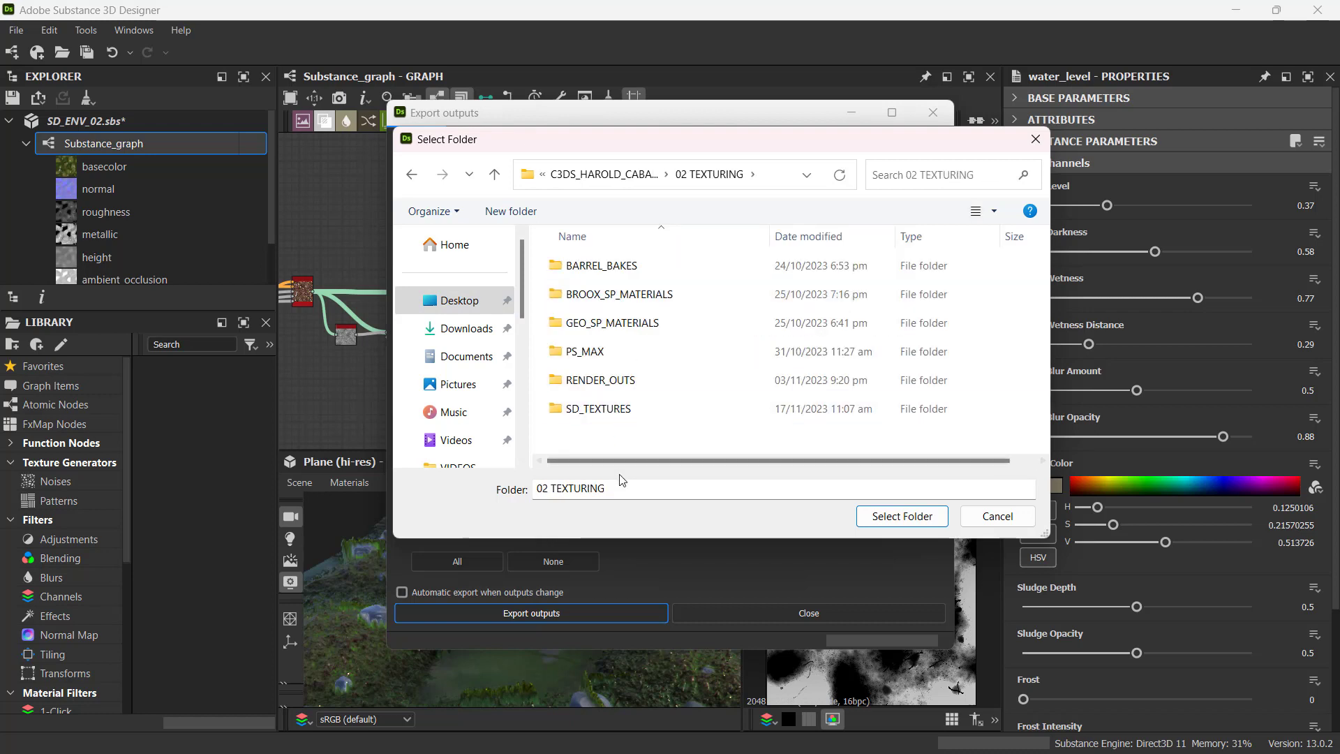
{"action": "double_click", "coordinate": [624, 410]}
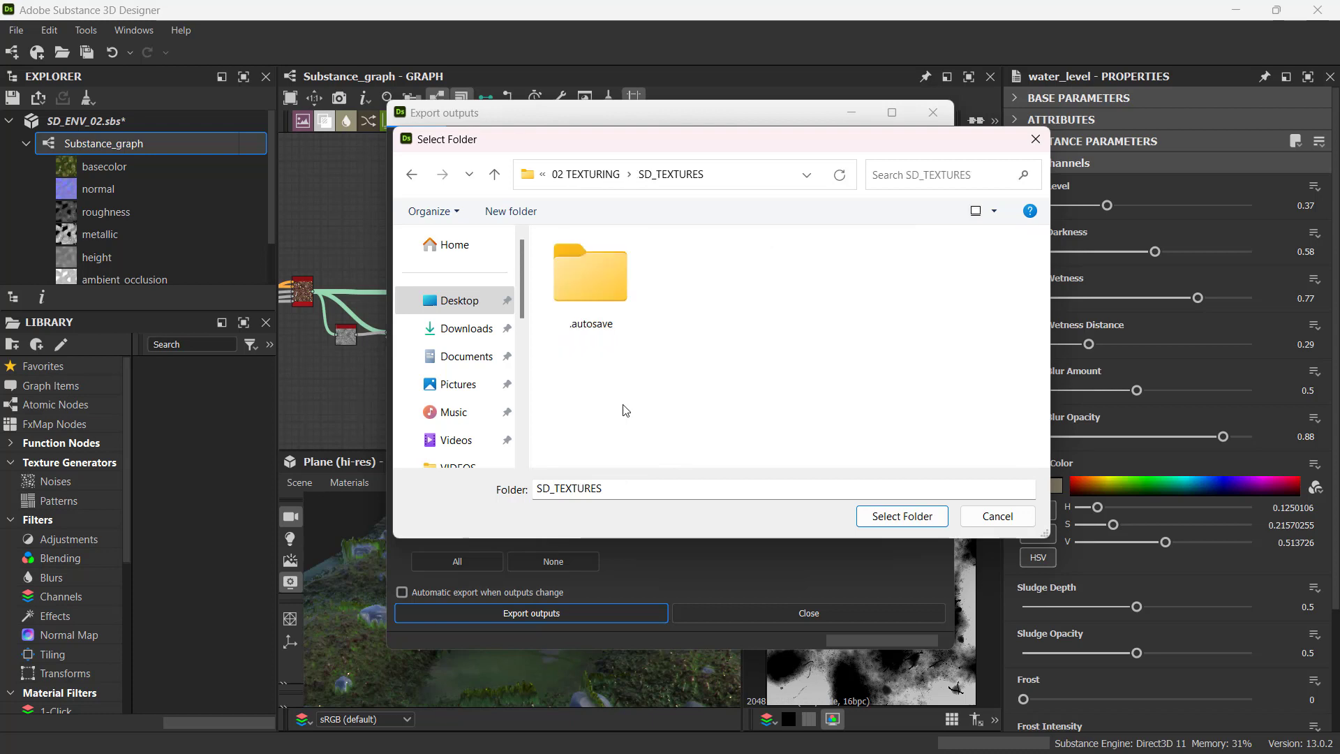
Create a folder named ENV02 inside SD_TEXTURES and choose it as the export destination.
{"action": "right_click", "coordinate": [703, 285]}
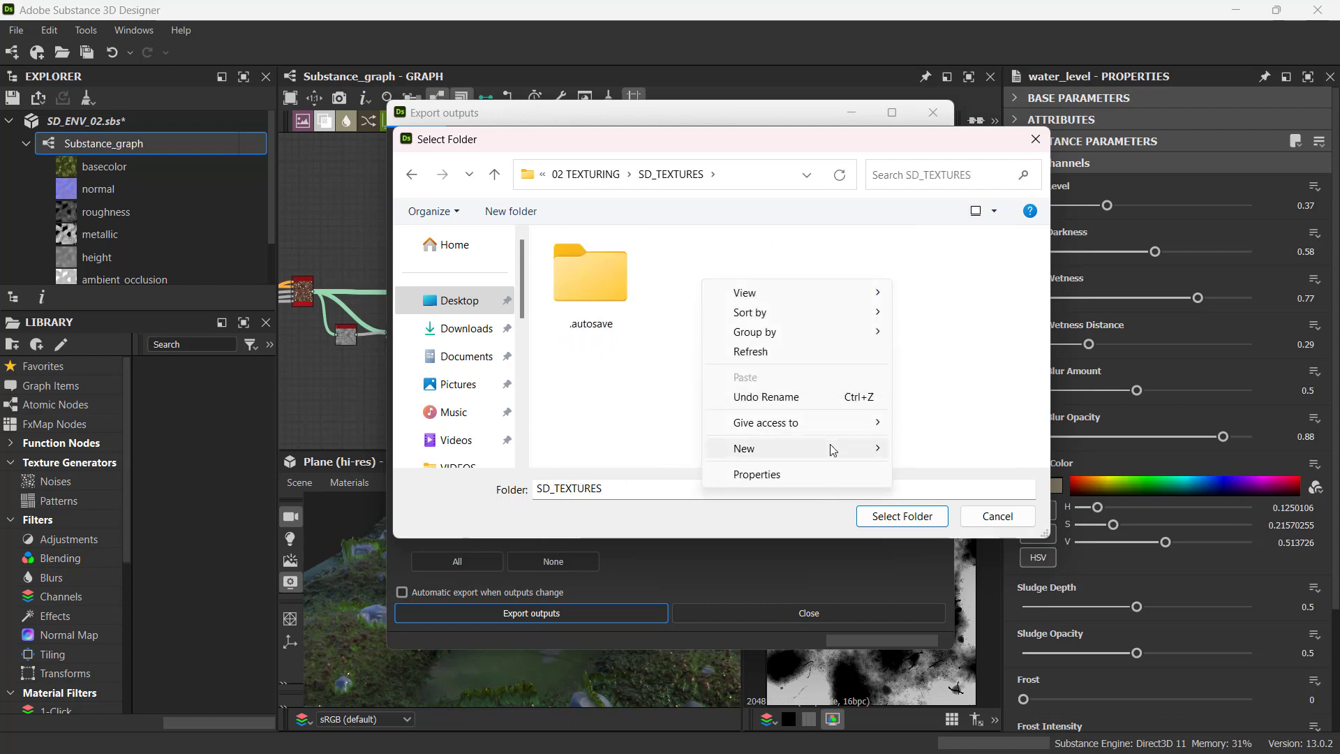
{"action": "mouse_move", "coordinate": [830, 449]}
{"action": "left_click", "coordinate": [930, 451]}
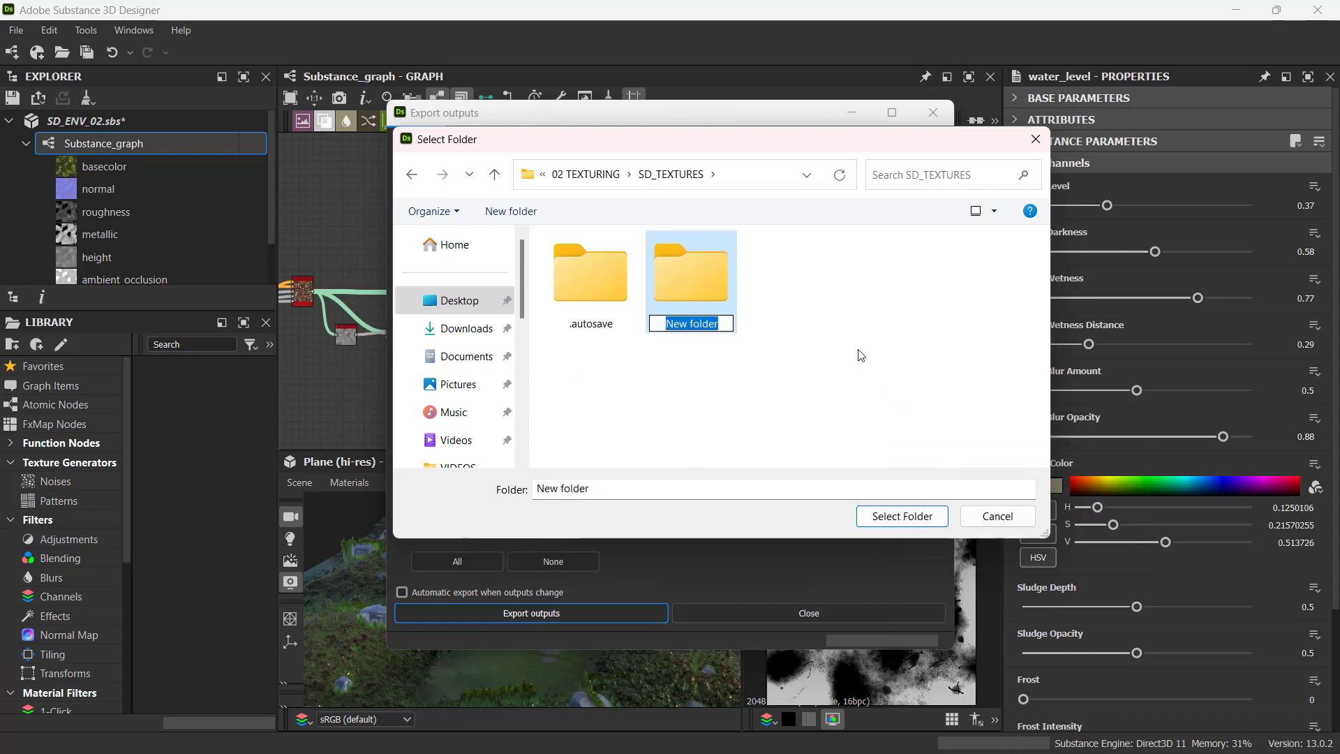
{"action": "type", "text": "ENV"}
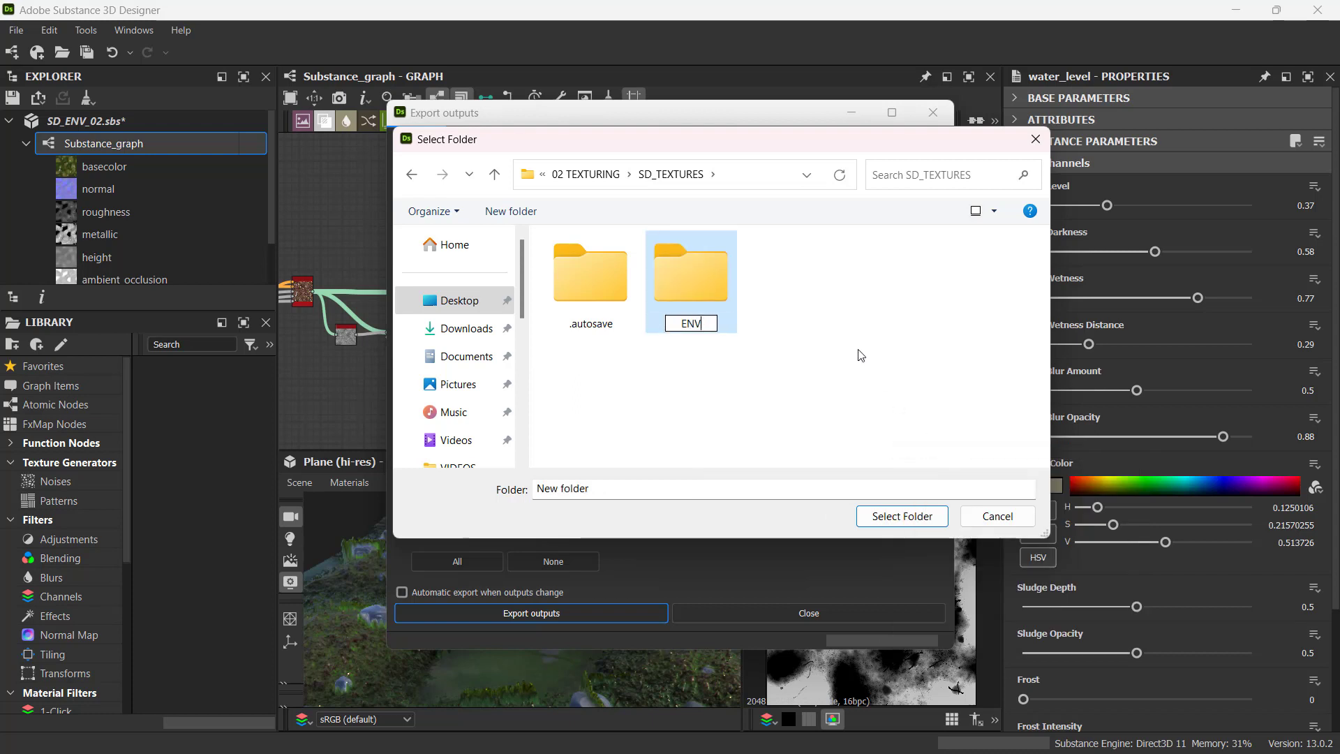
{"action": "type", "text": "02"}
{"action": "left_click", "coordinate": [715, 295]}
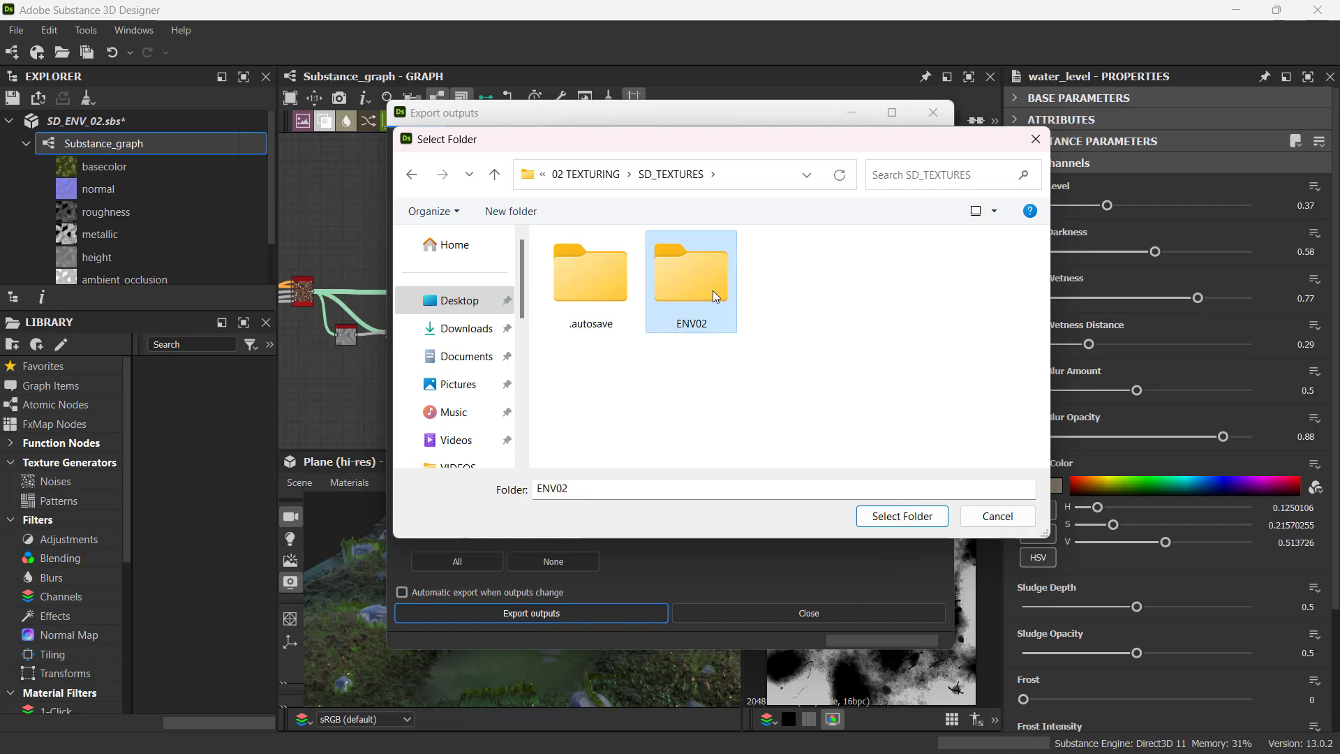
{"action": "left_click", "coordinate": [905, 516]}
Choose JPEG - JFIF Compliant as the export format for the outputs.
{"action": "left_click", "coordinate": [530, 333]}
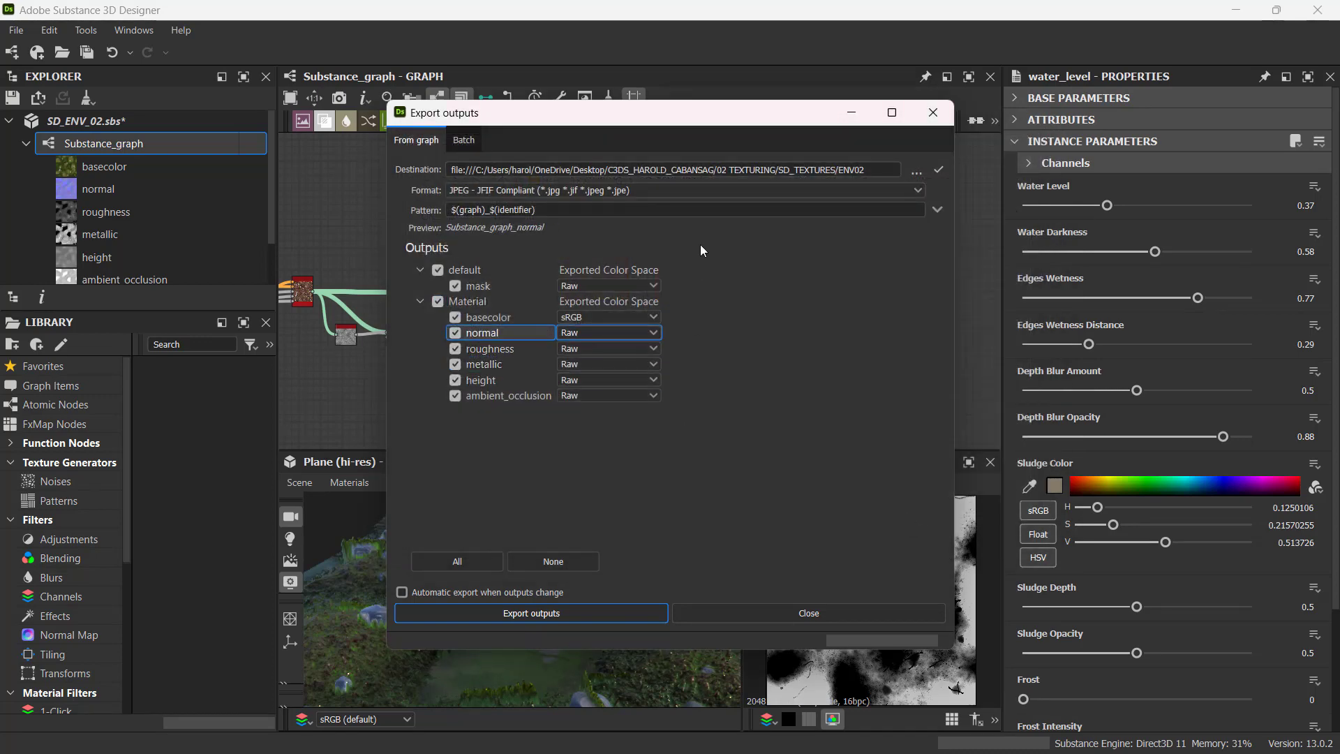
{"action": "left_click", "coordinate": [822, 170]}
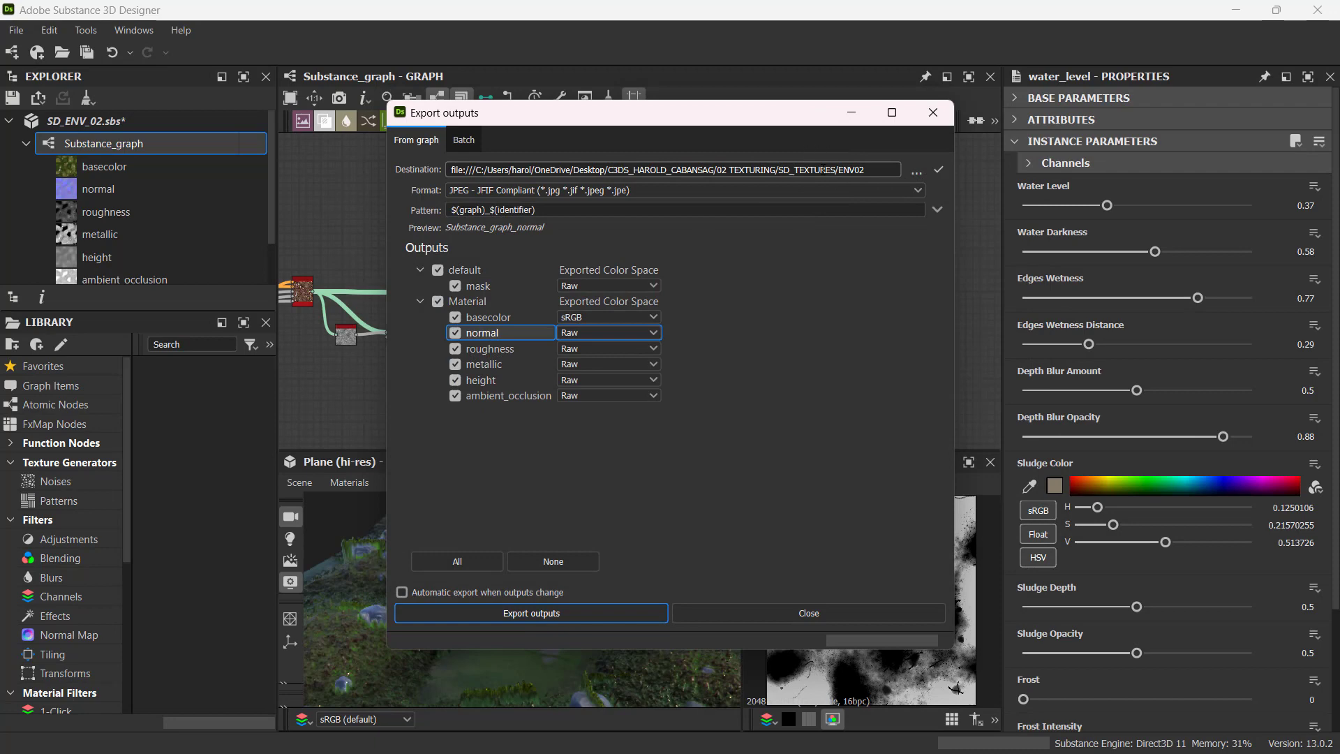
{"action": "left_click", "coordinate": [486, 192]}
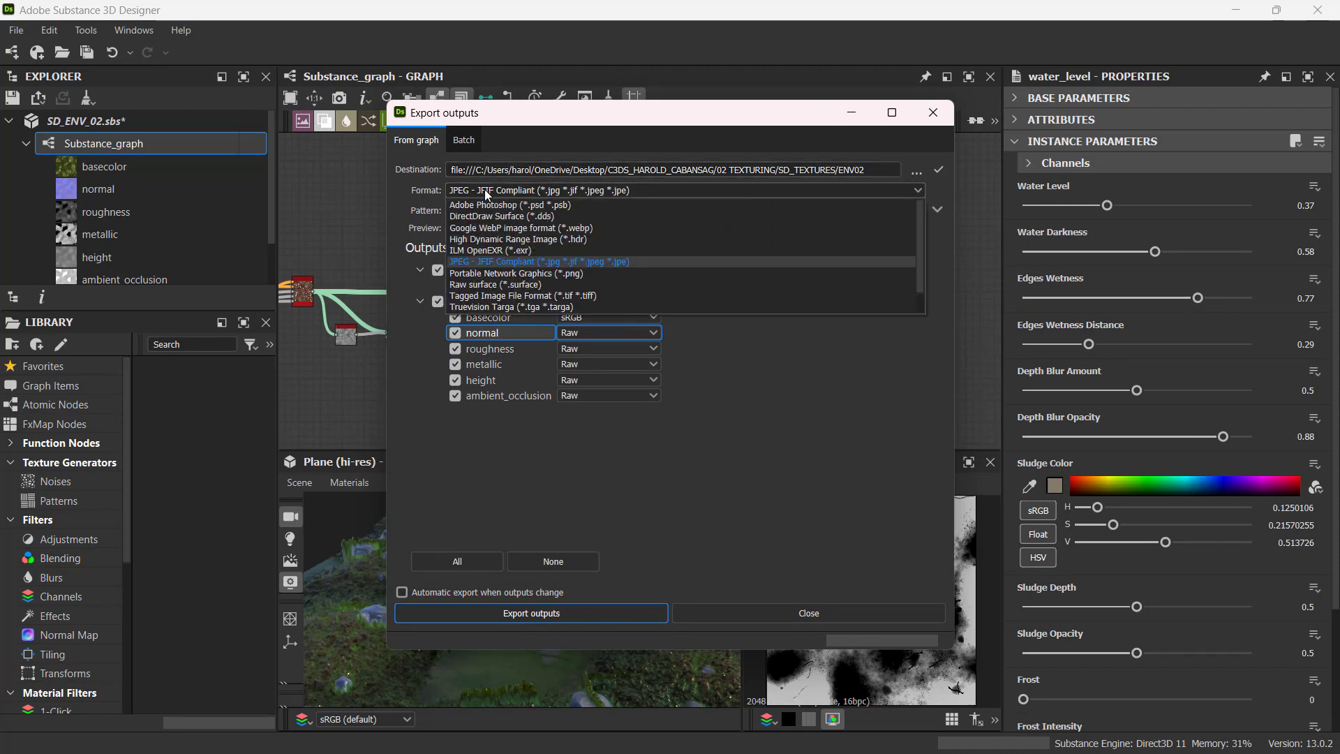
{"action": "left_click", "coordinate": [483, 261]}
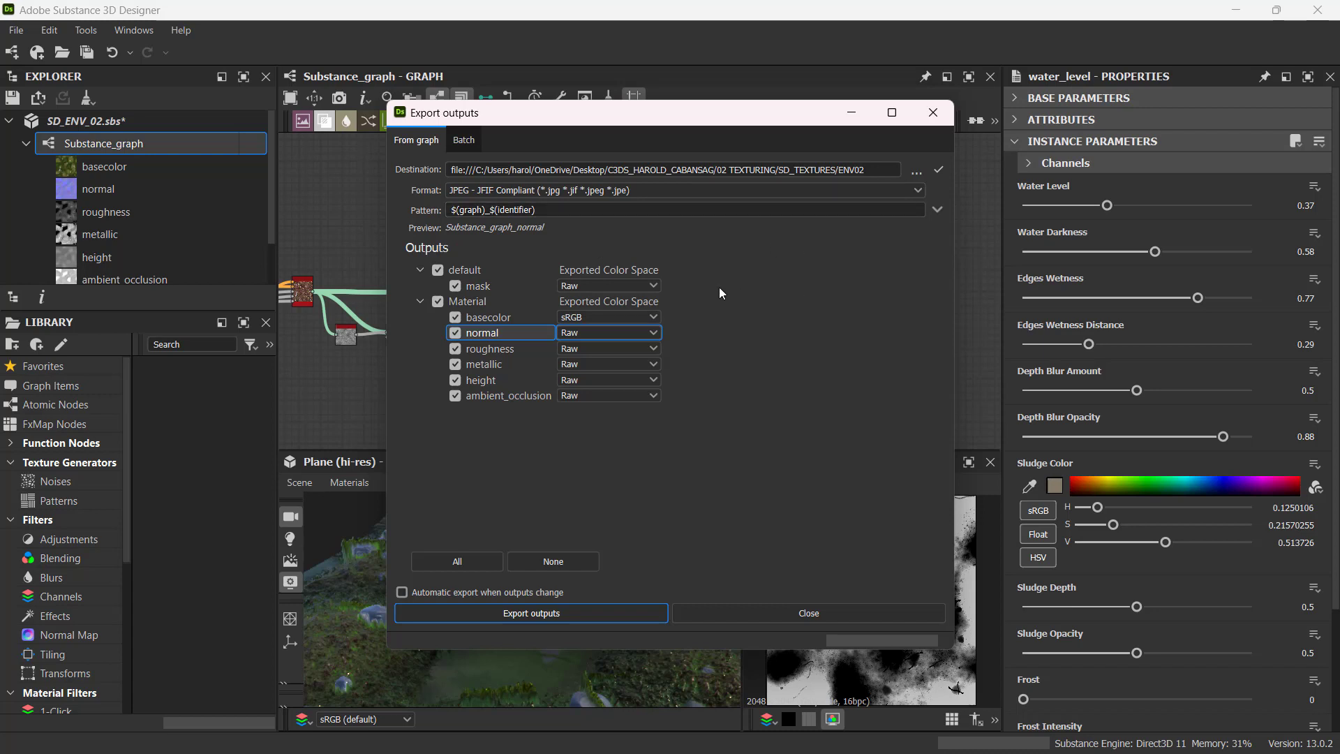
Exclude the metallic map from the export and enable automatic export when outputs change.
{"action": "left_click", "coordinate": [488, 286]}
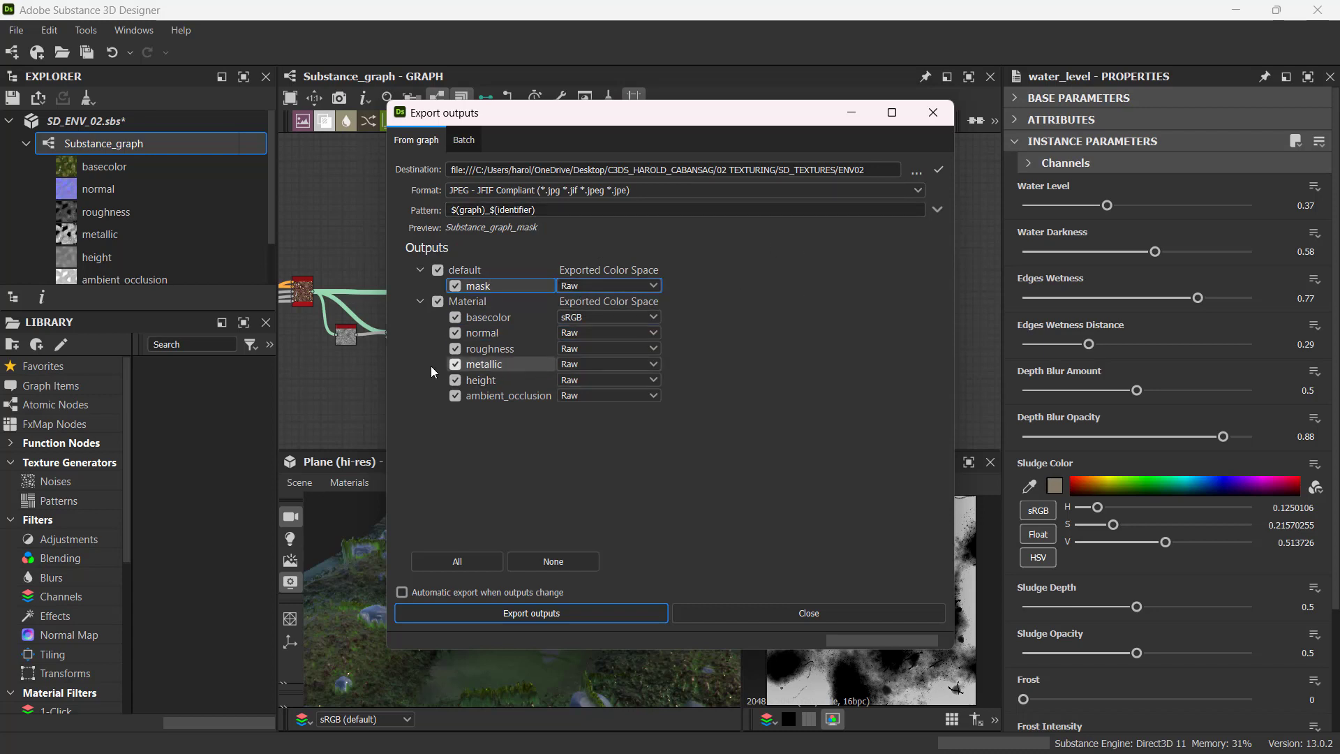
{"action": "left_click", "coordinate": [456, 363]}
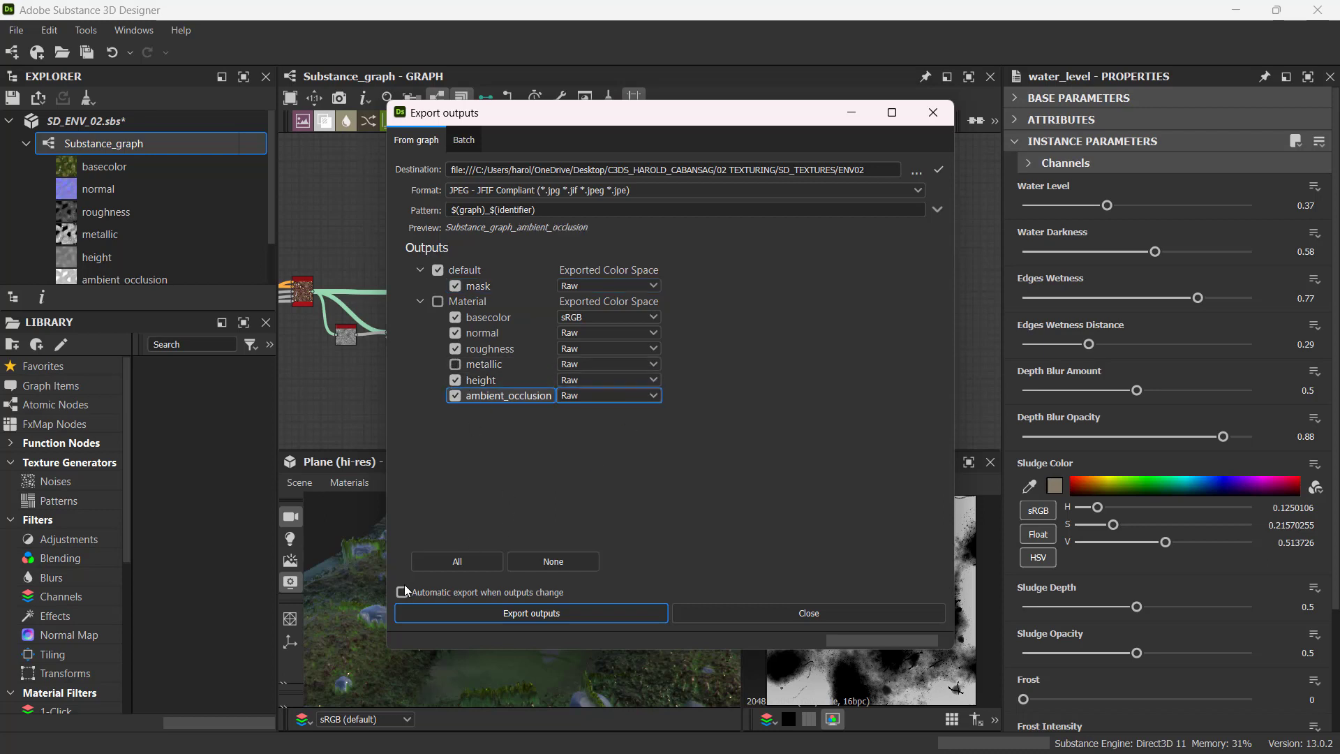
{"action": "key", "text": "ctrl"}
{"action": "key", "text": "ctrl"}
{"action": "key", "text": "ctrl"}
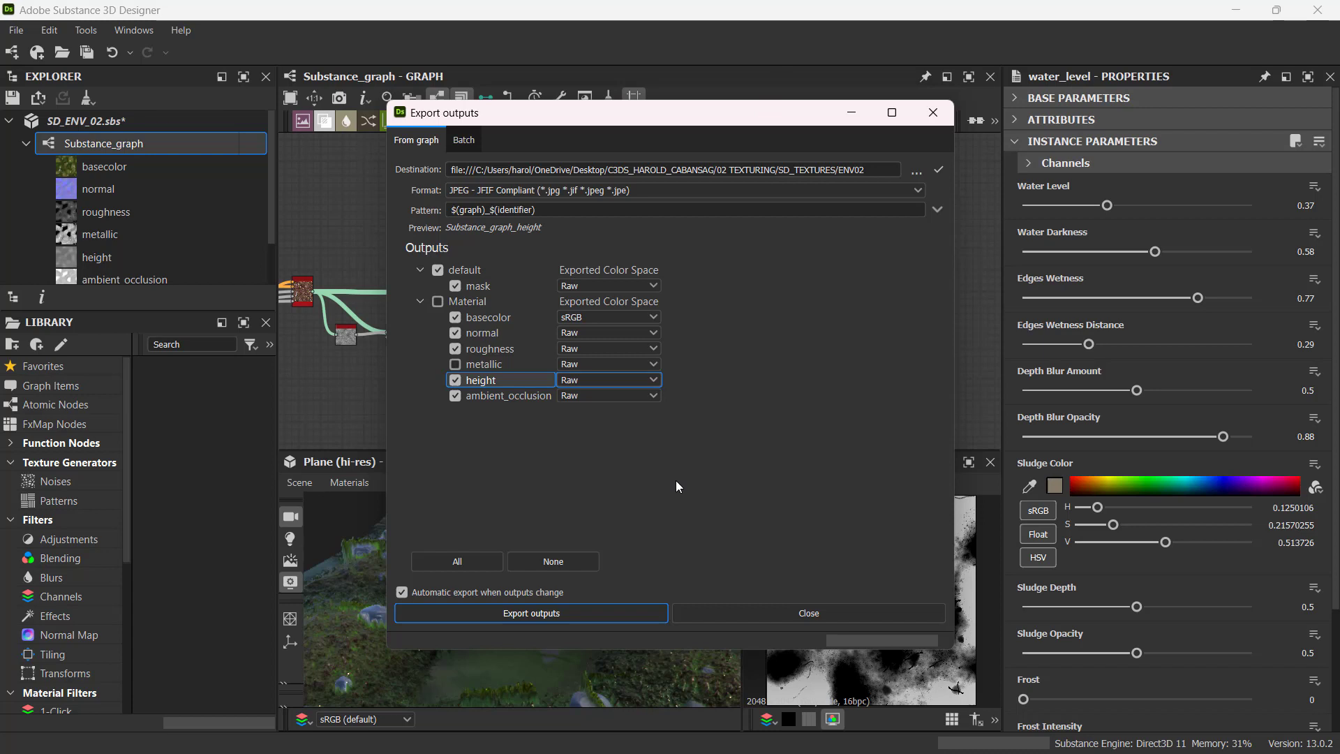
Export the chosen output maps and close the export dialog.
{"action": "left_click", "coordinate": [563, 617]}
{"action": "left_click", "coordinate": [810, 614]}
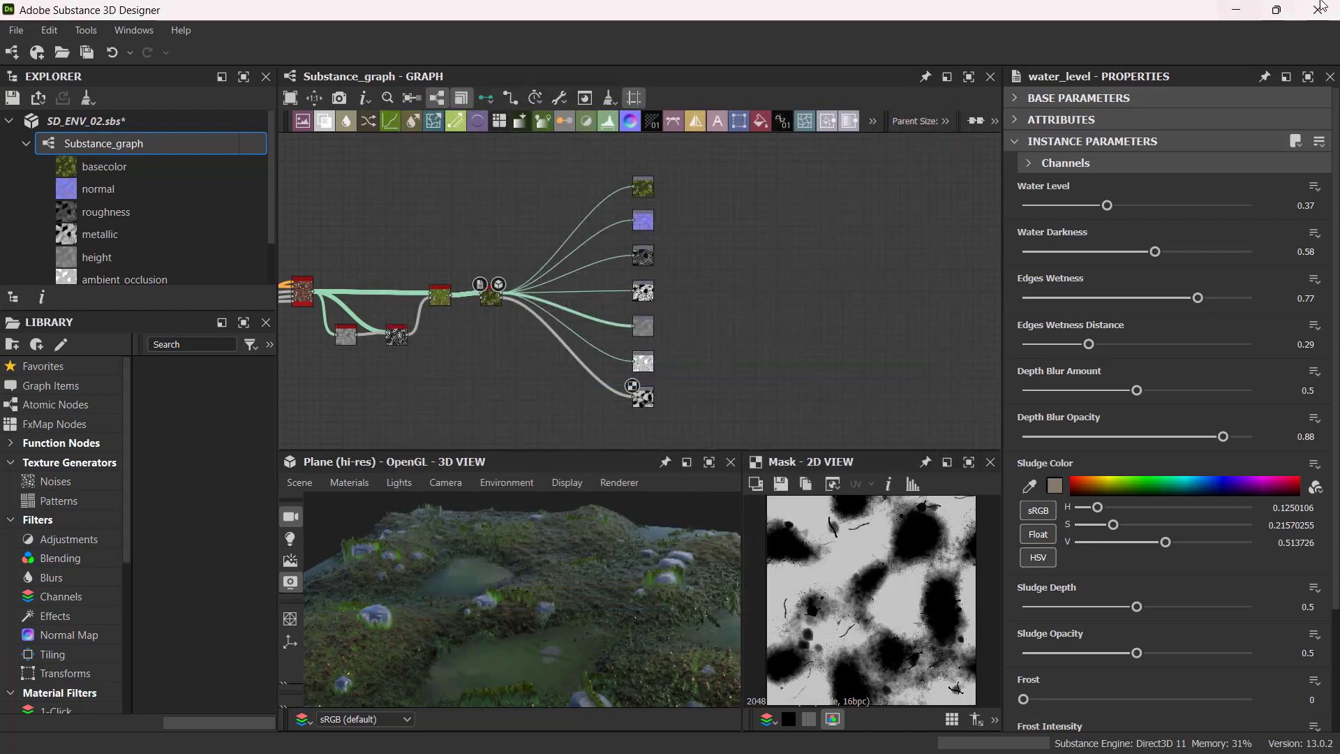
Minimize Substance 3D Designer and the SD folder window to reach the VIDEOS folder in File Explorer.
{"action": "left_click", "coordinate": [1241, 8]}
{"action": "left_click", "coordinate": [1244, 9]}
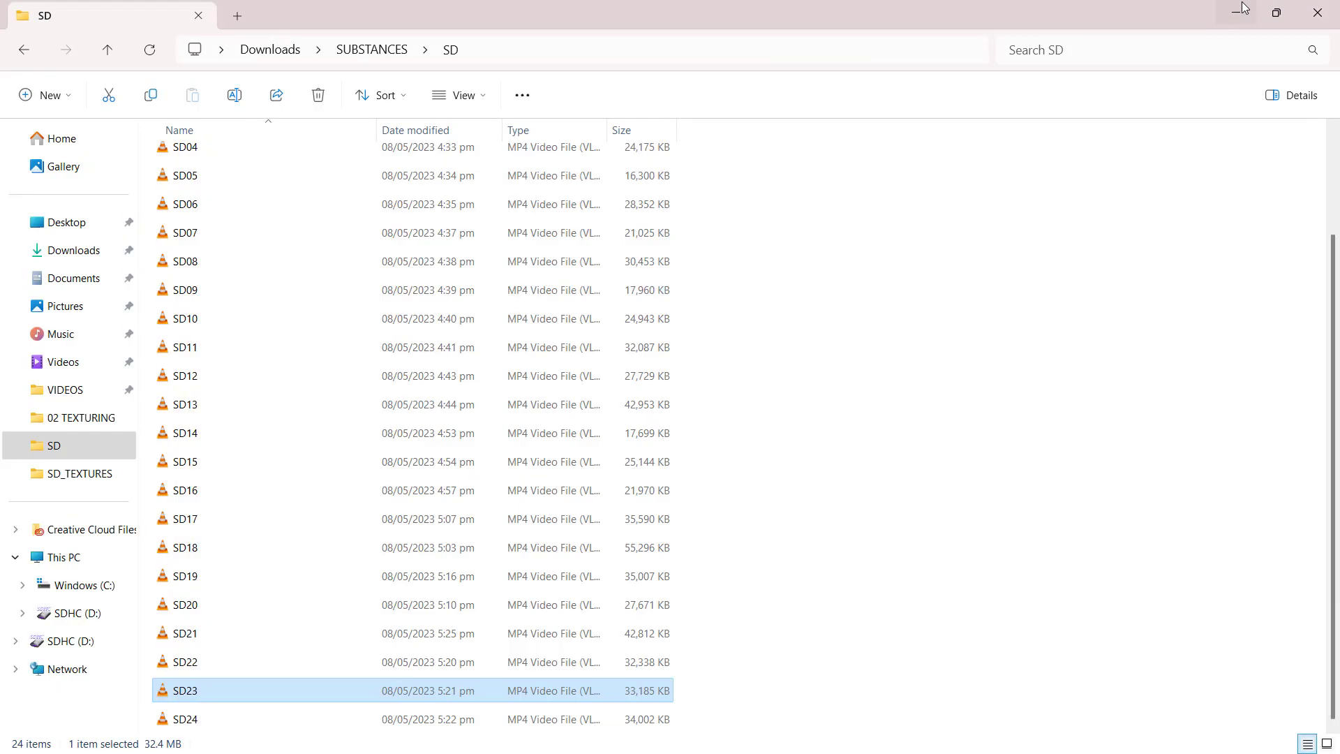
{"action": "left_click", "coordinate": [1242, 8]}
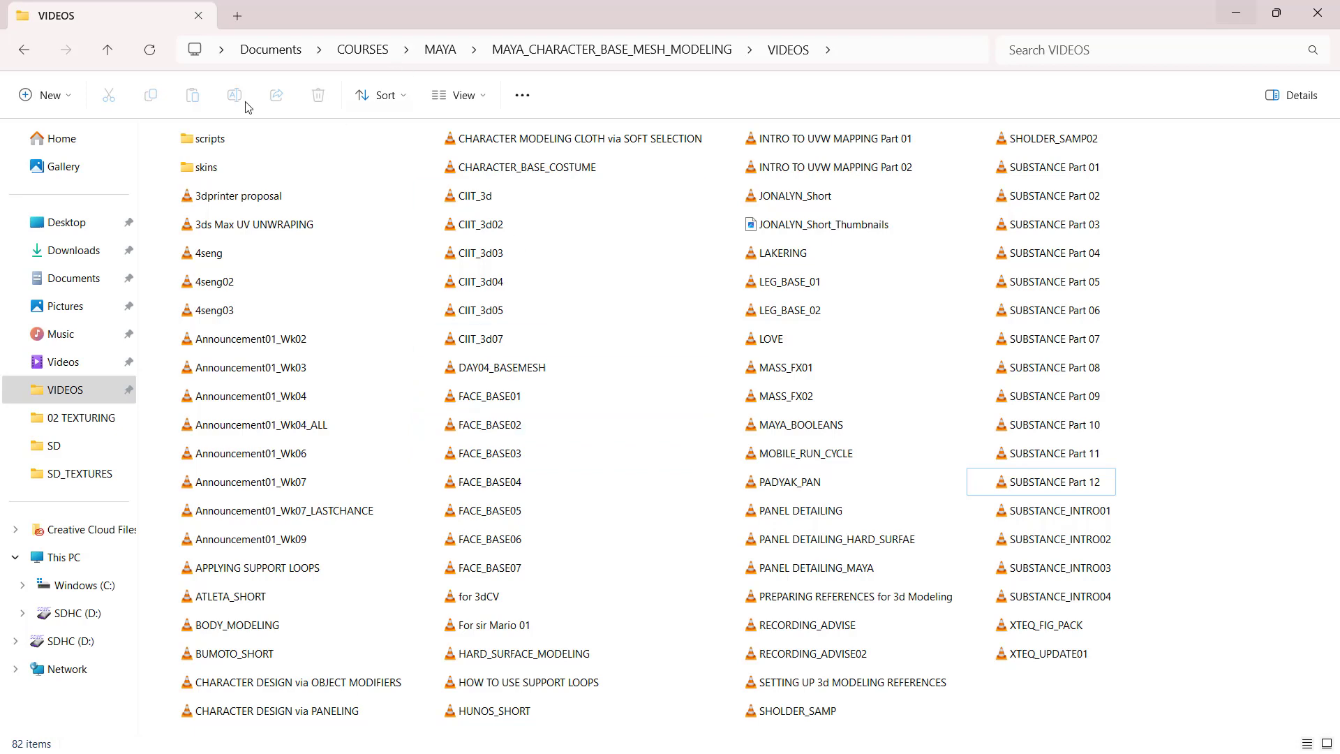
Open the ENV02 folder inside 02 TEXTURING > SD_TEXTURES in the C3DS course folder on the Desktop.
{"action": "left_click", "coordinate": [76, 225]}
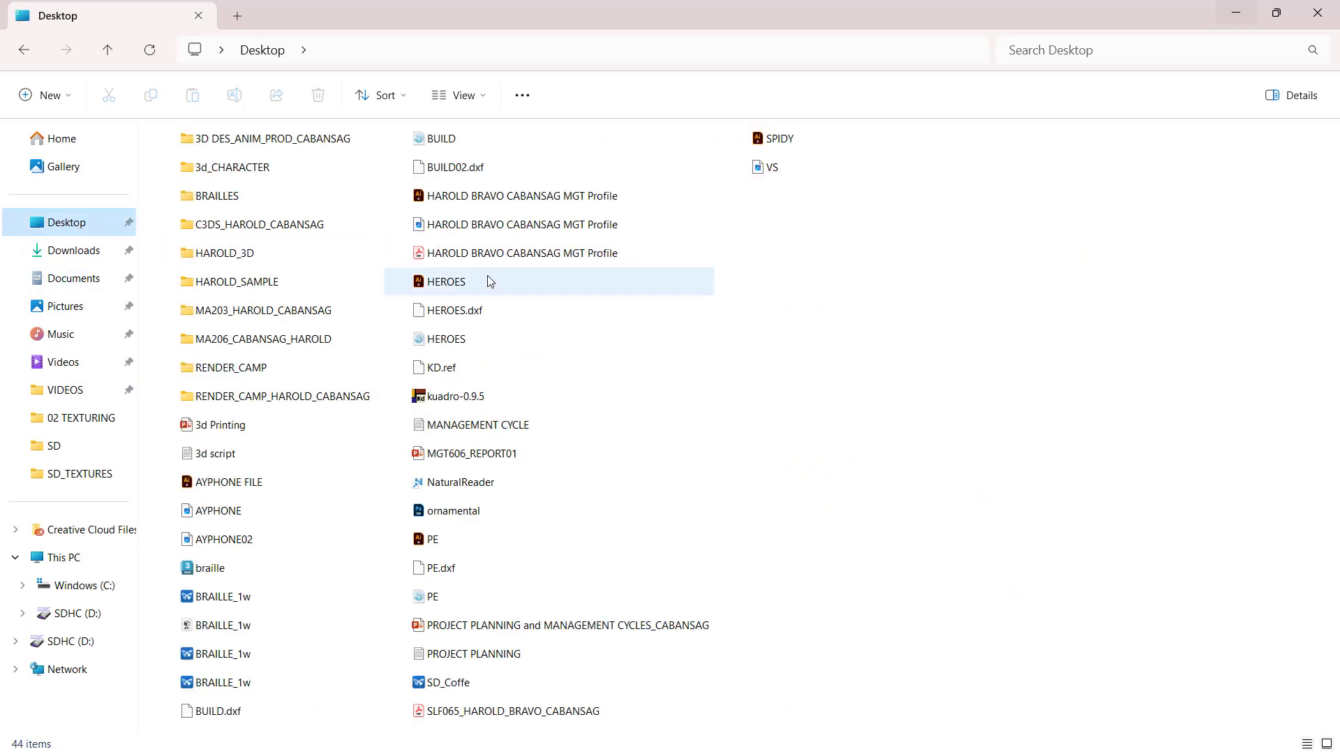
{"action": "double_click", "coordinate": [237, 224]}
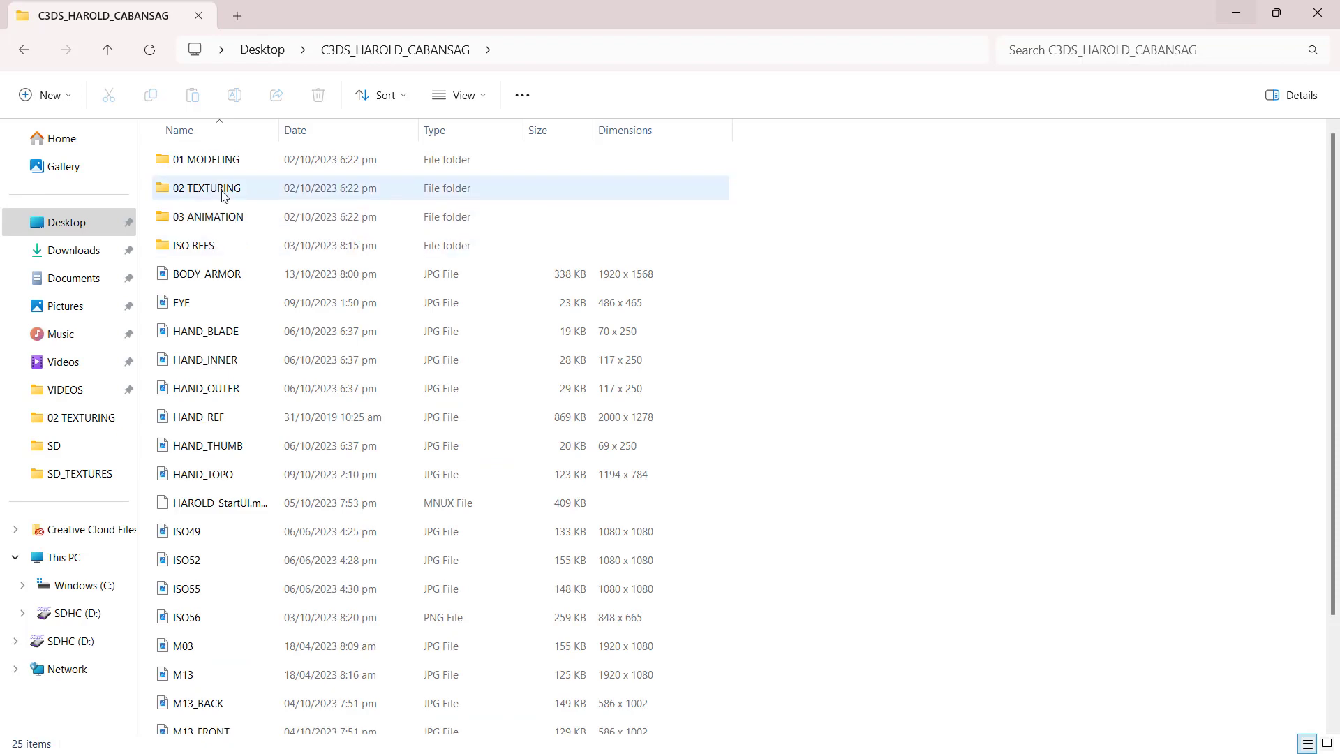
{"action": "double_click", "coordinate": [223, 190]}
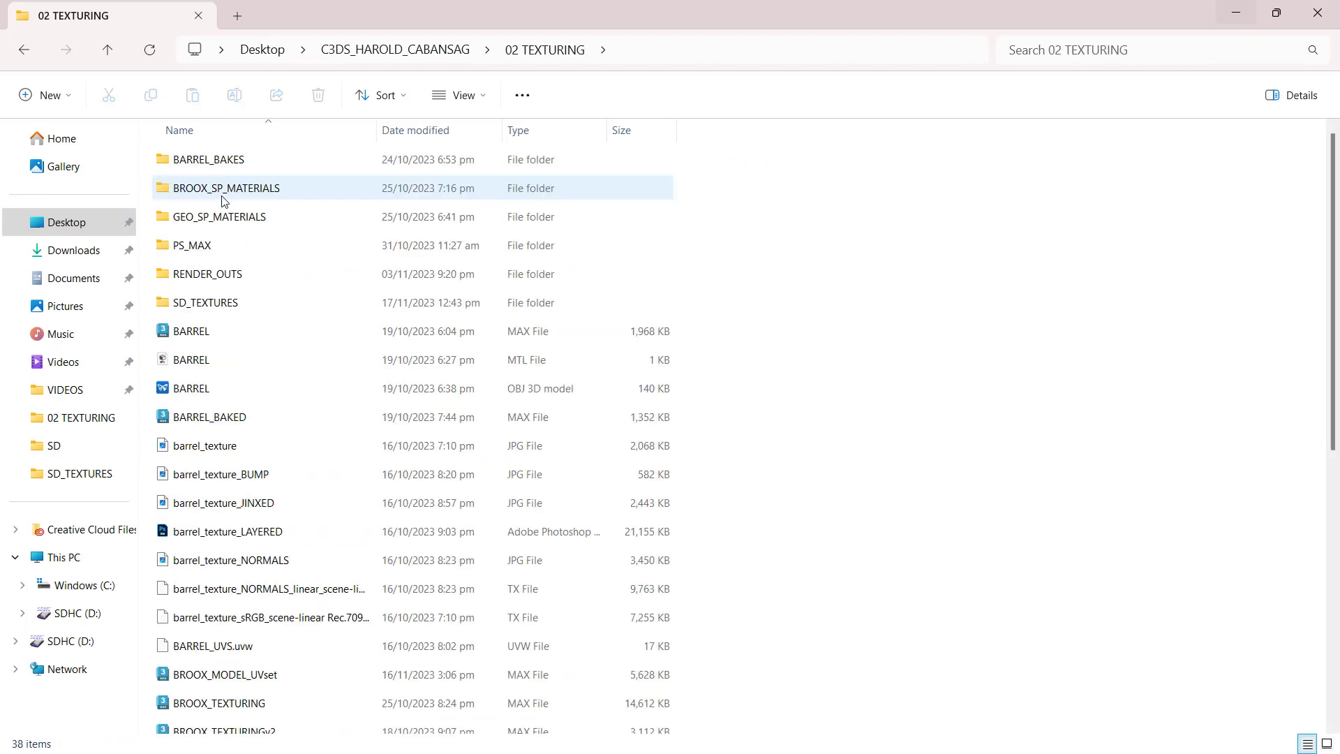
{"action": "double_click", "coordinate": [203, 301]}
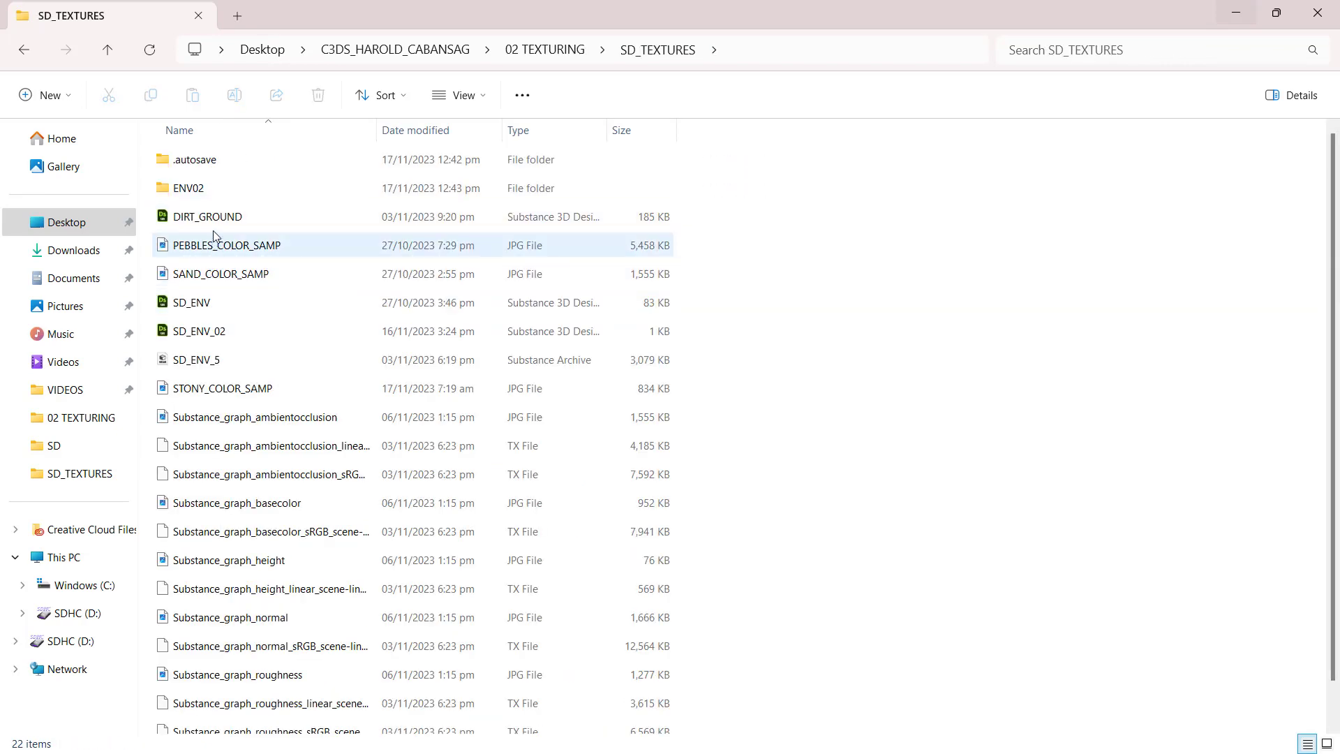
{"action": "left_click", "coordinate": [223, 187]}
{"action": "key", "text": "ctrl"}
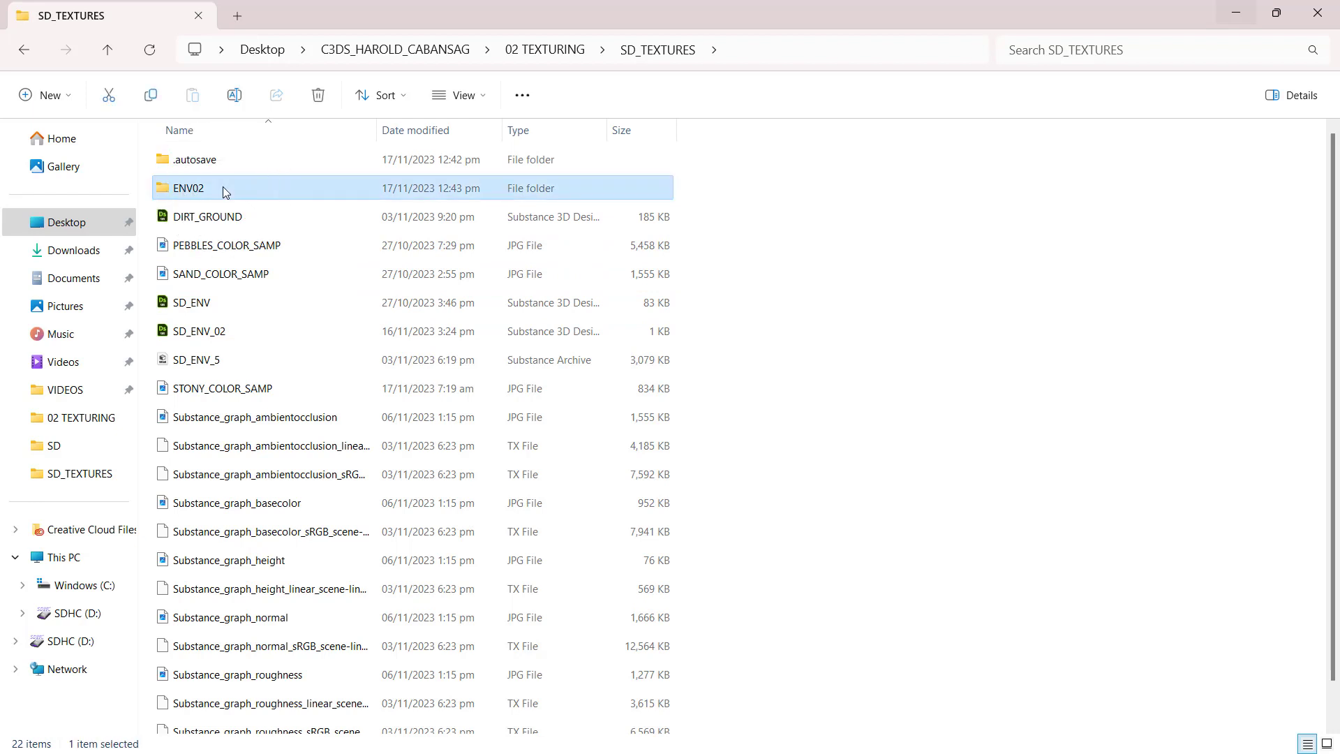
{"action": "double_click", "coordinate": [223, 187]}
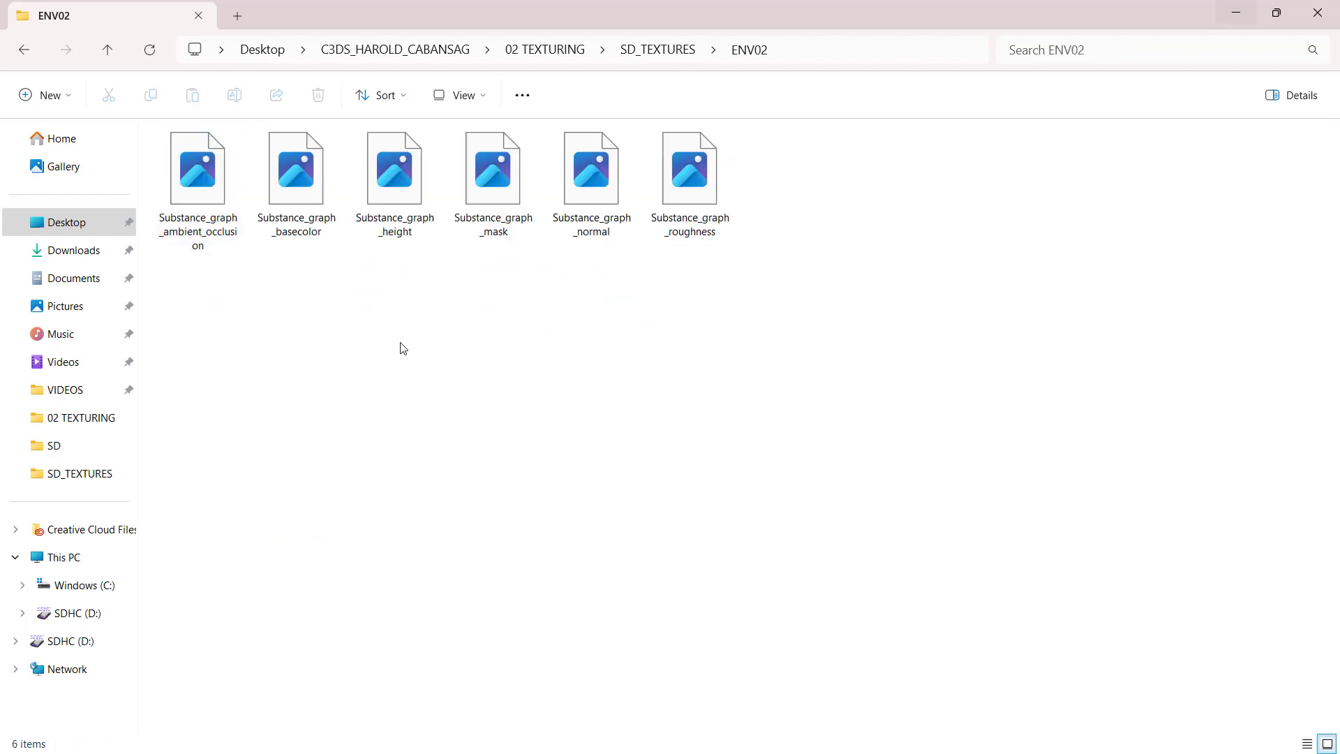
Preview the exported texture maps in the image viewer, starting from the ambient occlusion map, and close the viewer.
{"action": "double_click", "coordinate": [190, 190]}
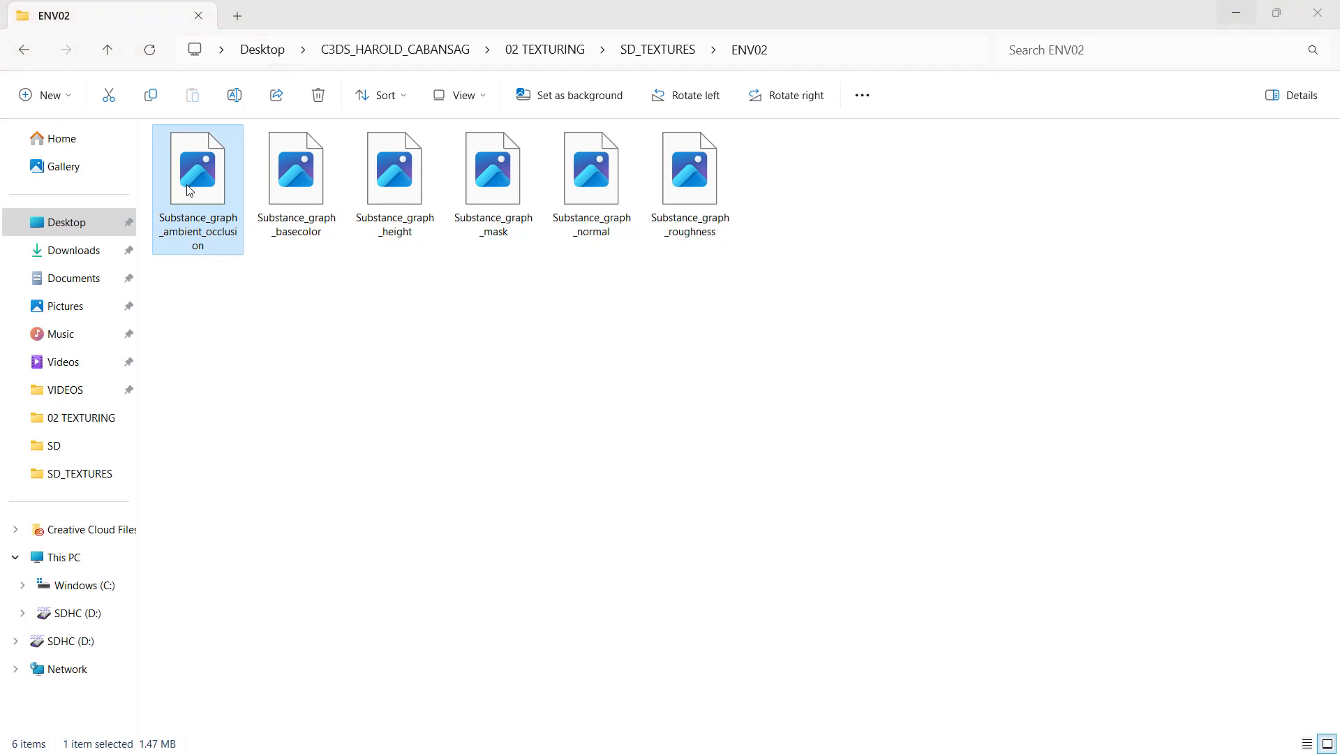
{"action": "key", "text": "Right"}
{"action": "key", "text": "Right"}
{"action": "key", "text": "Right"}
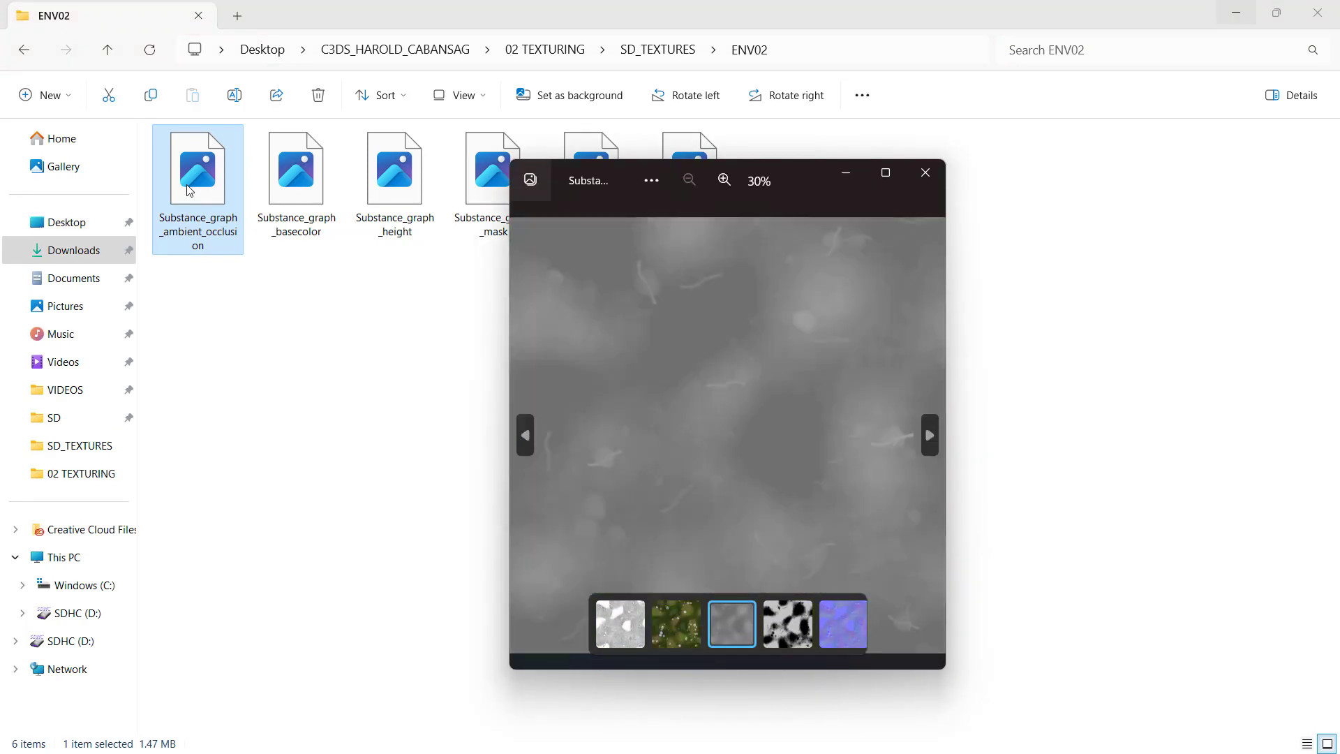
{"action": "key", "text": "Right"}
{"action": "key", "text": "Right"}
{"action": "key", "text": "Left"}
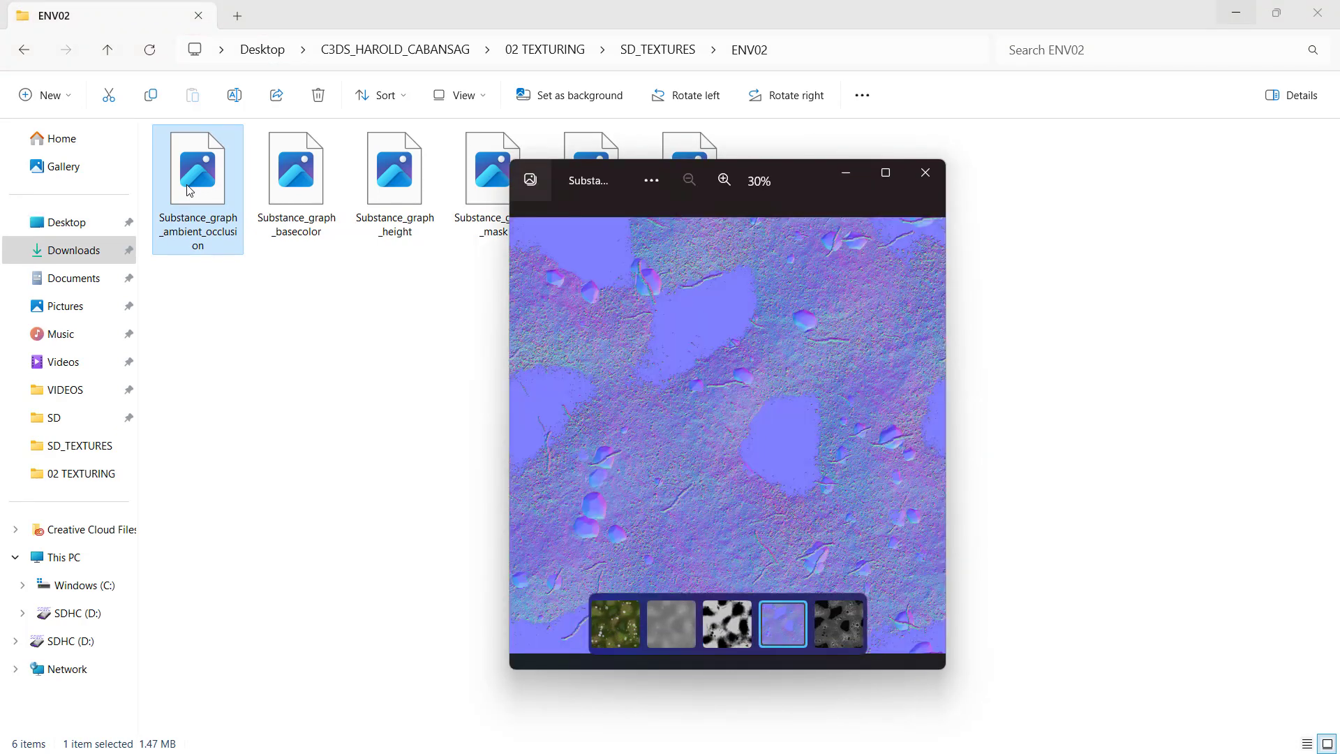
{"action": "key", "text": "Right"}
{"action": "key", "text": "Left"}
{"action": "key", "text": "Left"}
{"action": "key", "text": "Left"}
{"action": "key", "text": "Left"}
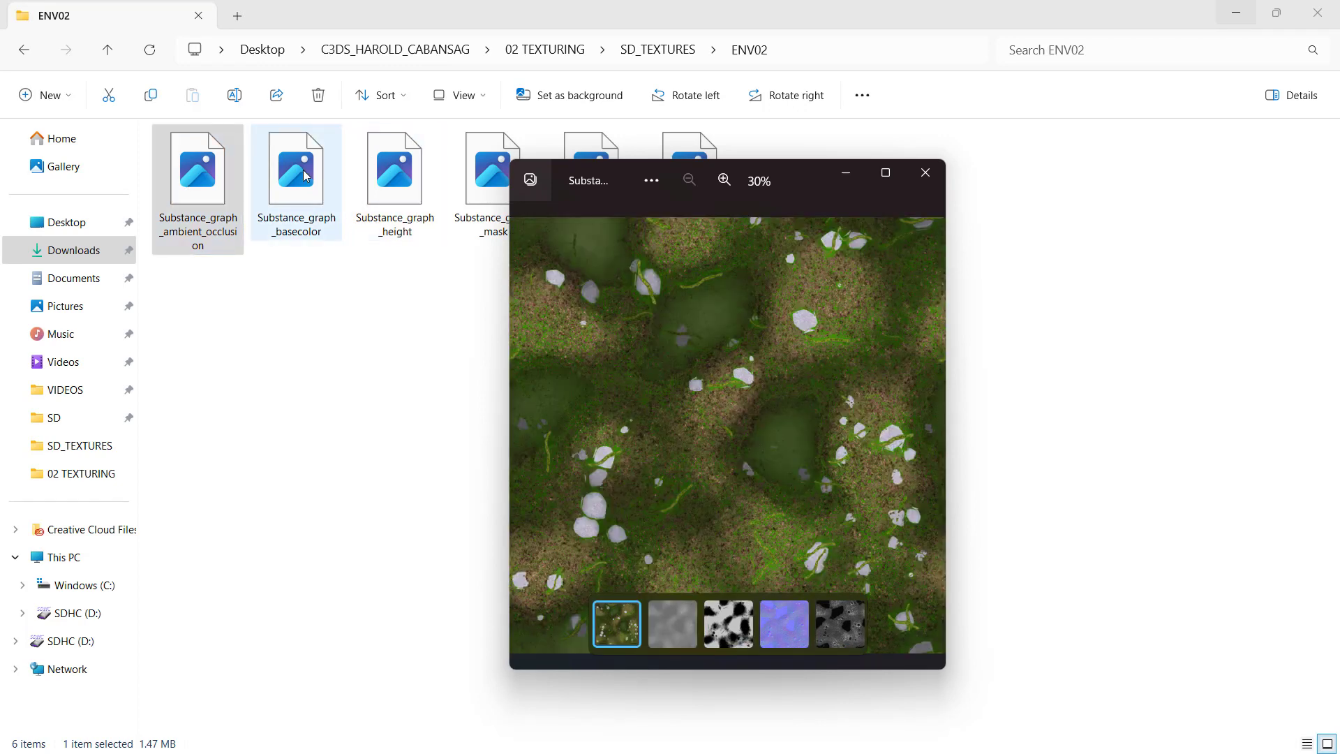
{"action": "key", "text": "Escape"}
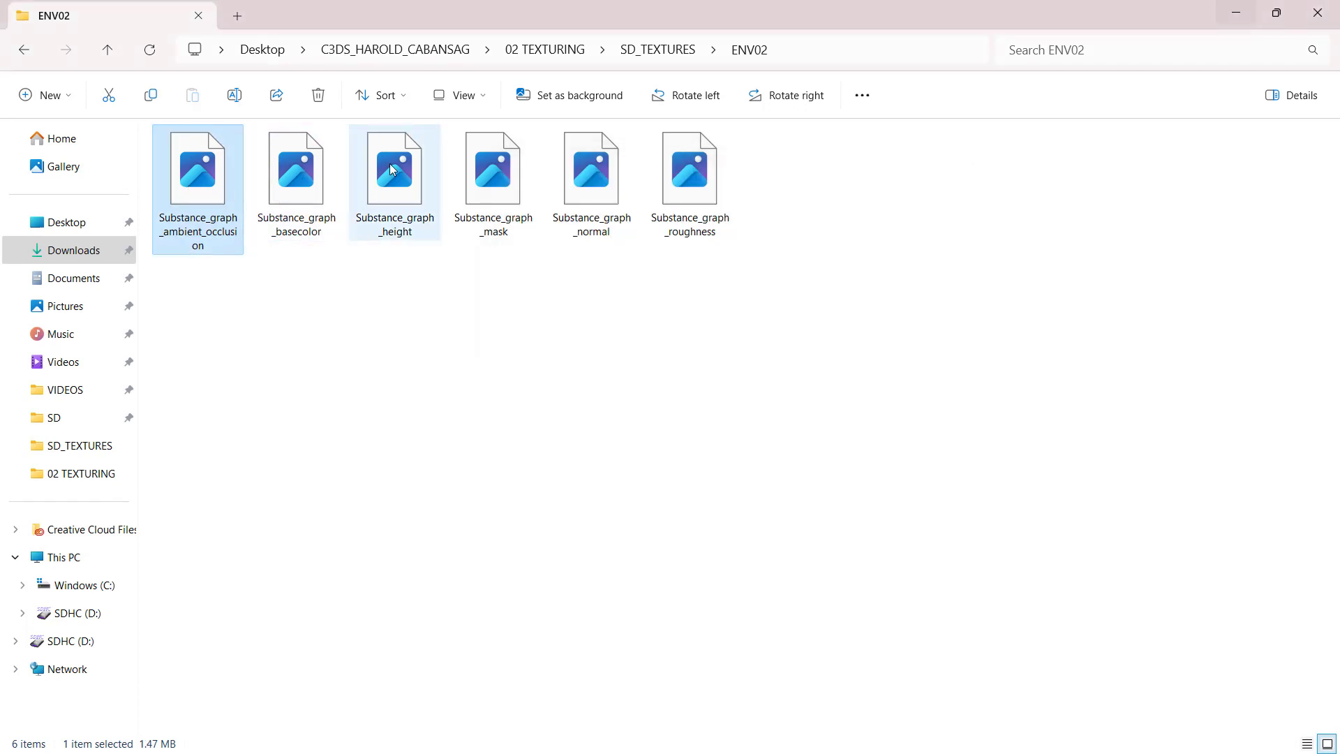
Check the height, mask, normal and roughness map files in the ENV02 folder, leaving nothing selected.
{"action": "left_click", "coordinate": [390, 167]}
{"action": "left_click", "coordinate": [514, 183]}
{"action": "left_click", "coordinate": [599, 176]}
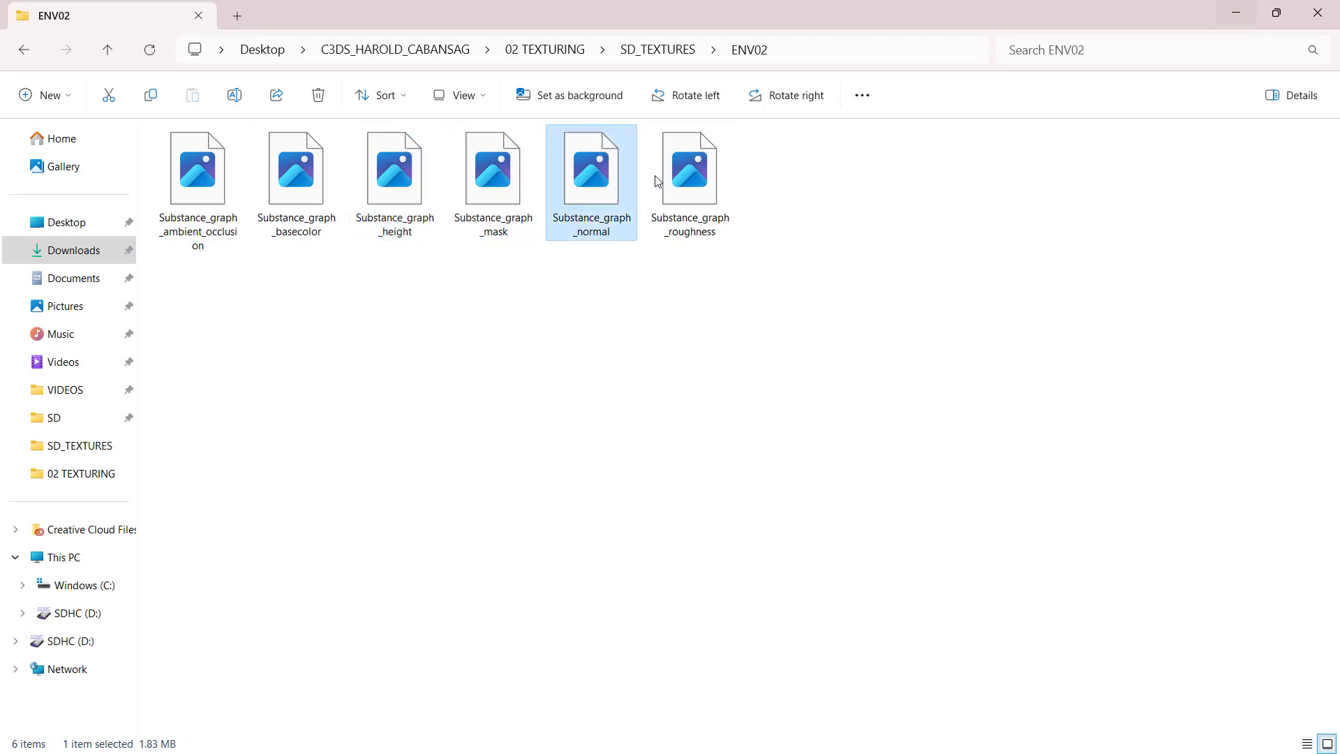
{"action": "left_click", "coordinate": [691, 180]}
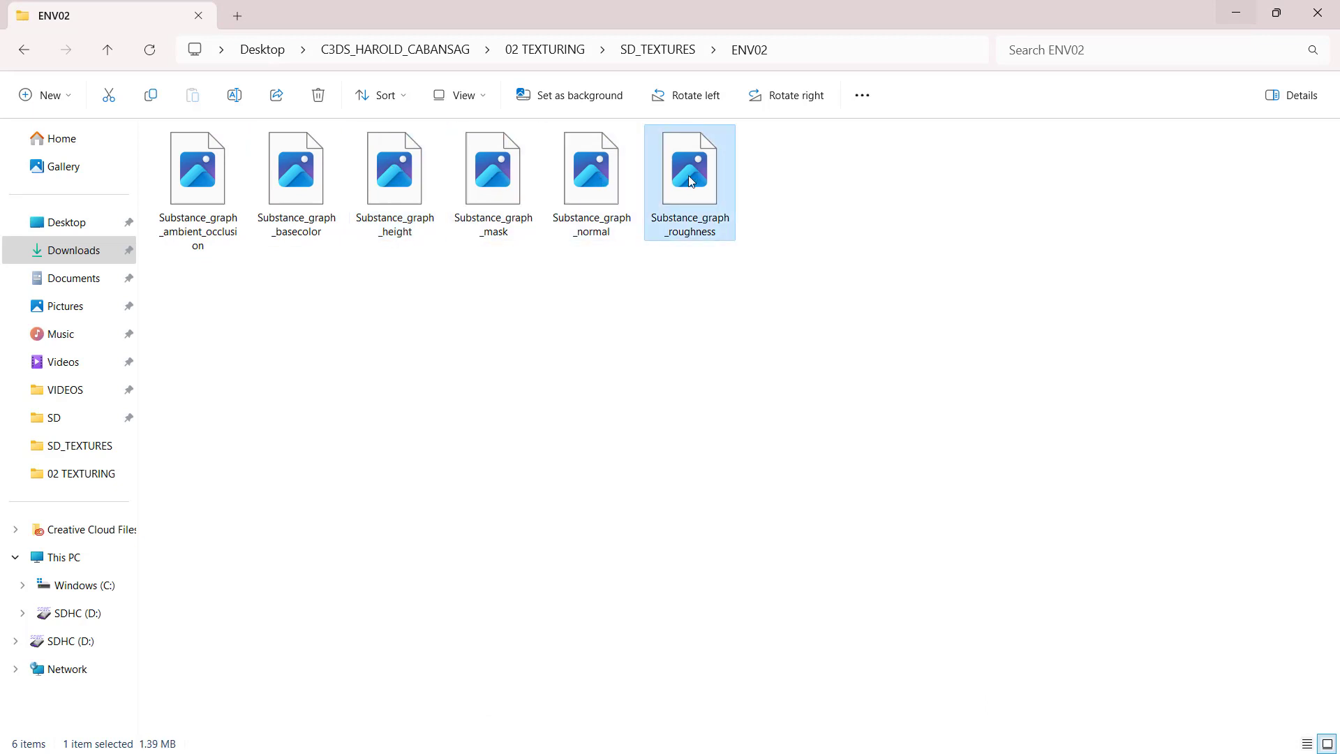
{"action": "left_click", "coordinate": [590, 426]}
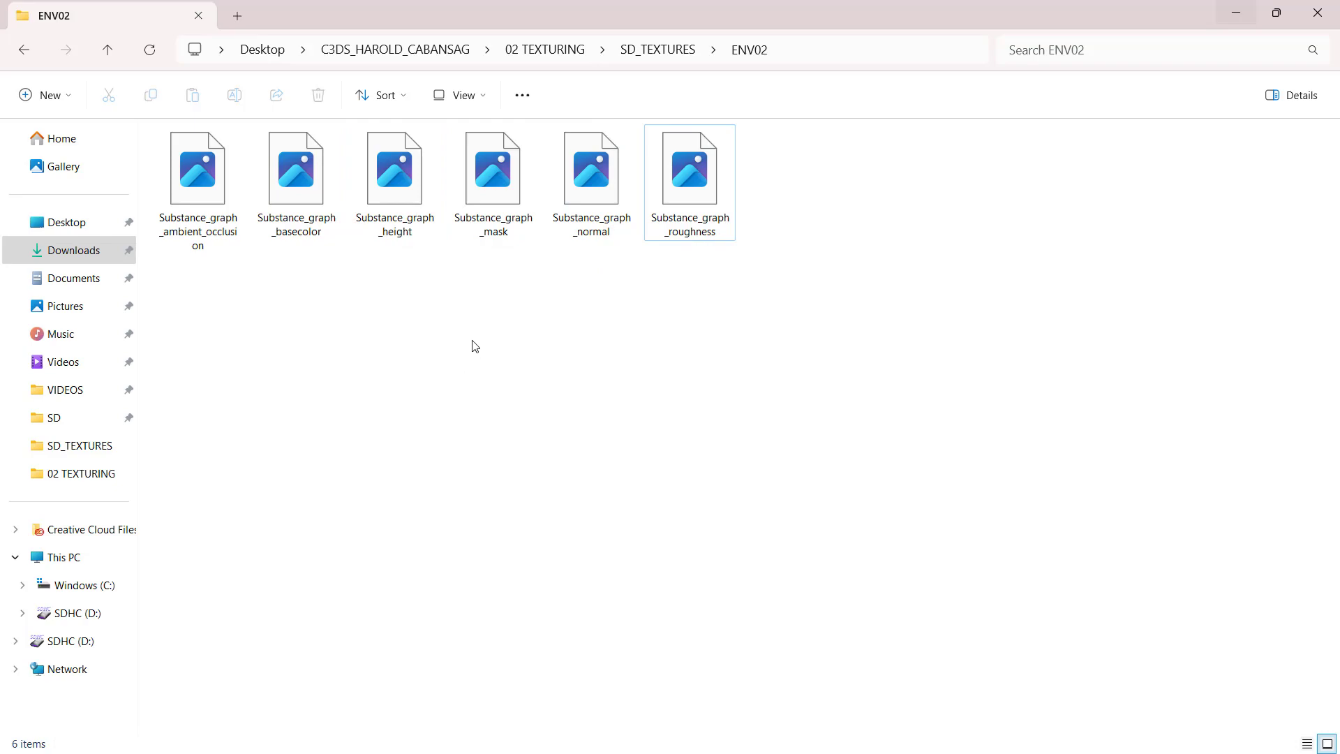
Switch back to Substance 3D Designer with the graph's output nodes in view.
{"action": "key", "text": "alt+Tab"}
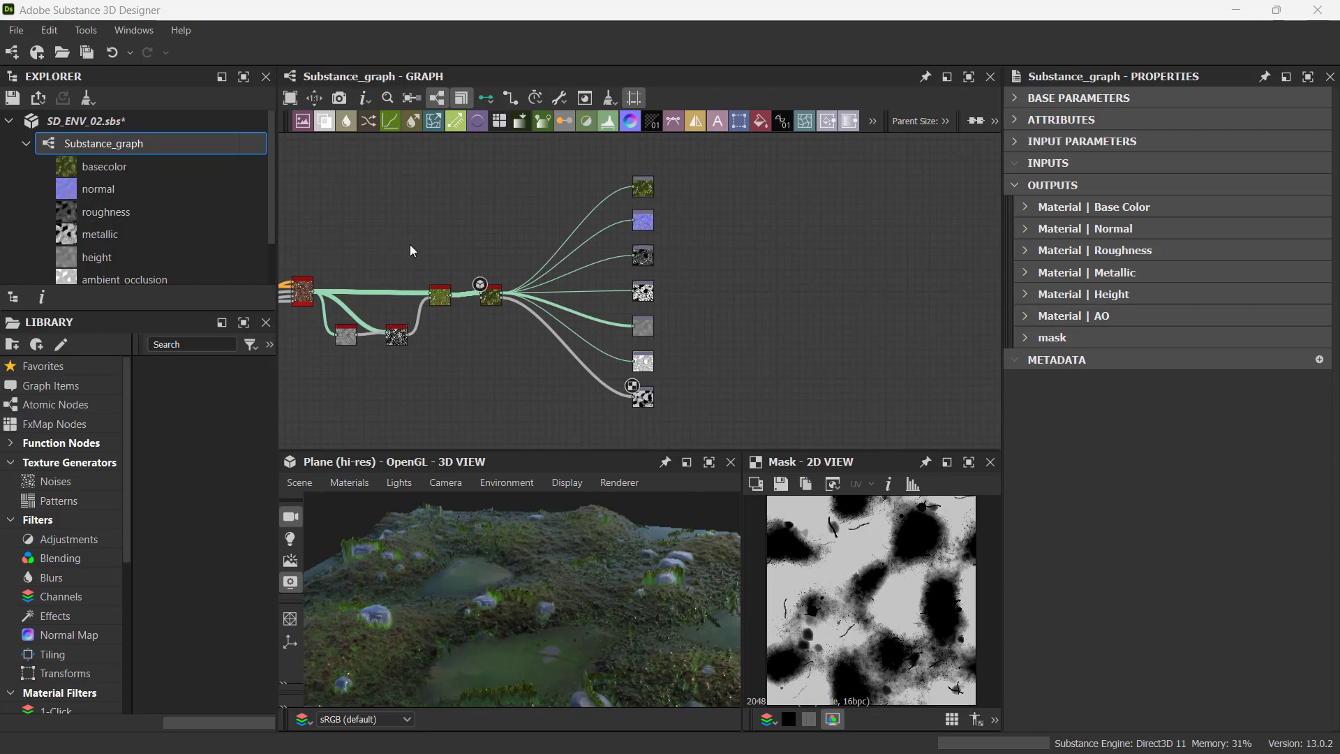
{"action": "scroll", "coordinate": [760, 337], "scroll_direction": "down", "scroll_amount": 1}
{"action": "middle_click_drag", "start_coordinate": [755, 336], "coordinate": [681, 356]}
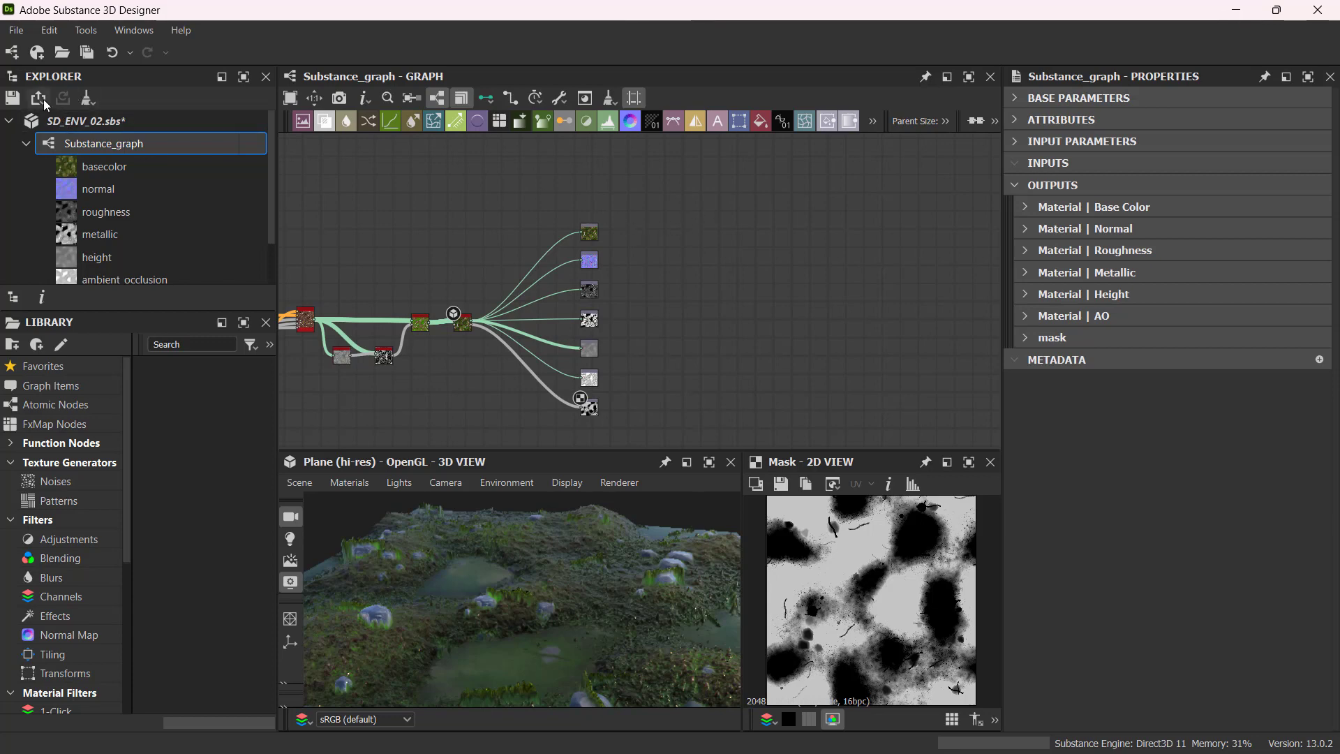
{"action": "right_click", "coordinate": [116, 146]}
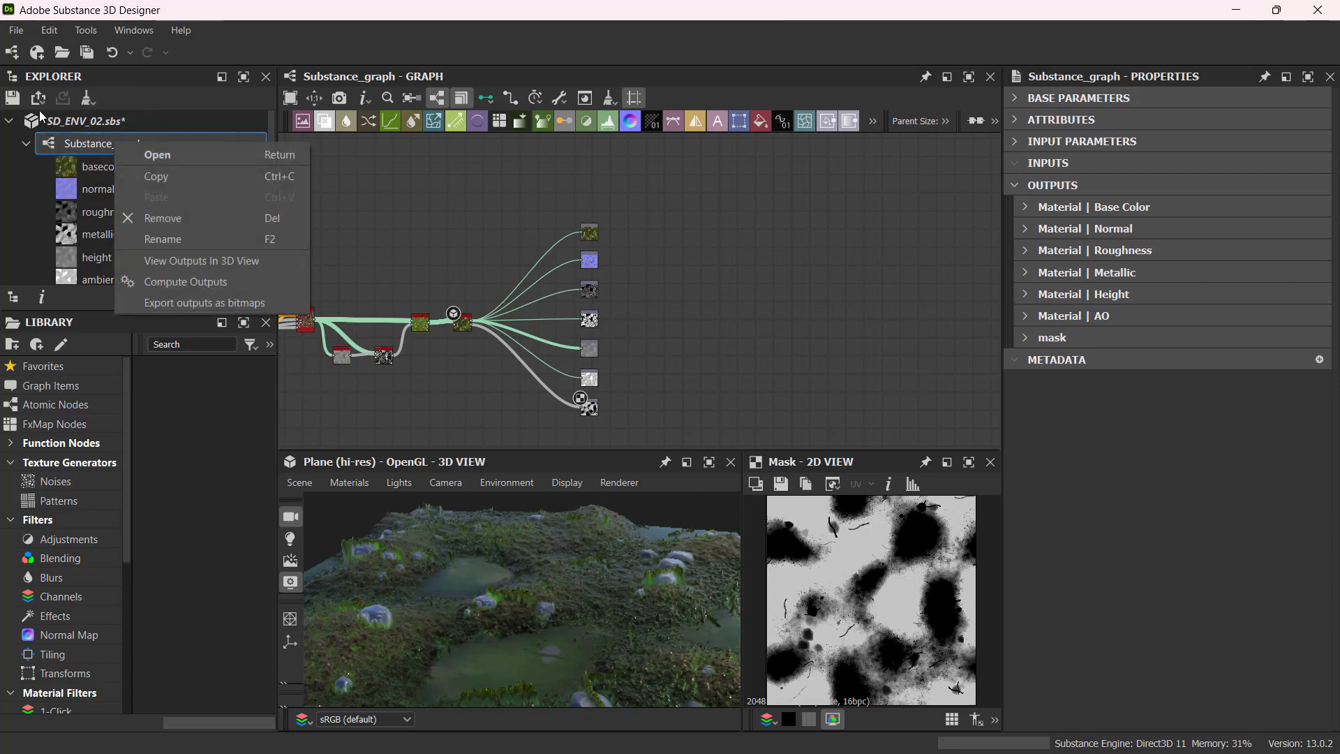
{"action": "left_click", "coordinate": [2, 186]}
{"action": "left_click", "coordinate": [73, 141]}
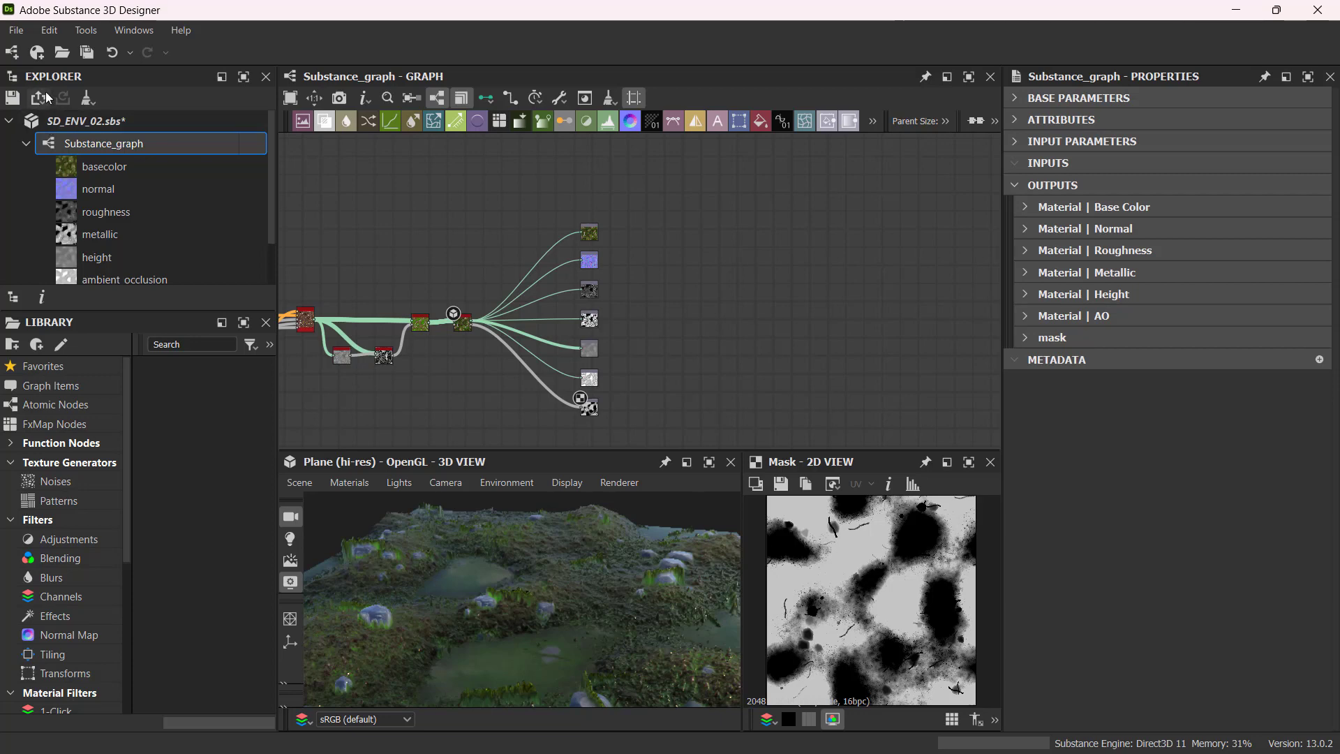
{"action": "left_click", "coordinate": [39, 100]}
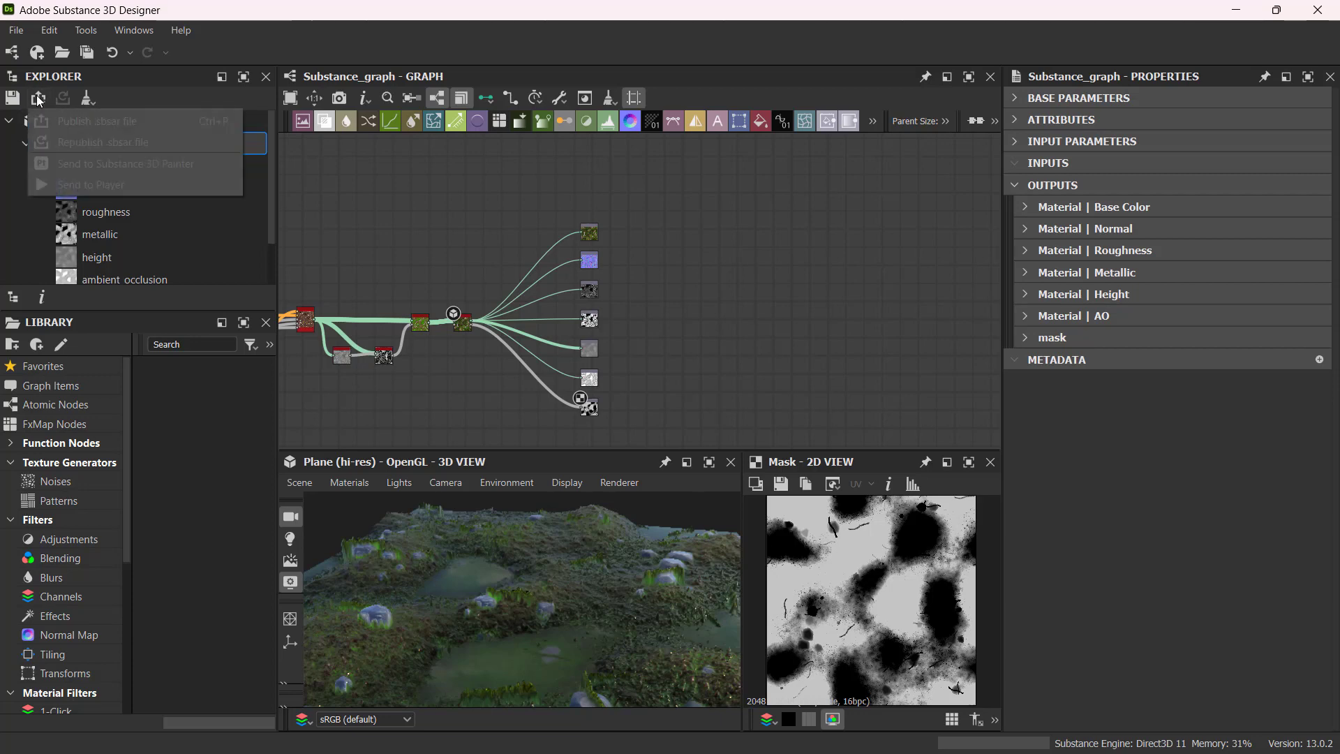
{"action": "left_click", "coordinate": [131, 41]}
Open the .sbsar publish options for the SD_ENV_02.sbs package.
{"action": "left_click", "coordinate": [86, 126]}
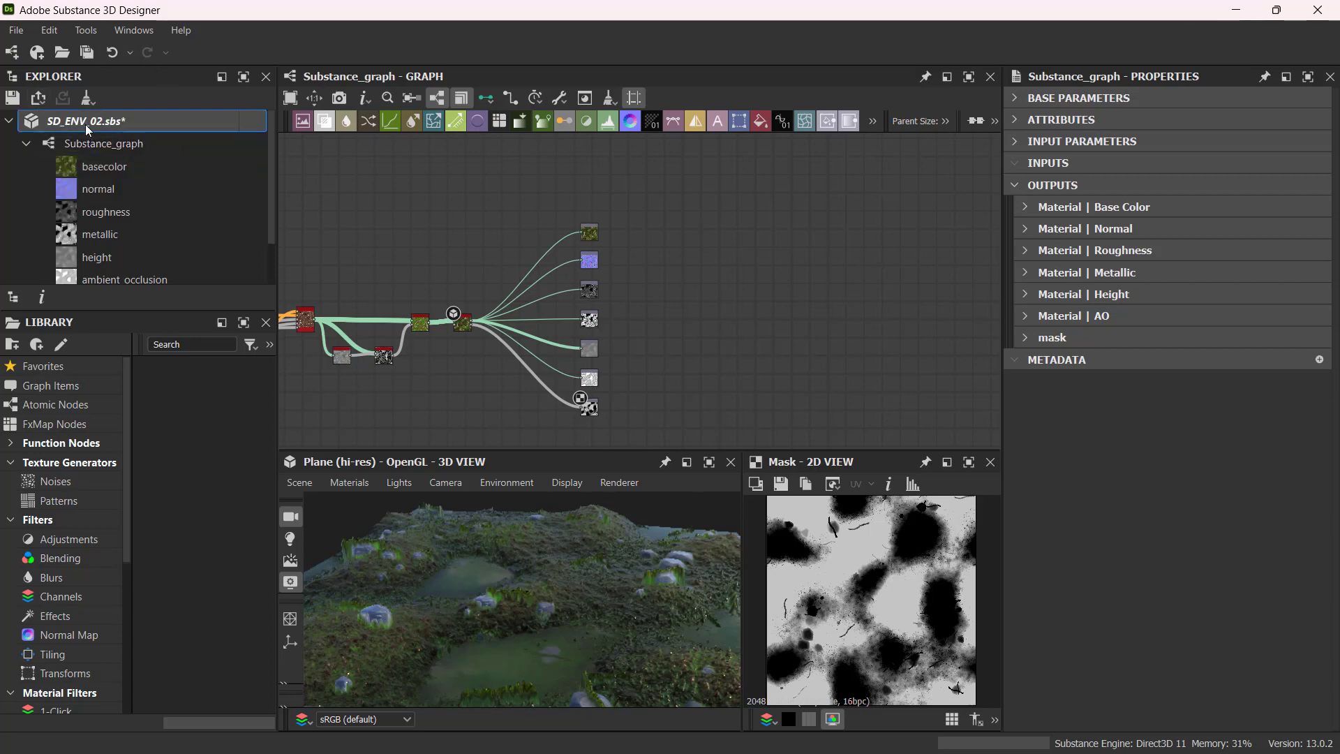
{"action": "left_click", "coordinate": [38, 100]}
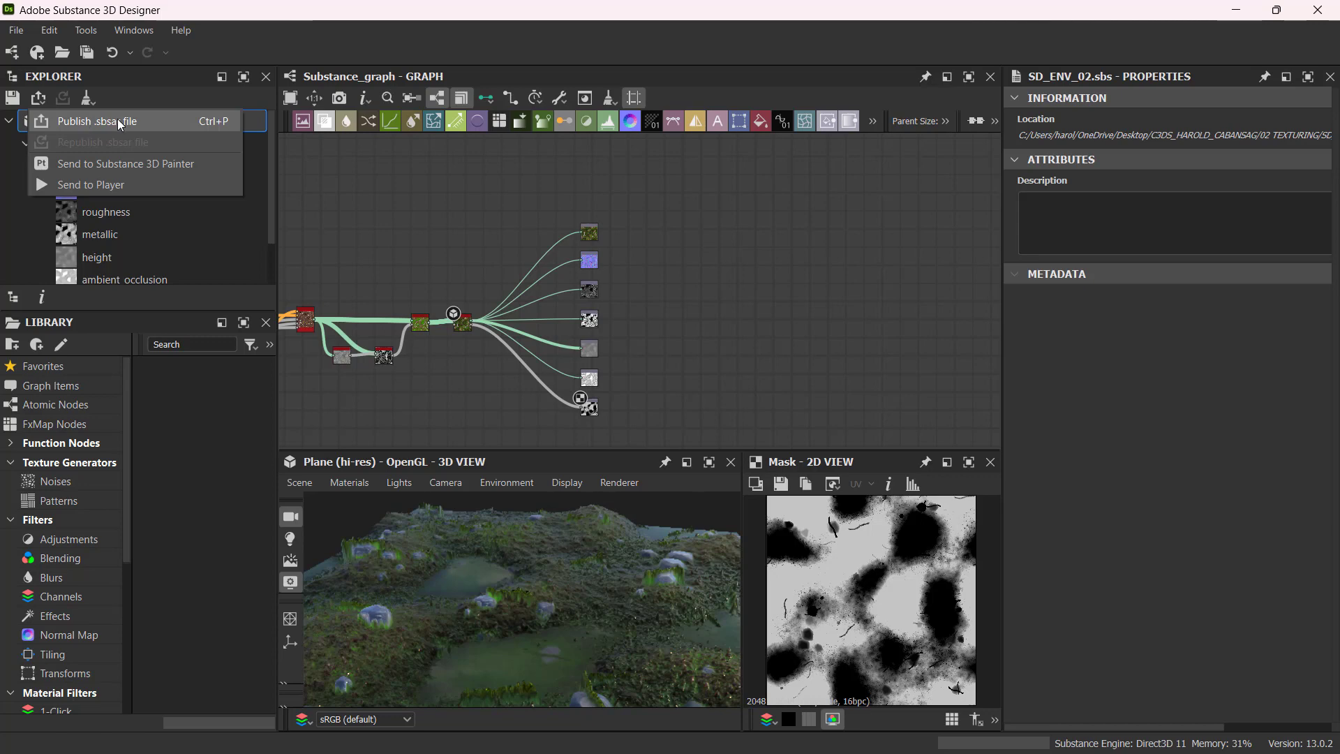
{"action": "left_click", "coordinate": [135, 122]}
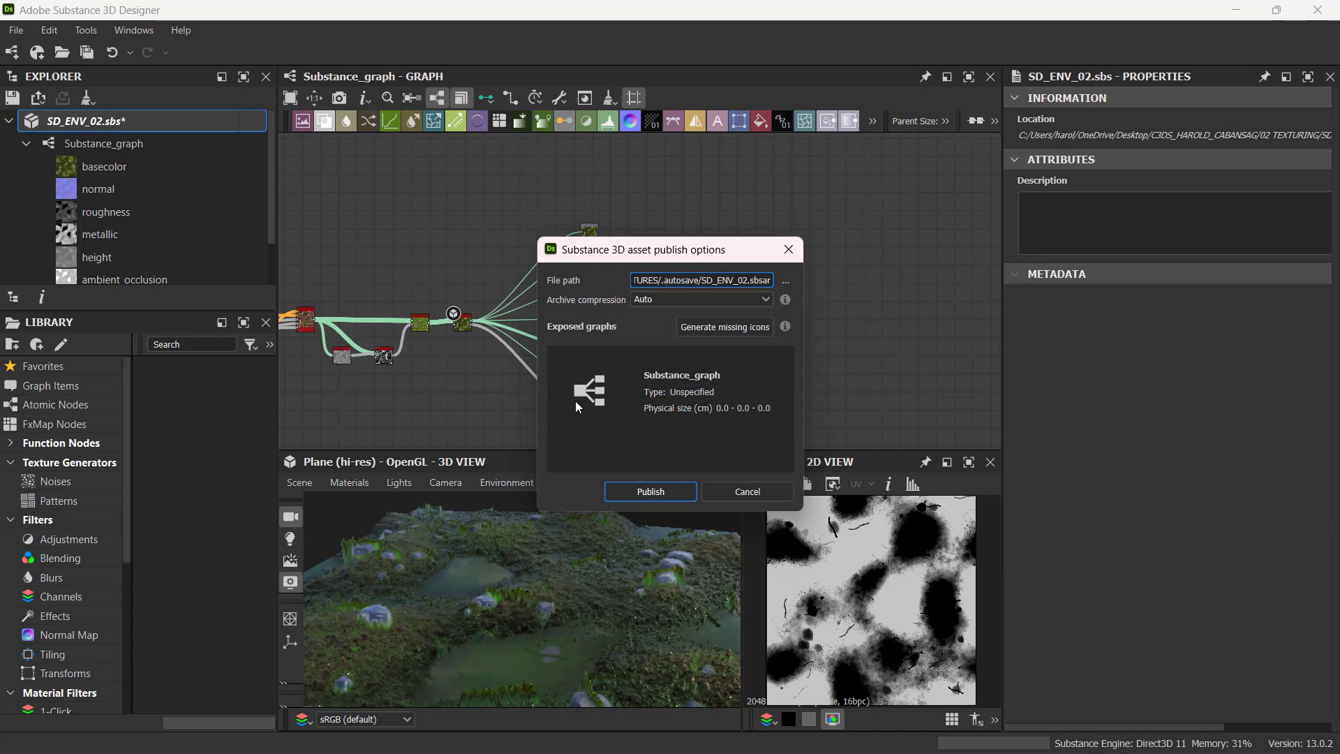
Set the publish path to SD_ENV_02.sbsar in the ENV02 folder under 02 TEXTURING > SD_TEXTURES and publish the asset.
{"action": "left_click", "coordinate": [787, 282]}
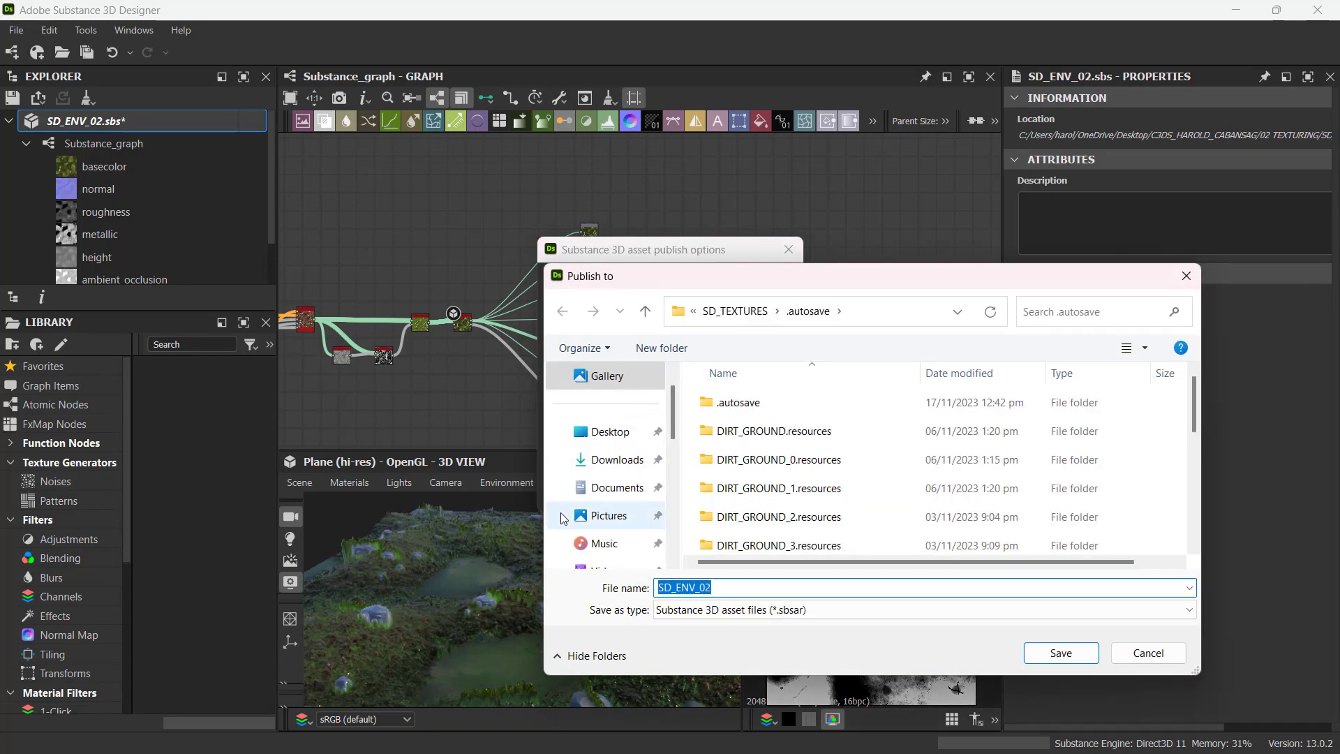
{"action": "left_click", "coordinate": [608, 432]}
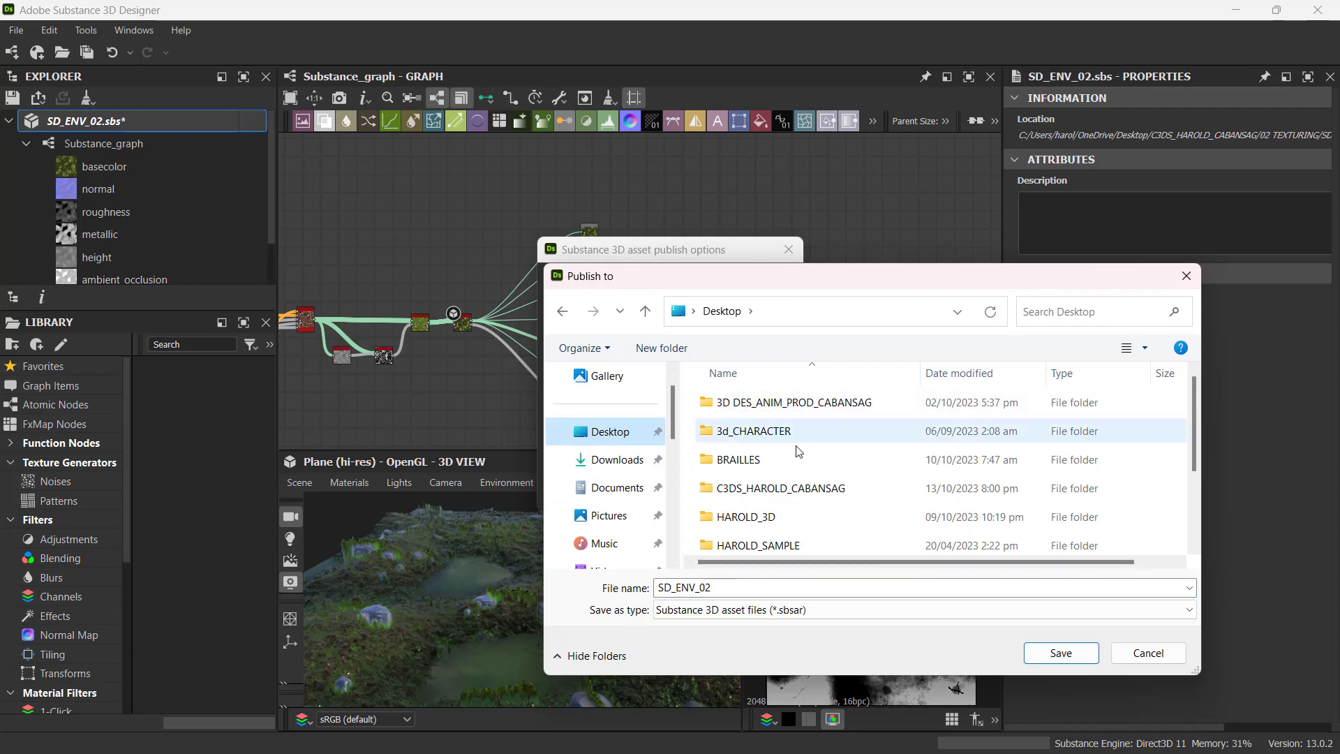
{"action": "left_click", "coordinate": [783, 492]}
{"action": "double_click", "coordinate": [783, 491]}
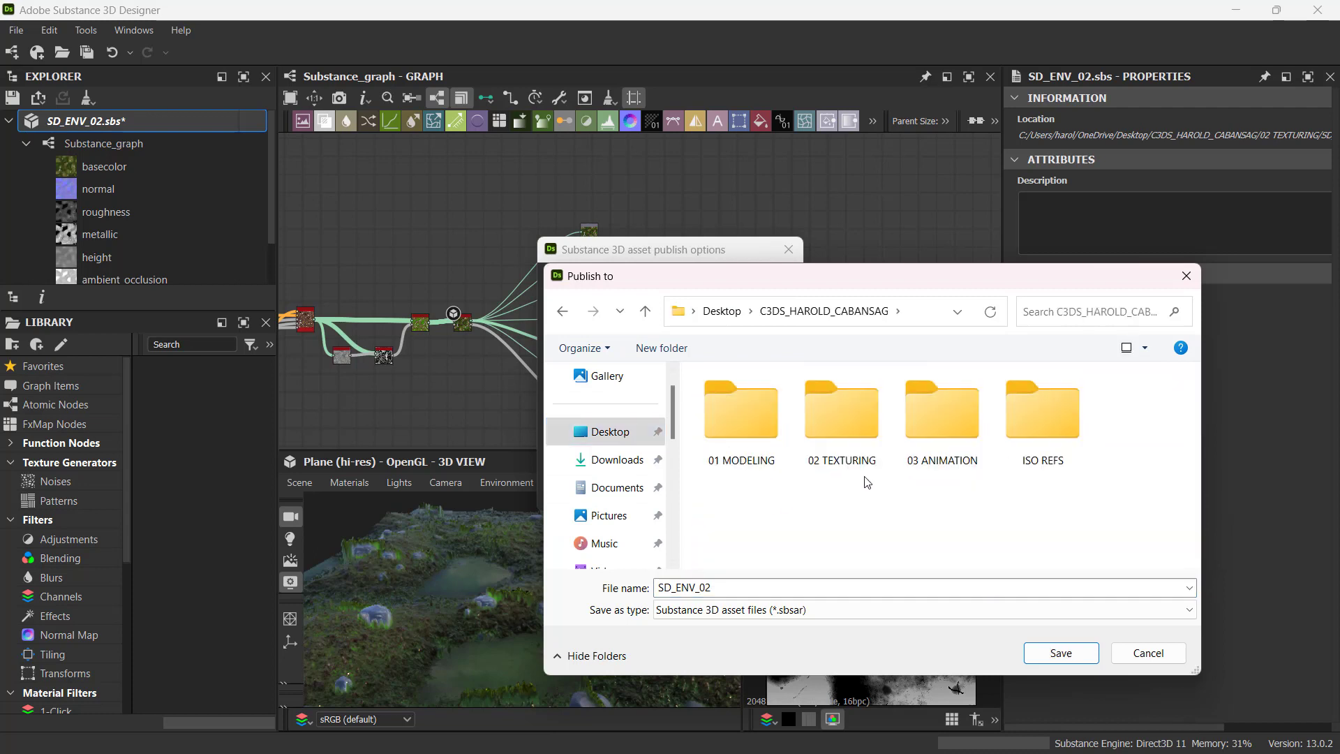
{"action": "double_click", "coordinate": [843, 431]}
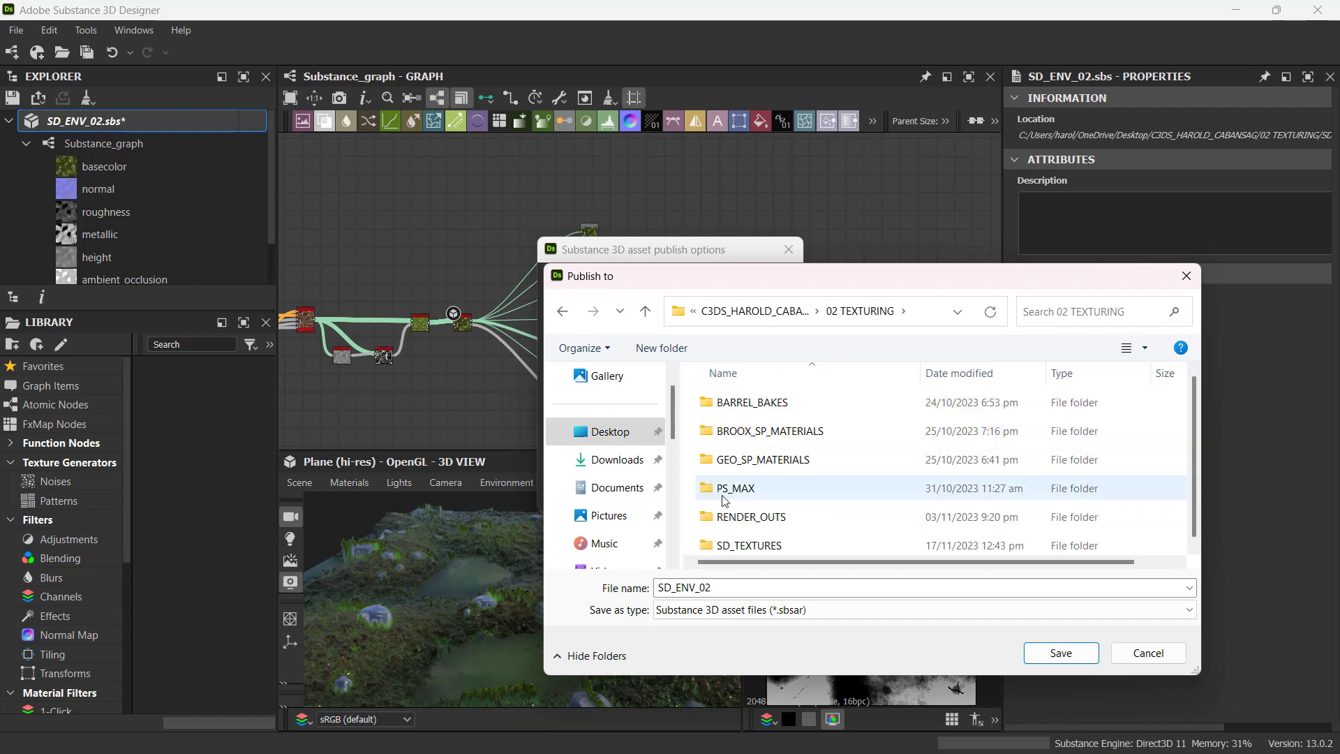
{"action": "double_click", "coordinate": [759, 545]}
{"action": "left_click", "coordinate": [747, 434]}
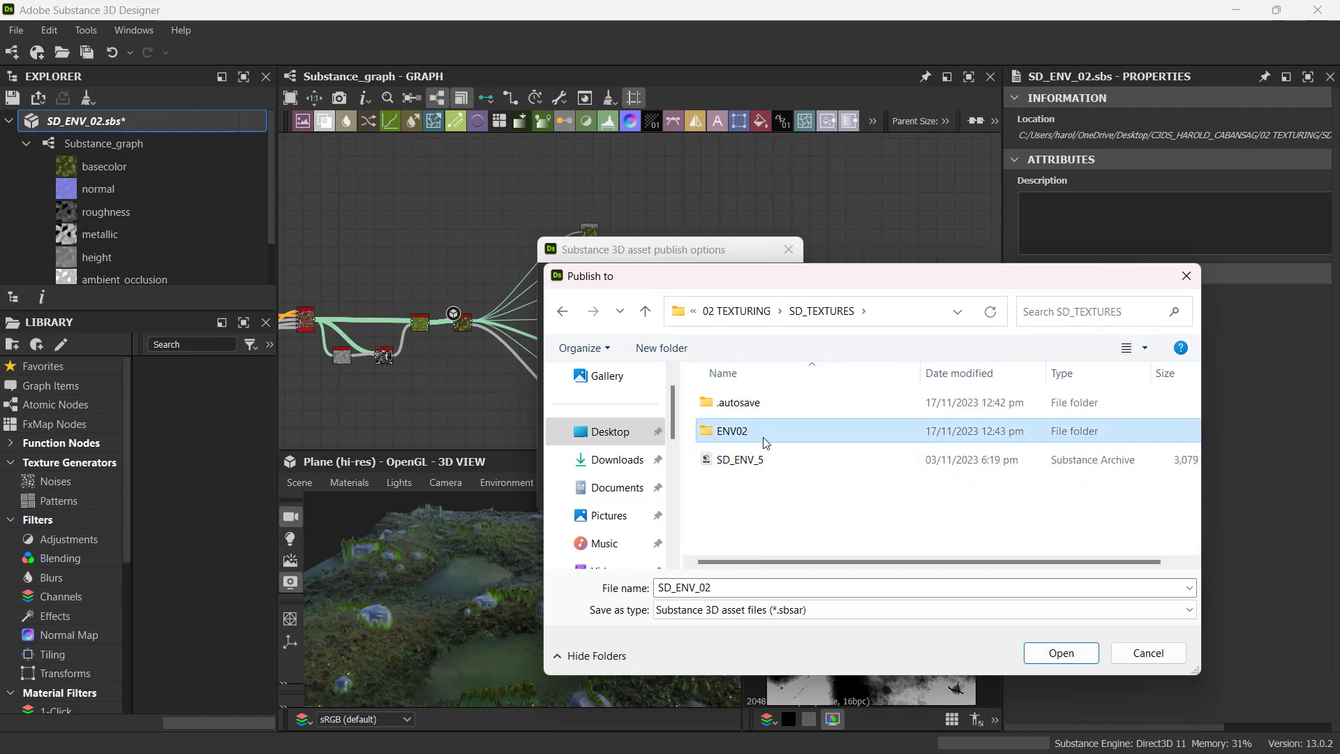
{"action": "double_click", "coordinate": [764, 436]}
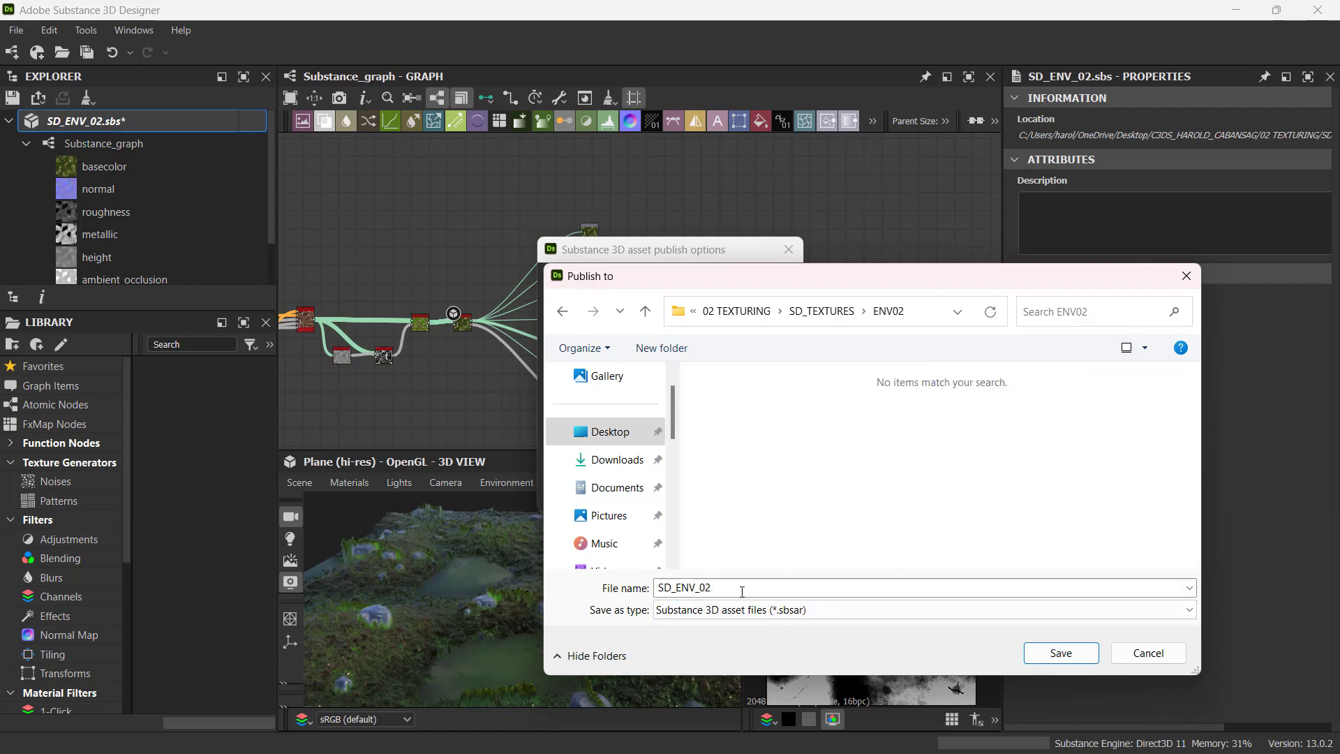
{"action": "left_click", "coordinate": [1061, 652]}
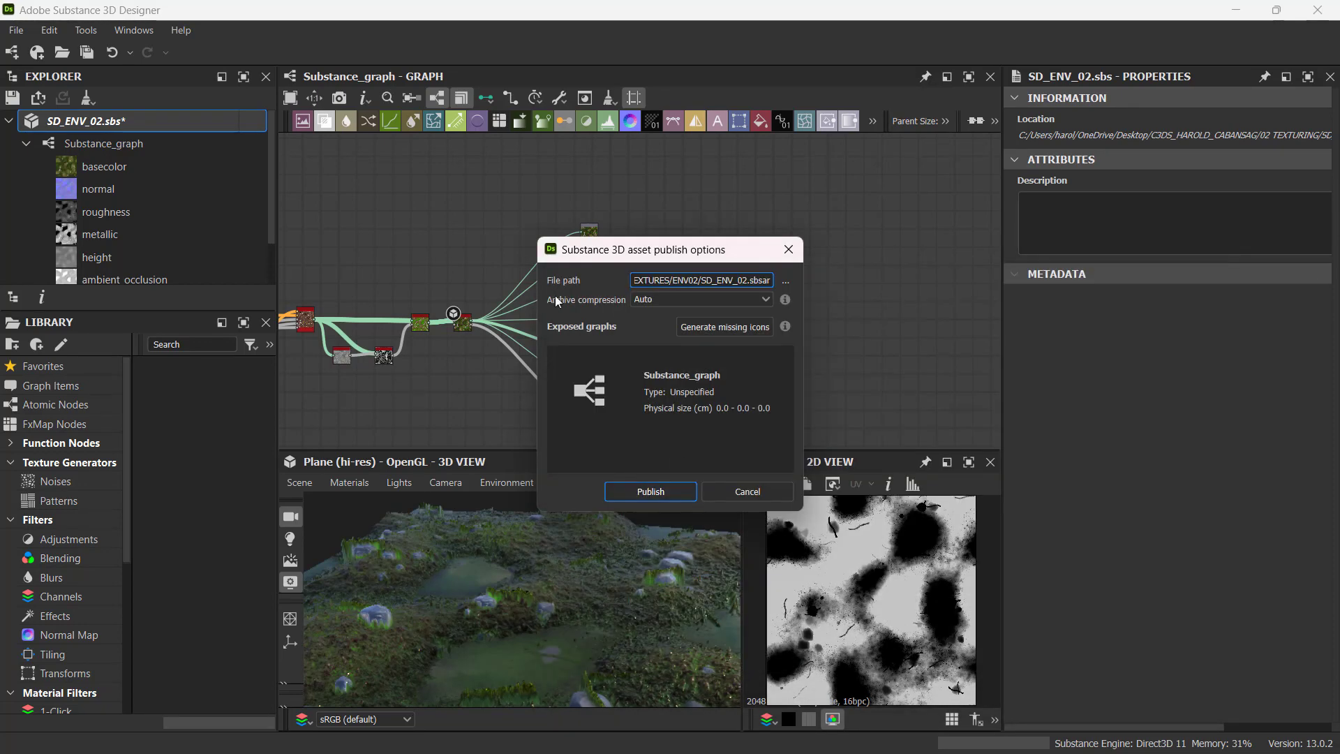
{"action": "left_click", "coordinate": [648, 492]}
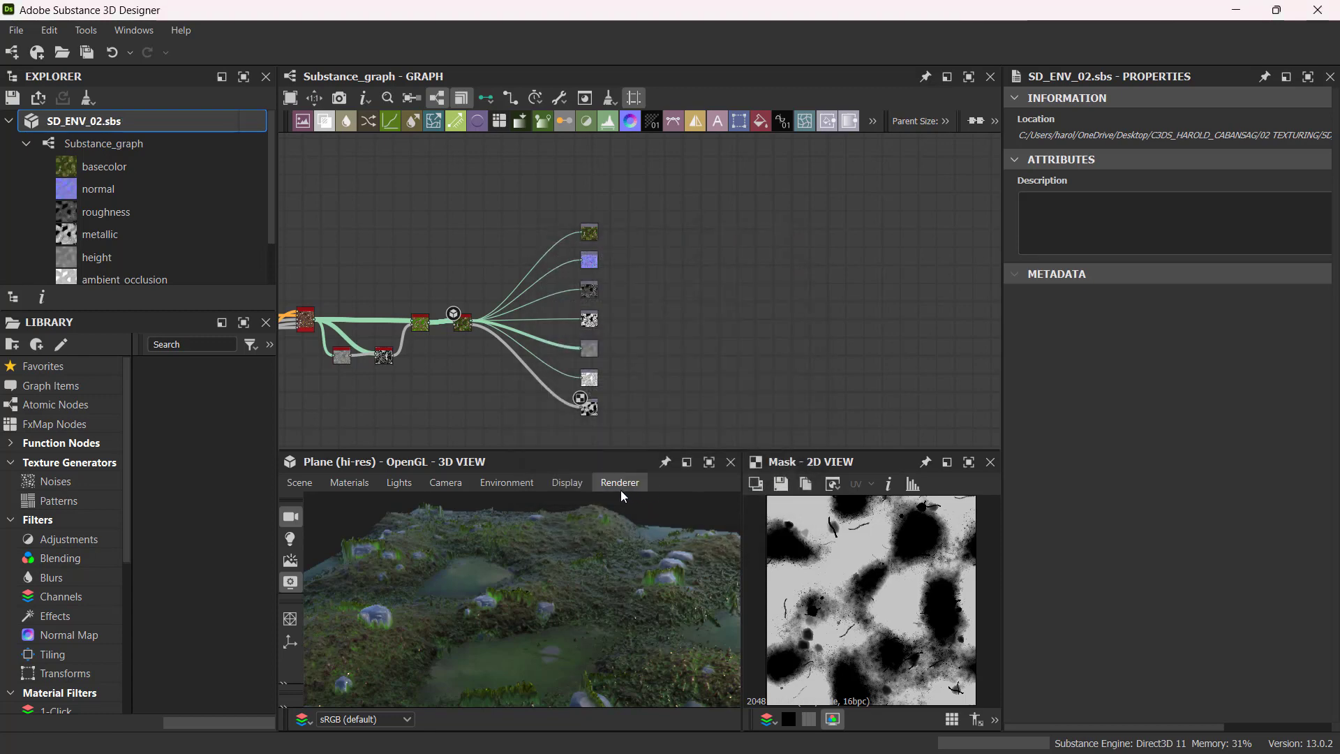
Switch to the ENV02 folder in File Explorer and select the published SD_ENV_02 SBSAR file.
{"action": "key", "text": "alt+Tab"}
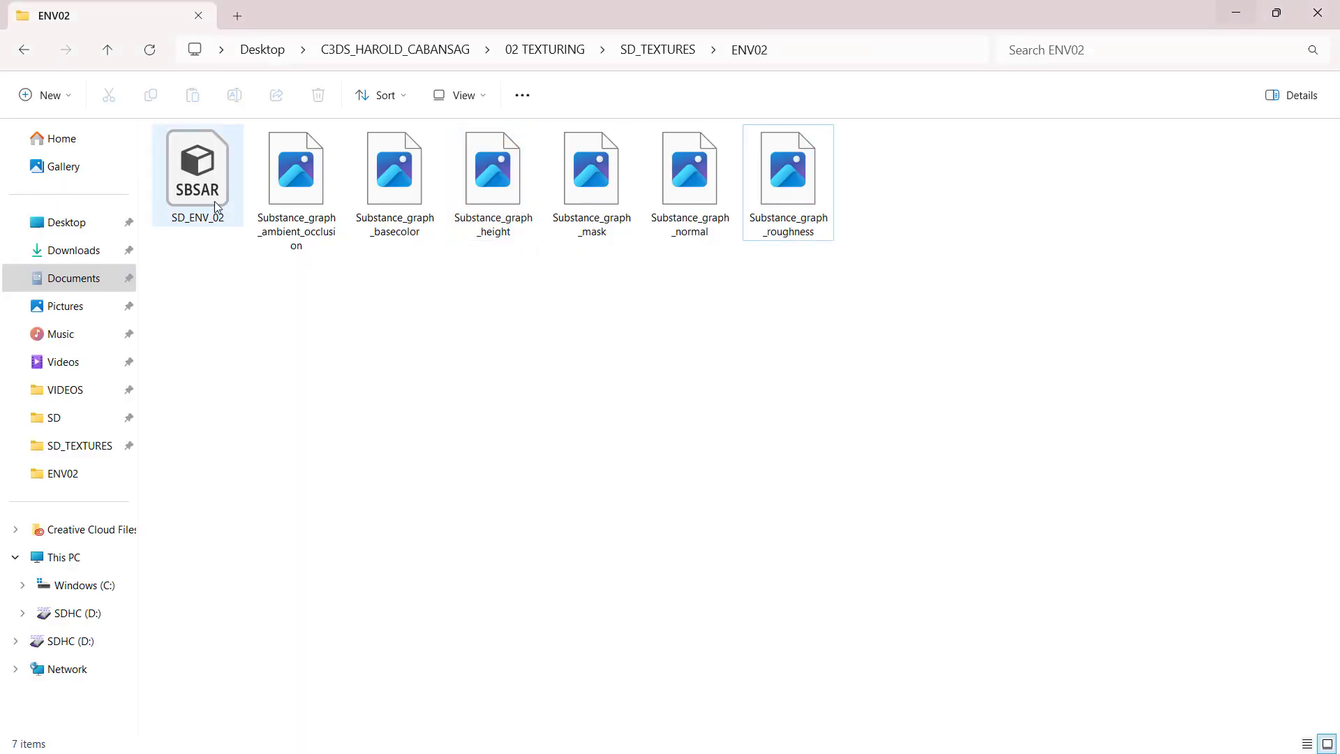
{"action": "left_click", "coordinate": [194, 198]}
{"action": "key", "text": "ctrl"}
{"action": "key", "text": "ctrl"}
{"action": "key", "text": "ctrl"}
{"action": "key", "text": "ctrl"}
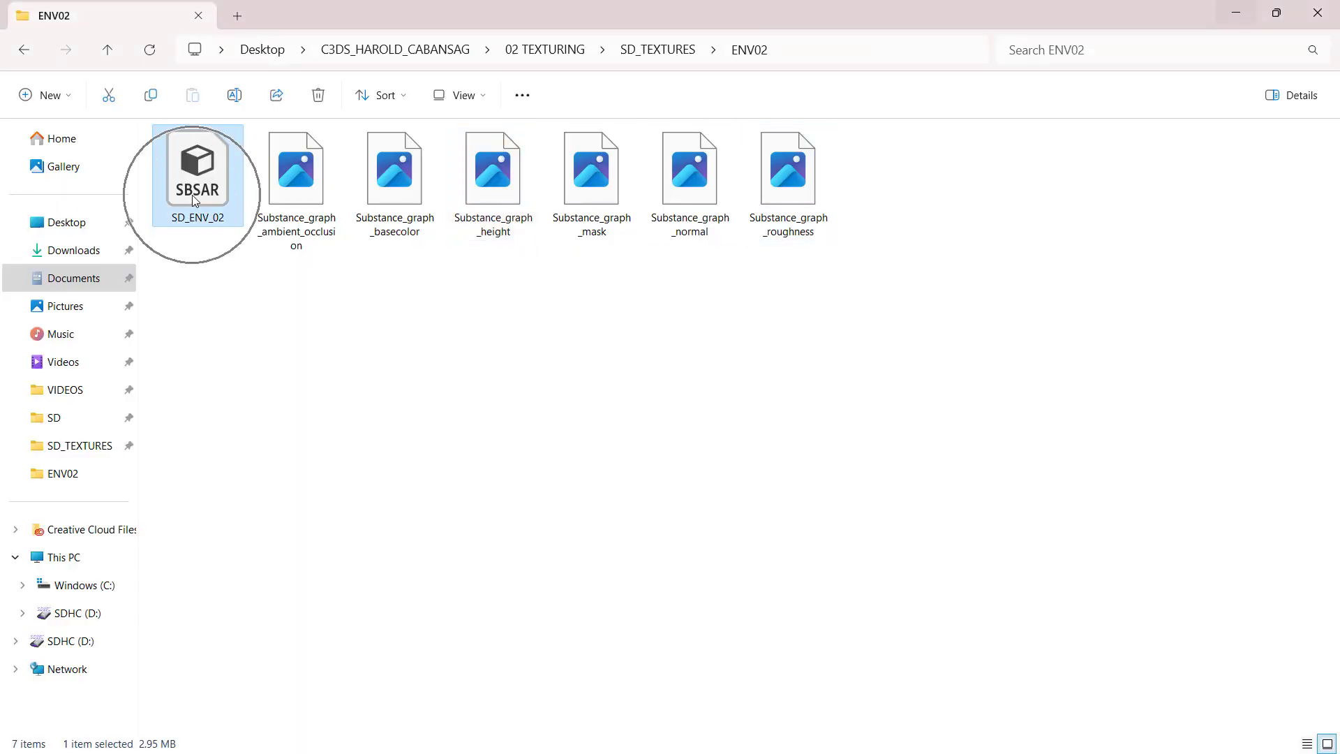